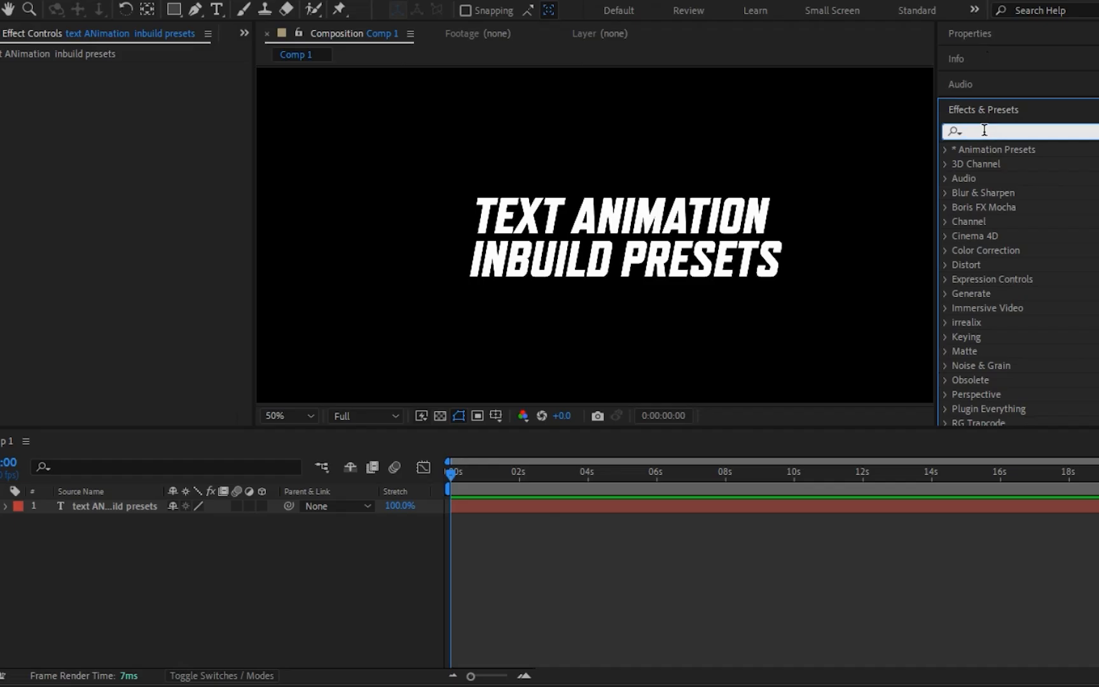
Find the Bullet Train In preset by searching "bull", apply it to the text layer and preview the animation
{"action": "type", "text": "ll"}
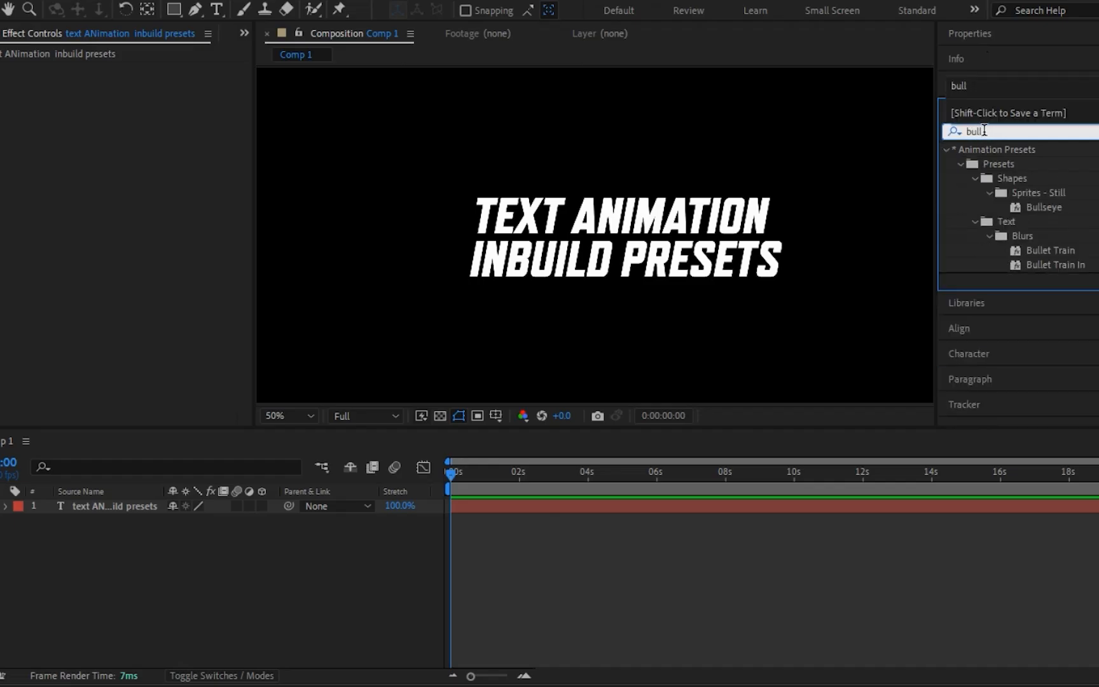
{"action": "left_click", "coordinate": [1043, 265]}
{"action": "left_click_drag", "start_coordinate": [1065, 265], "coordinate": [698, 254]}
{"action": "key", "text": "space"}
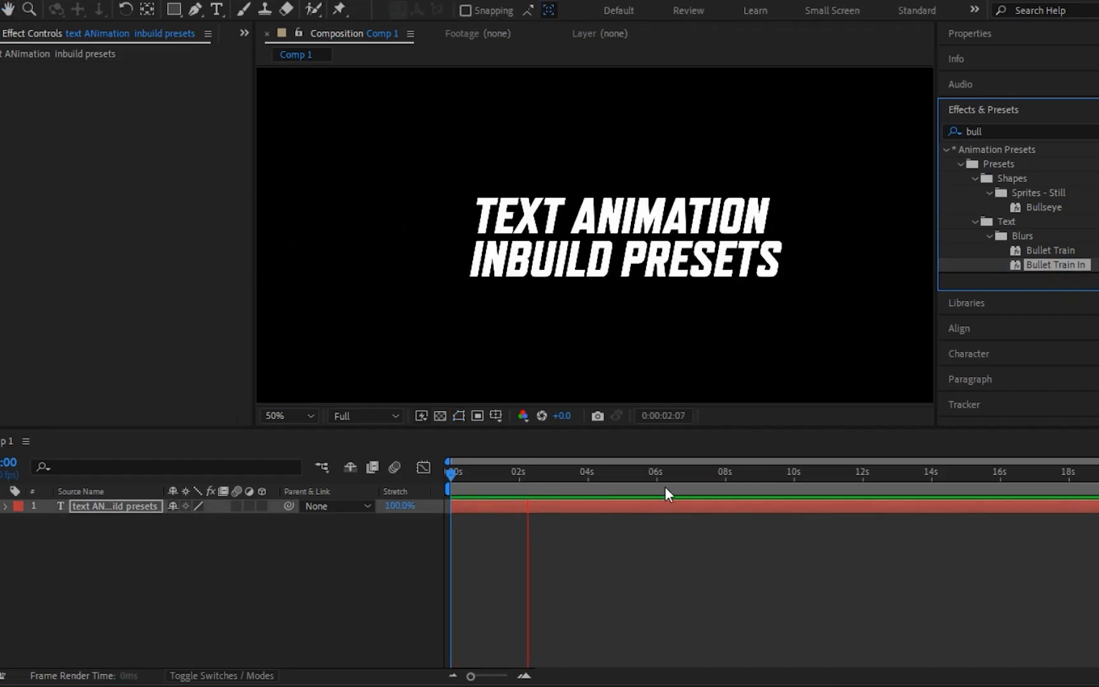
{"action": "left_click", "coordinate": [524, 472]}
{"action": "key", "text": "space"}
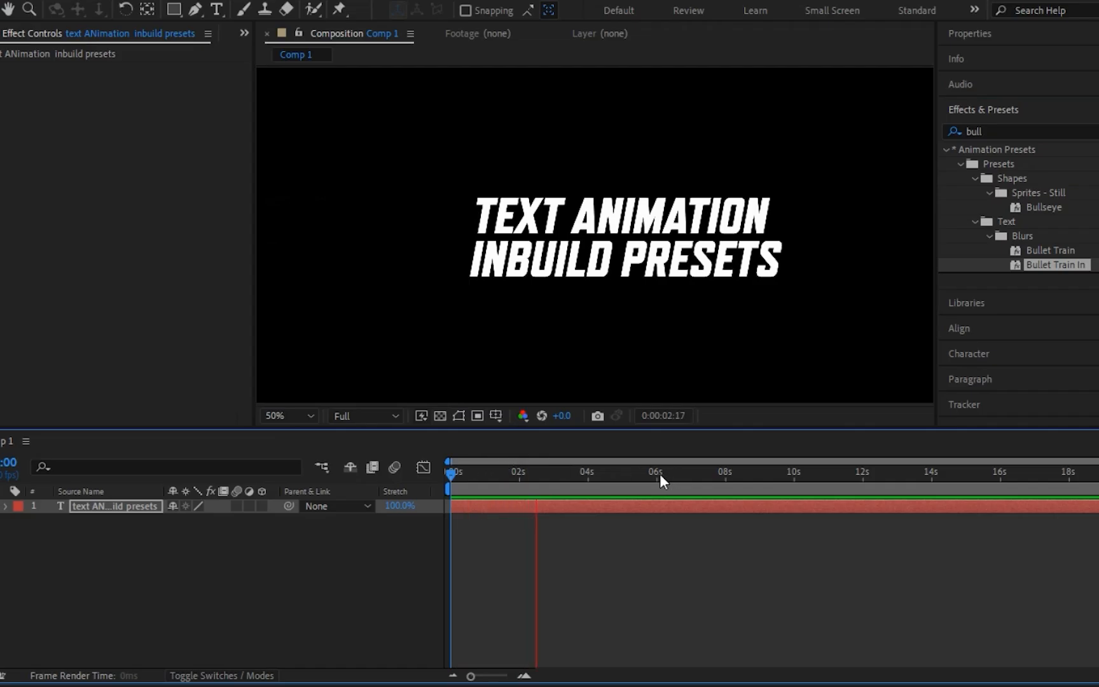
Search the presets for "fogg", apply Foggy In to the text layer and preview it from the start of the composition
{"action": "left_click", "coordinate": [999, 132]}
{"action": "key", "text": "BackSpace"}
{"action": "type", "text": "fogg"}
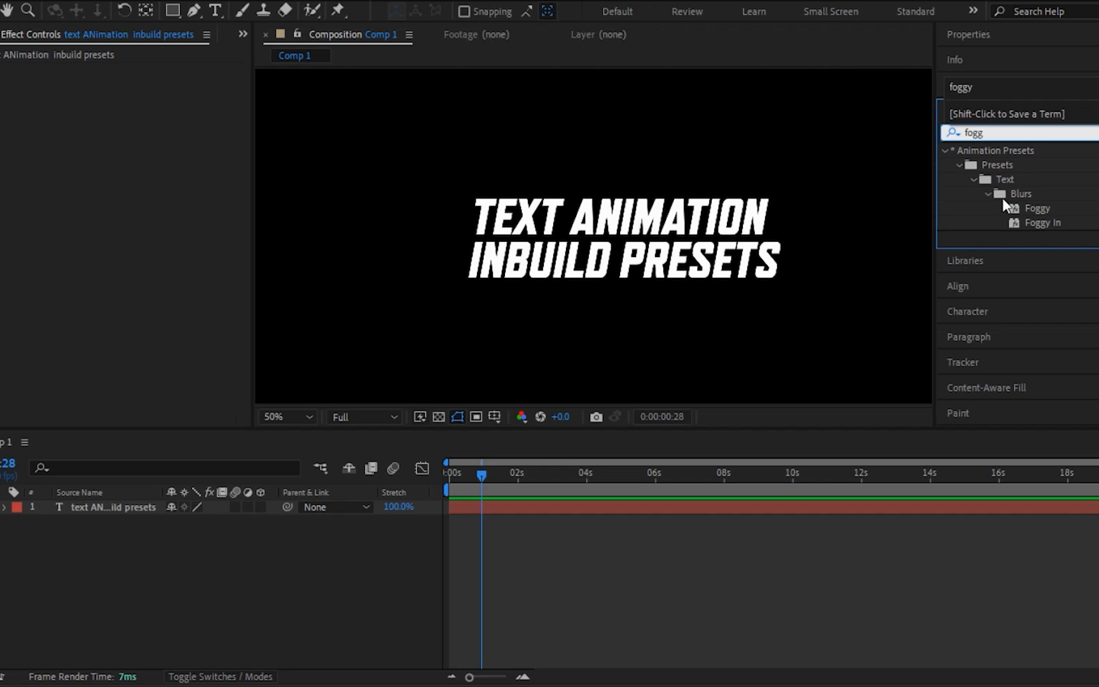
{"action": "left_click_drag", "start_coordinate": [1036, 221], "coordinate": [657, 236]}
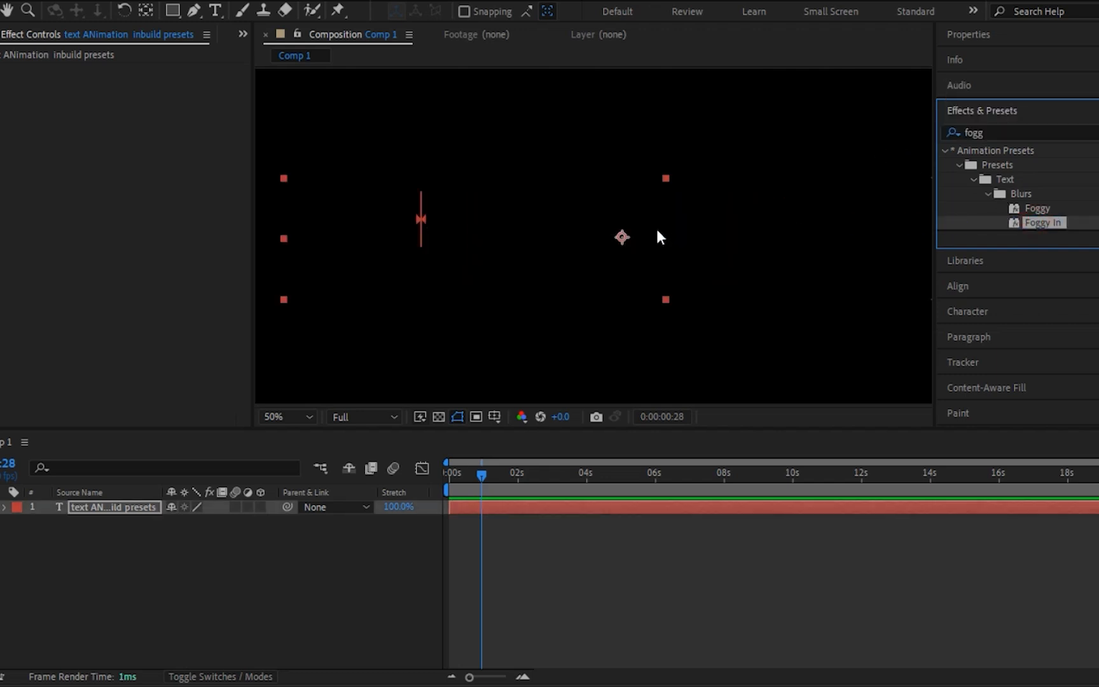
{"action": "key", "text": "space"}
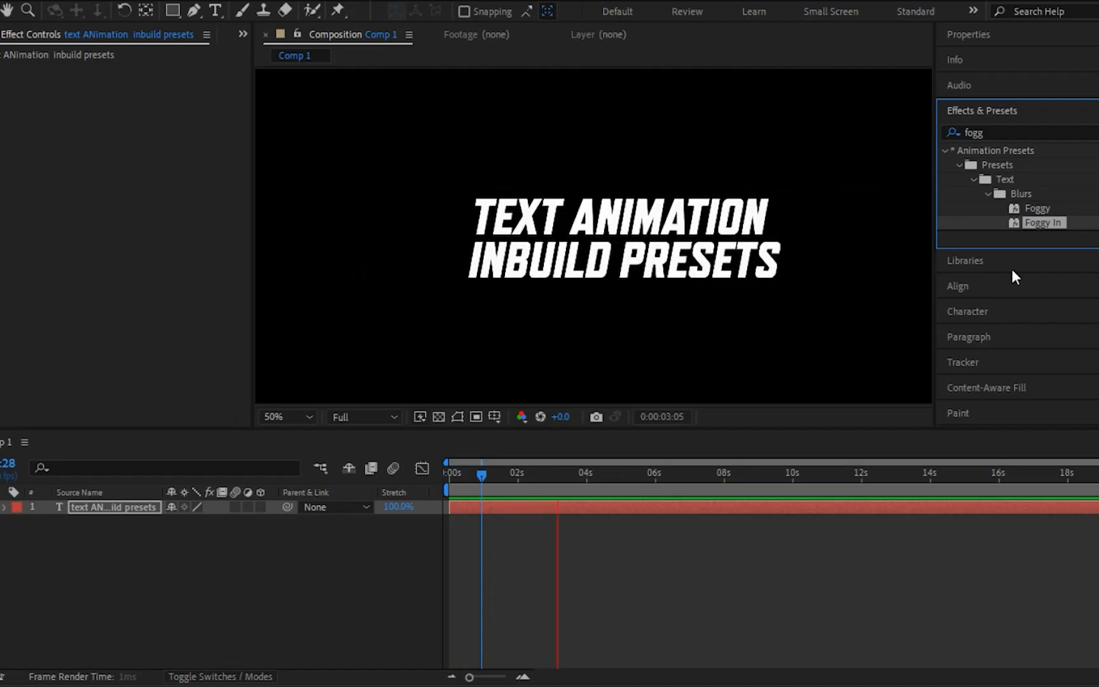
{"action": "left_click_drag", "start_coordinate": [595, 472], "coordinate": [409, 477]}
{"action": "key", "text": "space"}
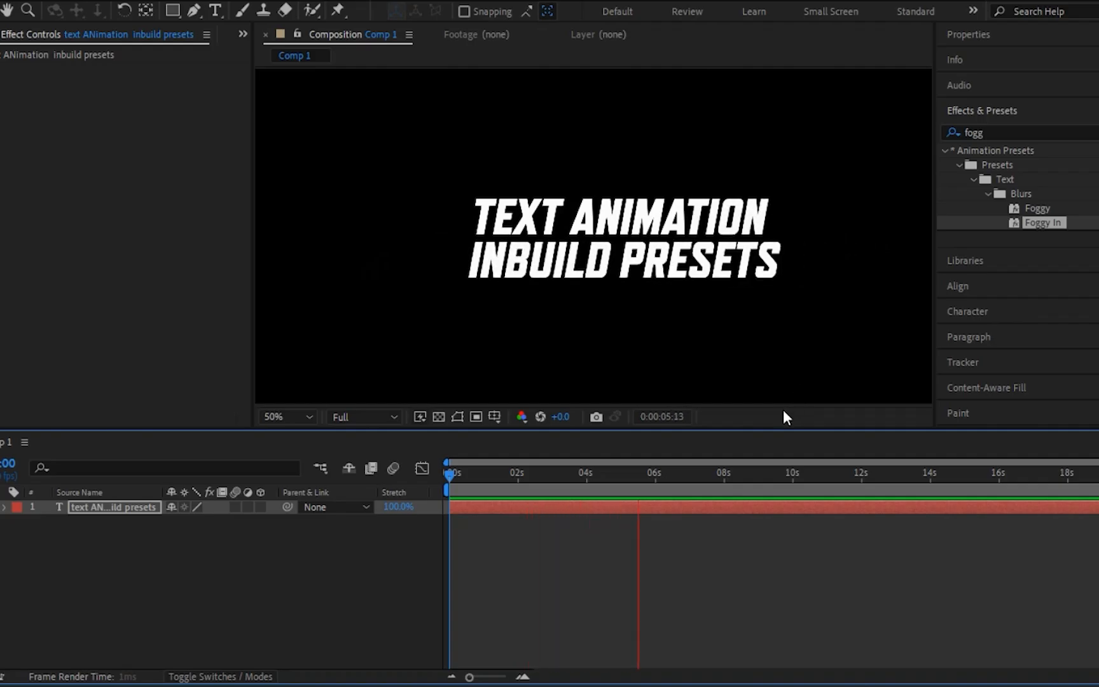
{"action": "key", "text": "space"}
Search the presets for "decoder", apply Decoder Fade In to the text layer and preview it from the start
{"action": "left_click", "coordinate": [987, 132]}
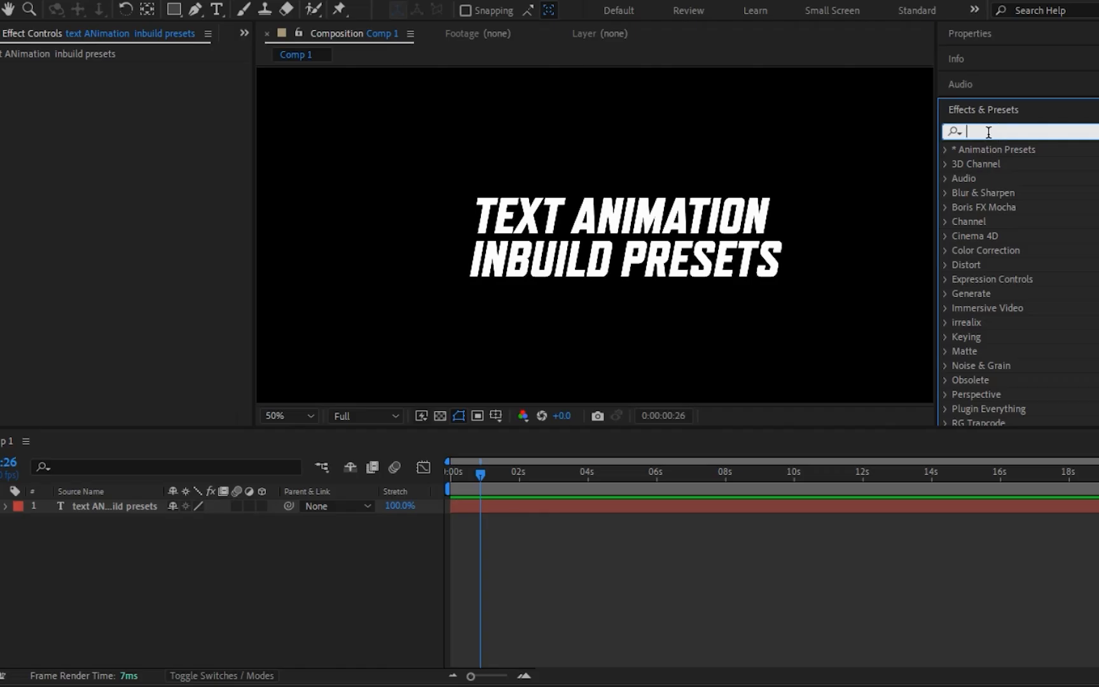
{"action": "type", "text": "decoder"}
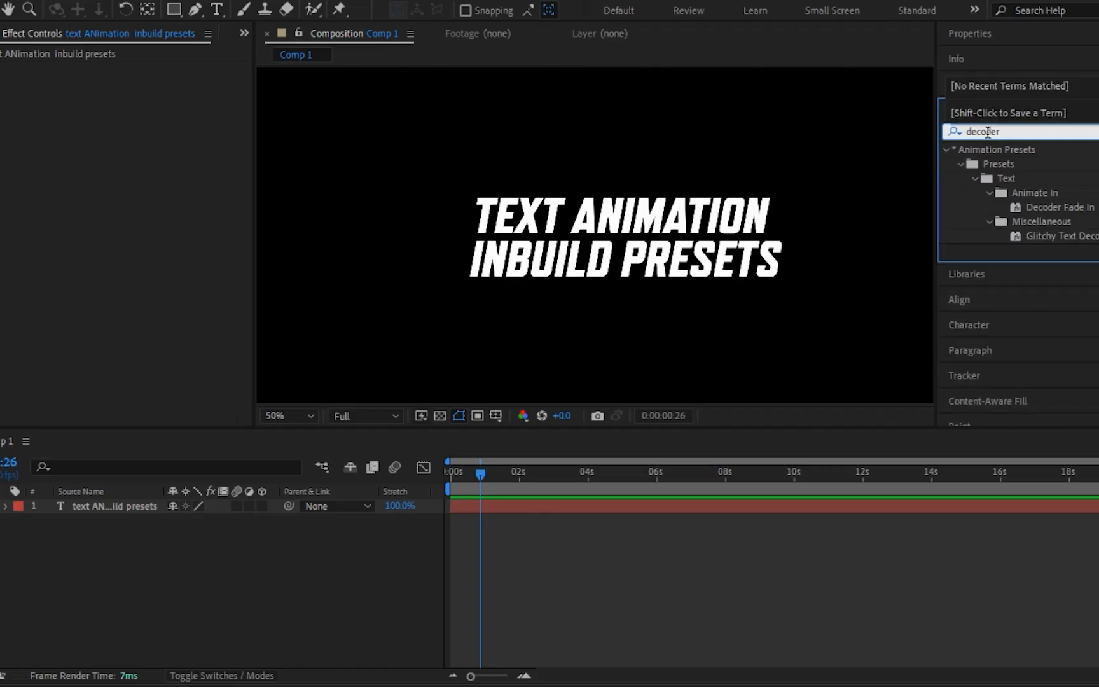
{"action": "left_click_drag", "start_coordinate": [1069, 208], "coordinate": [627, 242]}
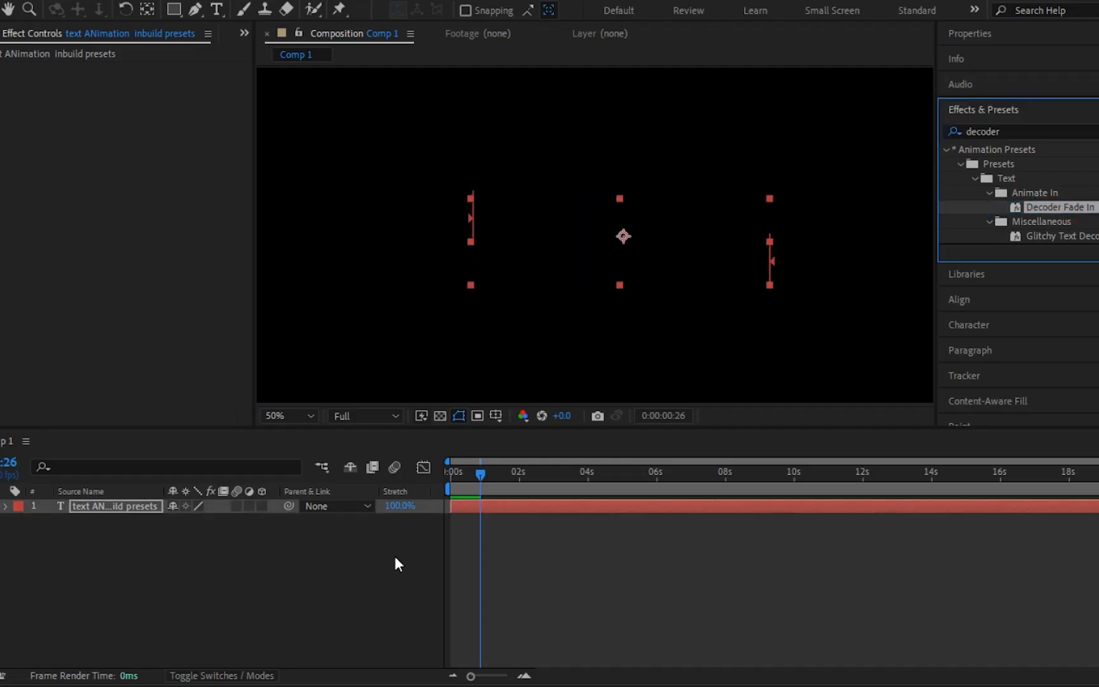
{"action": "left_click", "coordinate": [383, 487]}
{"action": "key", "text": "Home"}
{"action": "key", "text": "space"}
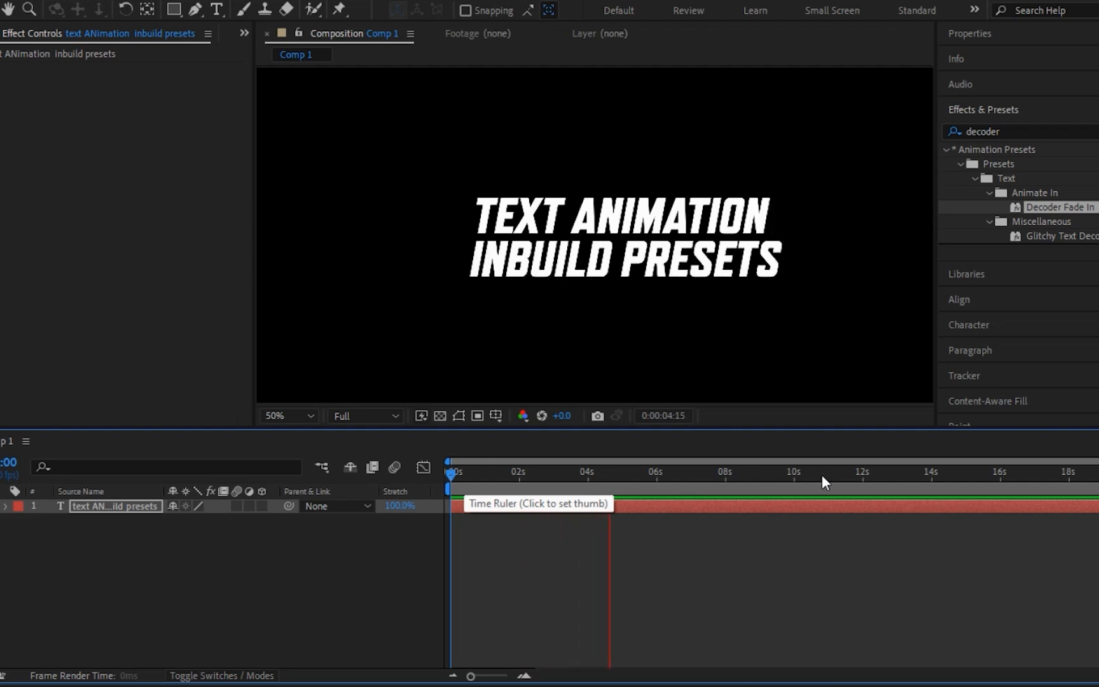
Replay the decoder animation from the start, scrub through it and undo the Decoder Fade In preset
{"action": "key", "text": "space"}
{"action": "key", "text": "Home"}
{"action": "key", "text": "space"}
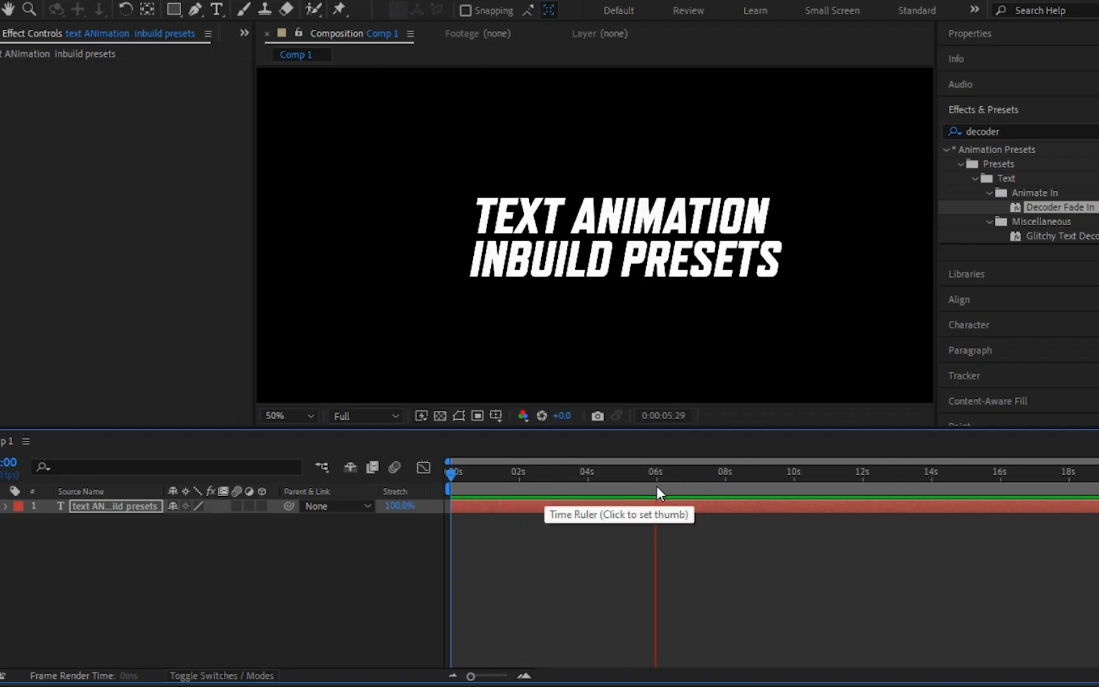
{"action": "left_click", "coordinate": [677, 477]}
{"action": "left_click_drag", "start_coordinate": [678, 477], "coordinate": [616, 485]}
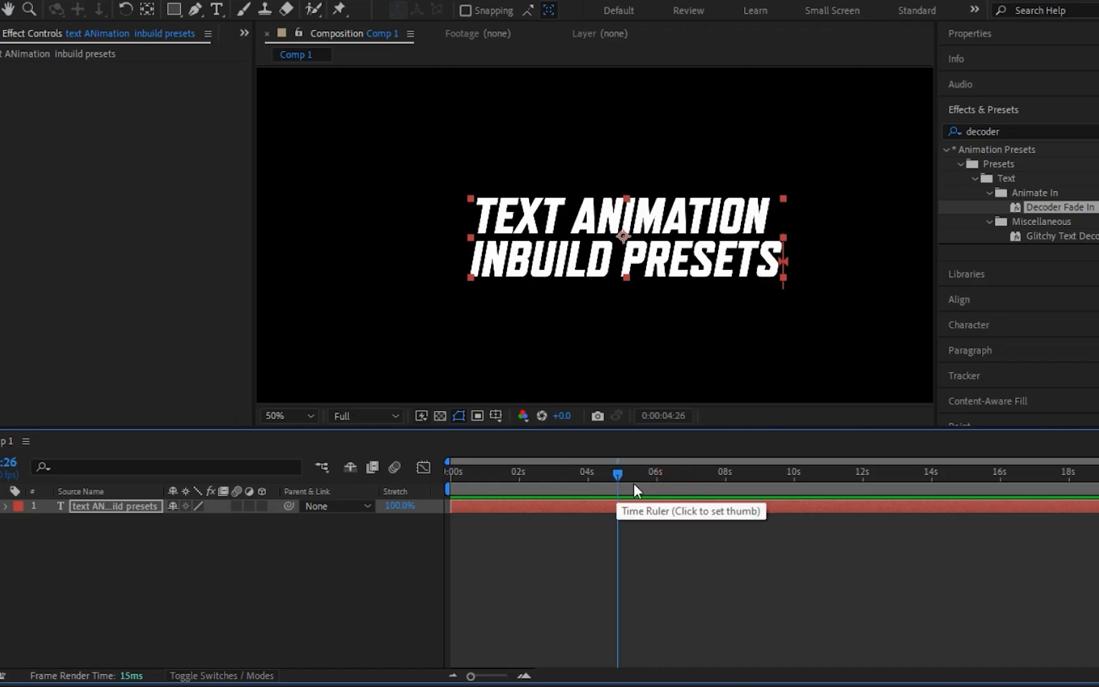
{"action": "key", "text": "ctrl+z"}
Search for "encry", apply the Encryption In preset to the text layer at 0:00:02:03 and preview it from the composition start
{"action": "left_click_drag", "start_coordinate": [446, 484], "coordinate": [525, 474]}
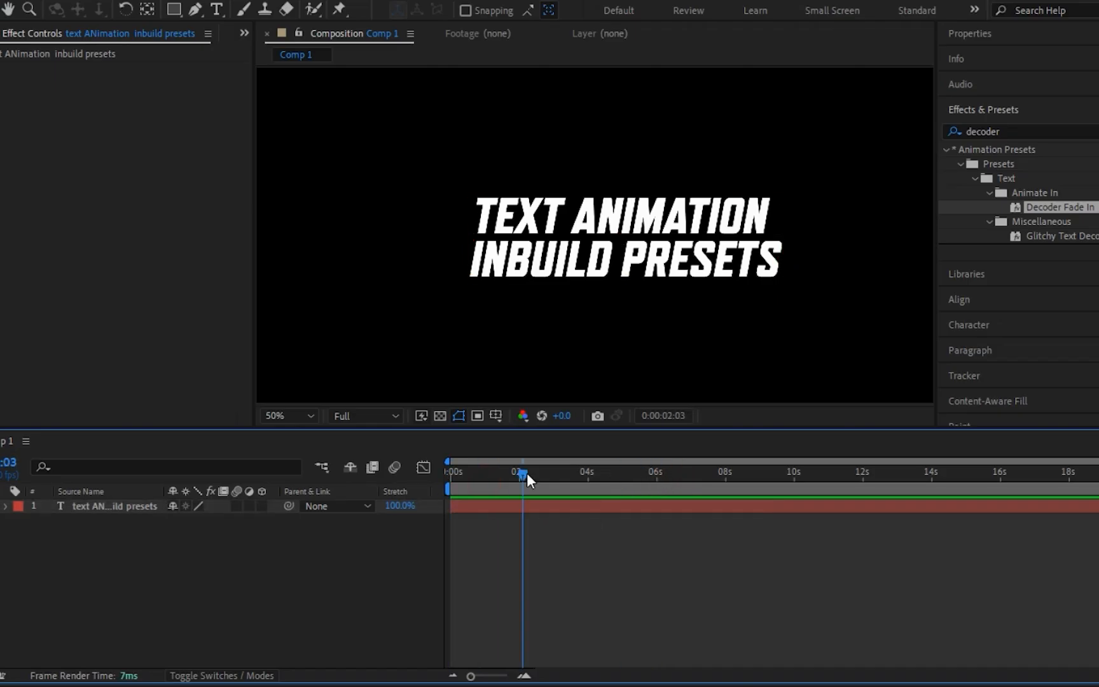
{"action": "left_click", "coordinate": [1009, 132]}
{"action": "double_click", "coordinate": [1009, 132]}
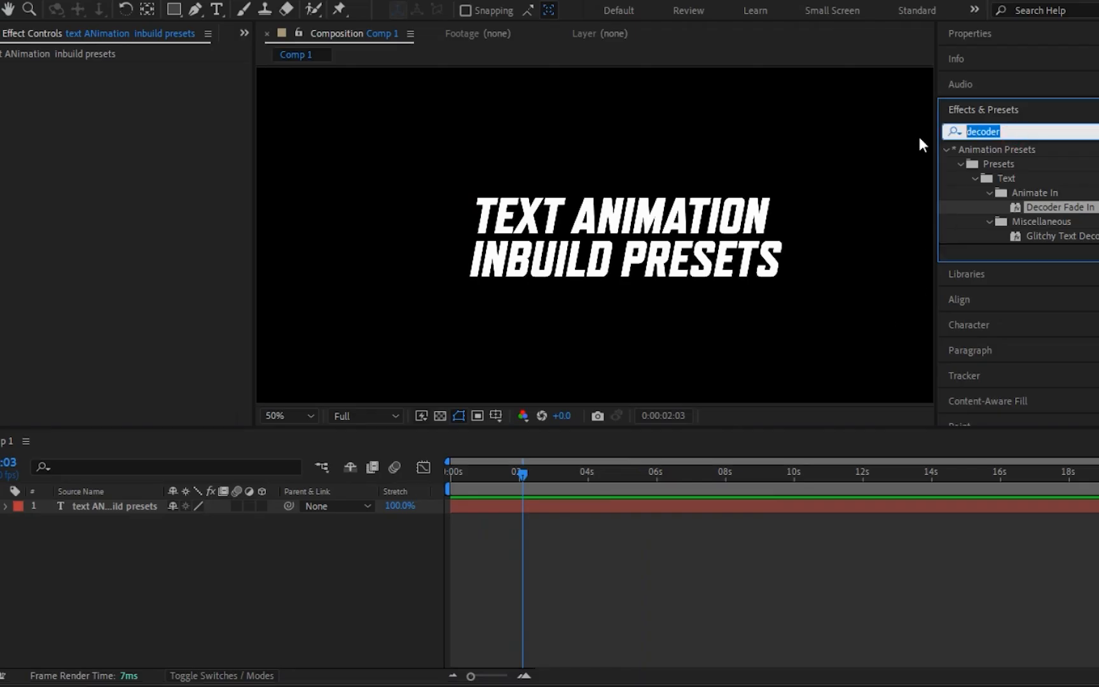
{"action": "type", "text": "en"}
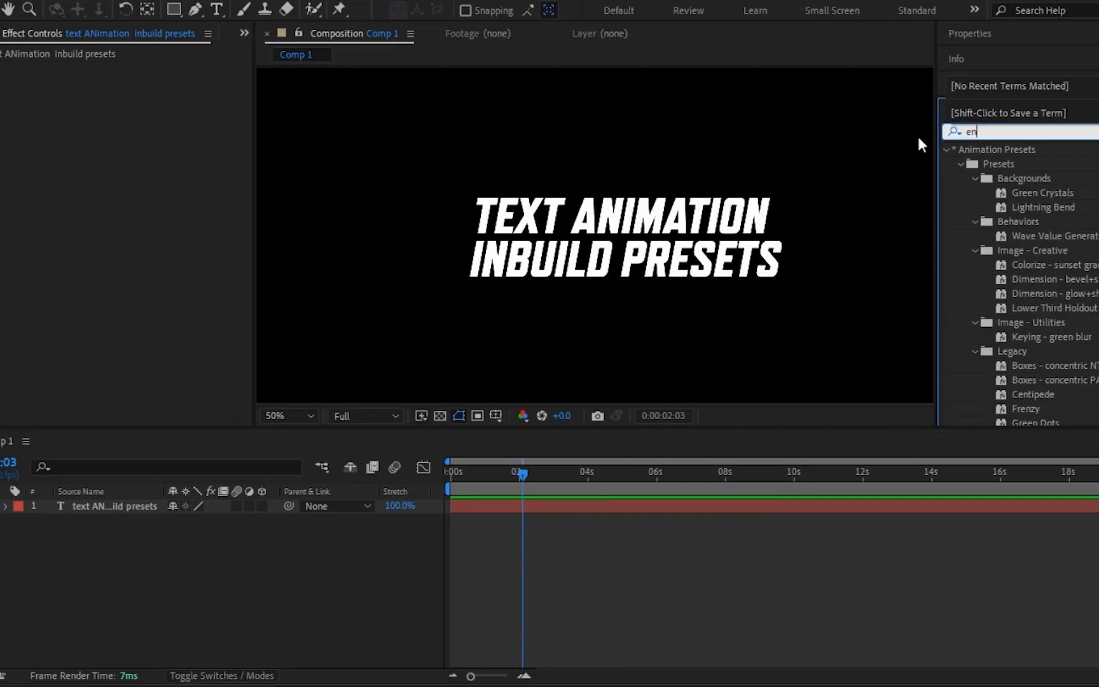
{"action": "type", "text": "cry"}
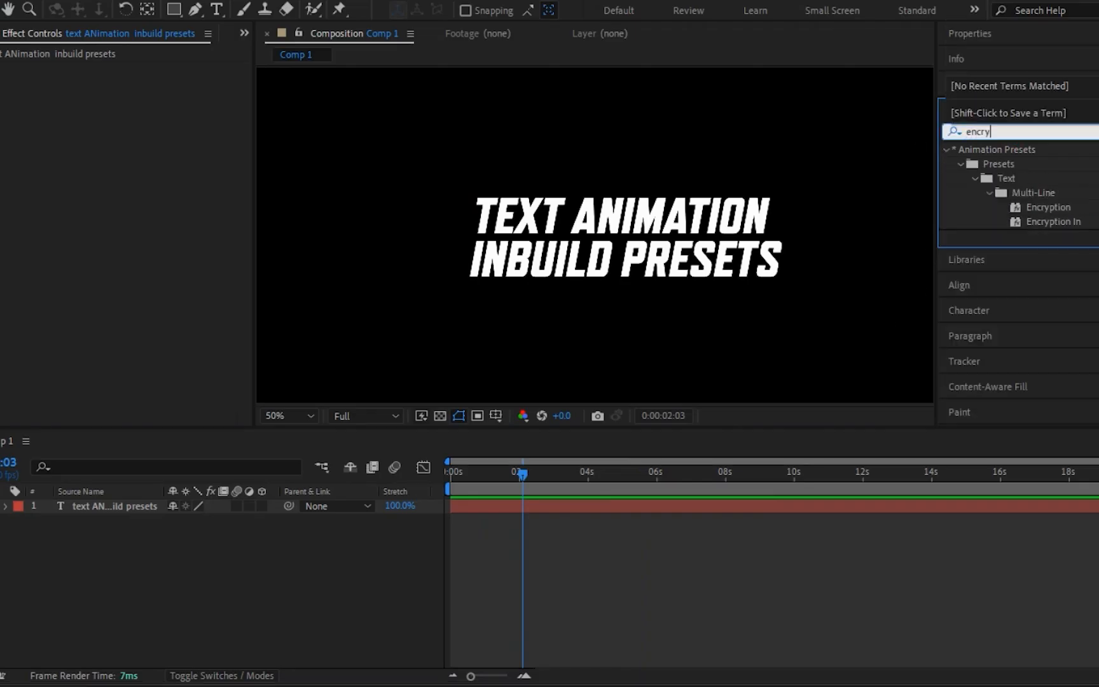
{"action": "left_click", "coordinate": [1058, 218]}
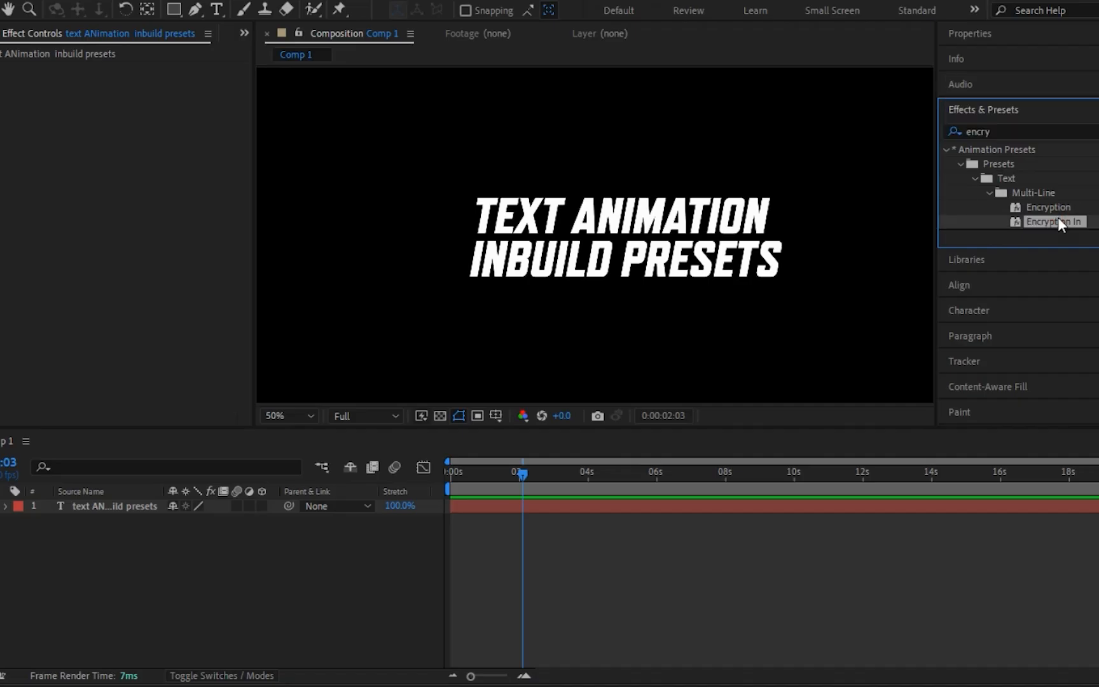
{"action": "left_click_drag", "start_coordinate": [1045, 219], "coordinate": [678, 249]}
{"action": "left_click_drag", "start_coordinate": [501, 477], "coordinate": [412, 478]}
{"action": "key", "text": "space"}
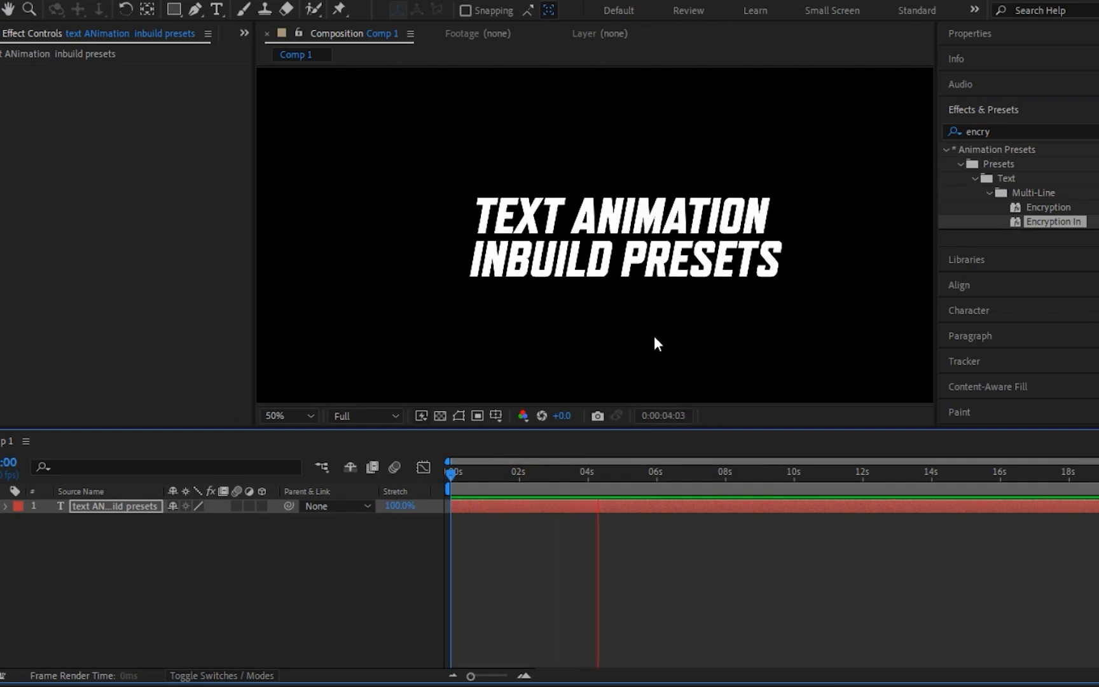
Replay the Encryption In animation from just before the two-second mark to check how it brings in the text
{"action": "key", "text": "space"}
{"action": "left_click", "coordinate": [514, 496]}
{"action": "key", "text": "space"}
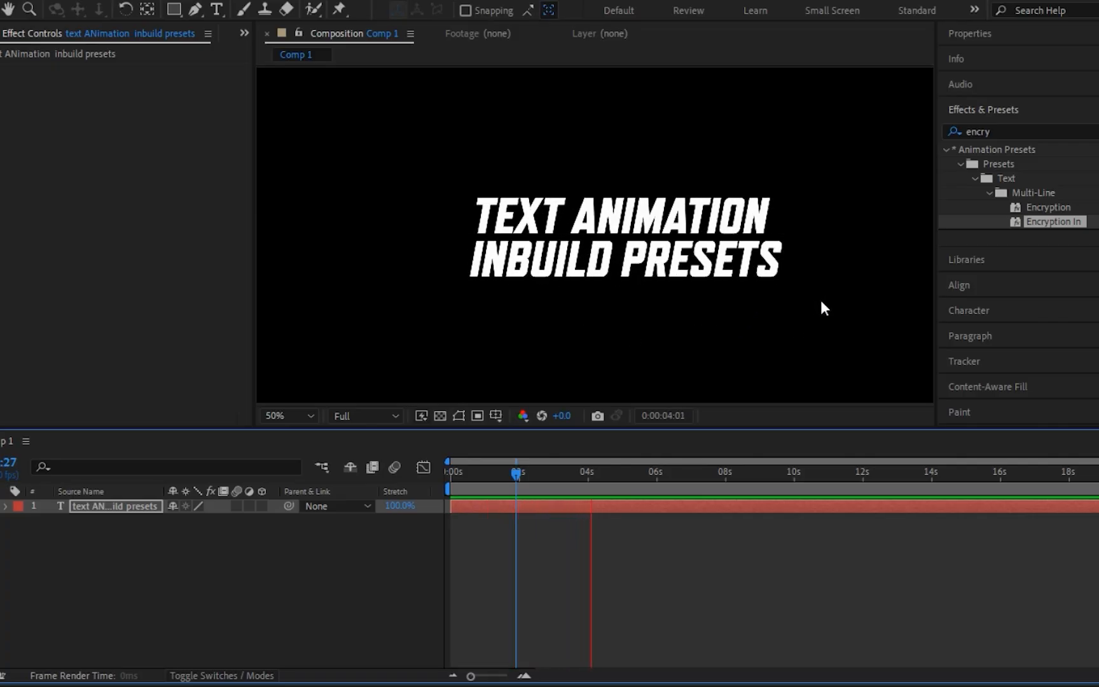
{"action": "key", "text": "space"}
{"action": "left_click", "coordinate": [514, 490]}
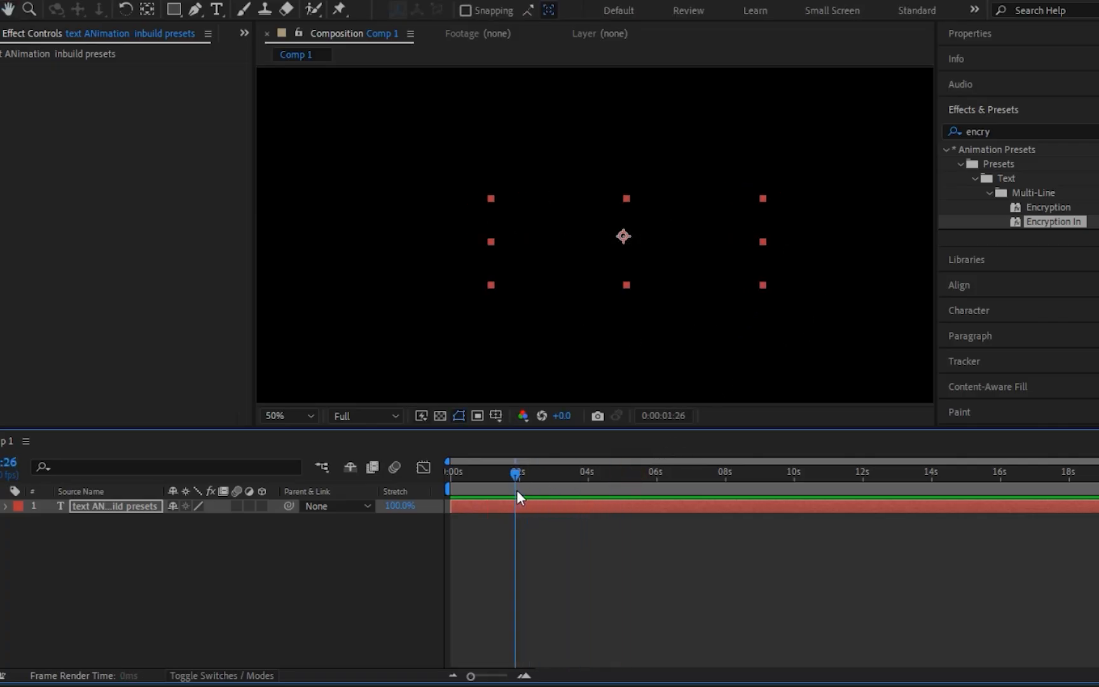
{"action": "key", "text": "space"}
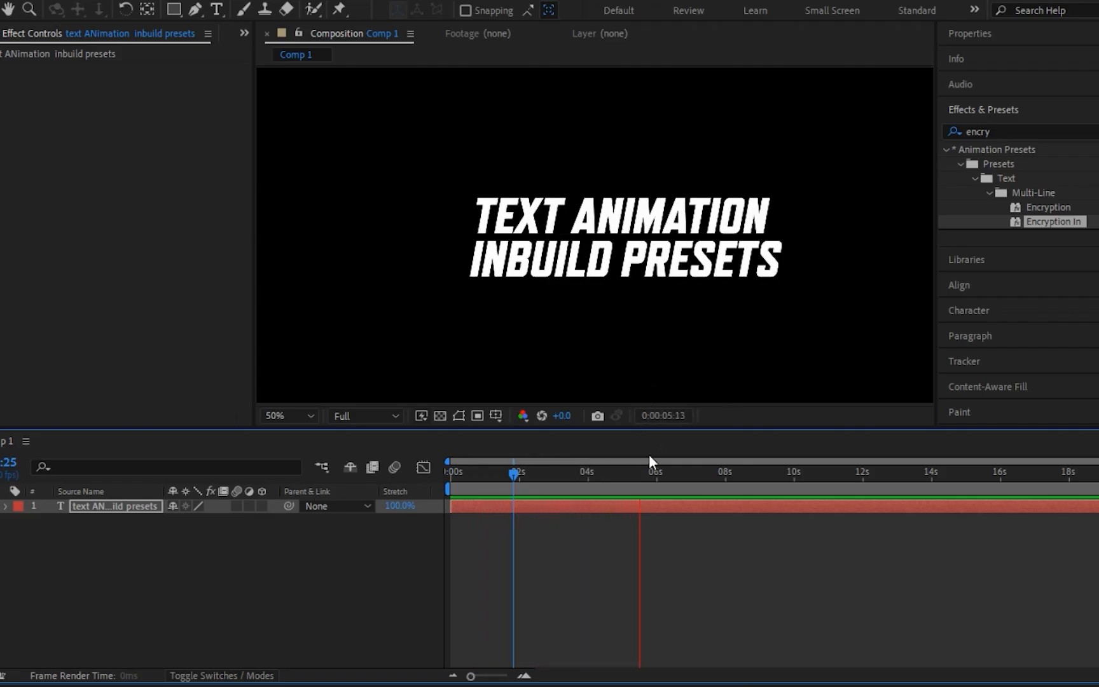
{"action": "mouse_move", "coordinate": [649, 472]}
{"action": "left_mouse_down"}
{"action": "mouse_move", "coordinate": [524, 500]}
{"action": "mouse_move", "coordinate": [637, 486]}
{"action": "left_mouse_up"}
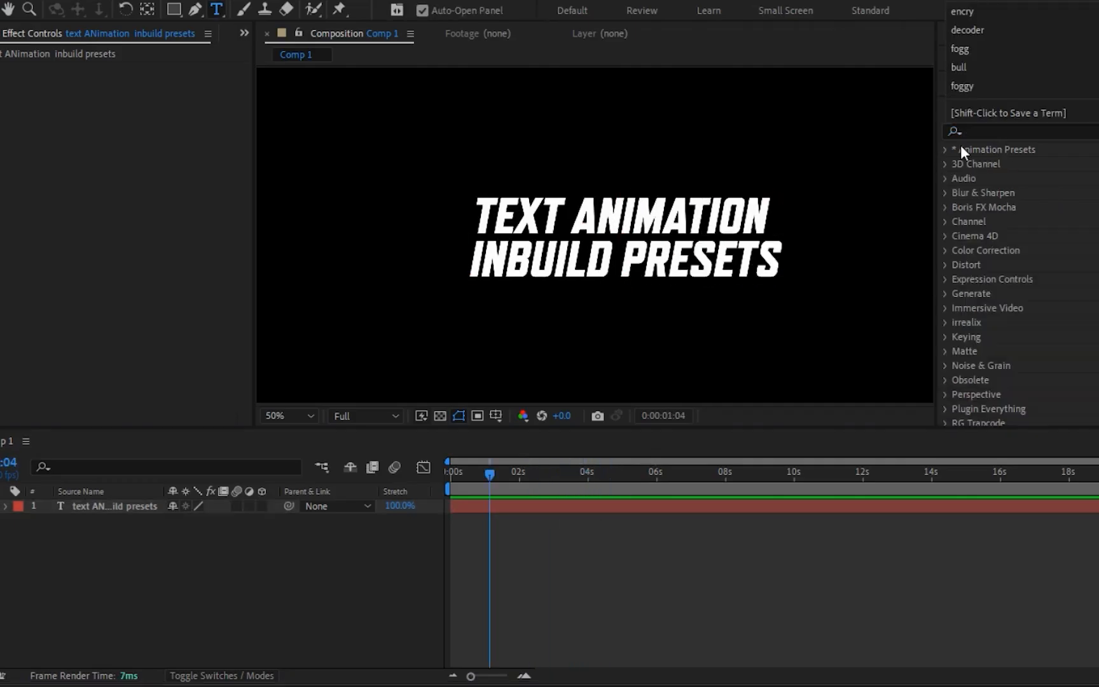
Search the presets for "blur gli", apply Blur Glitch to the text layer and preview it twice from the start
{"action": "left_click", "coordinate": [976, 131]}
{"action": "type", "text": "blur"}
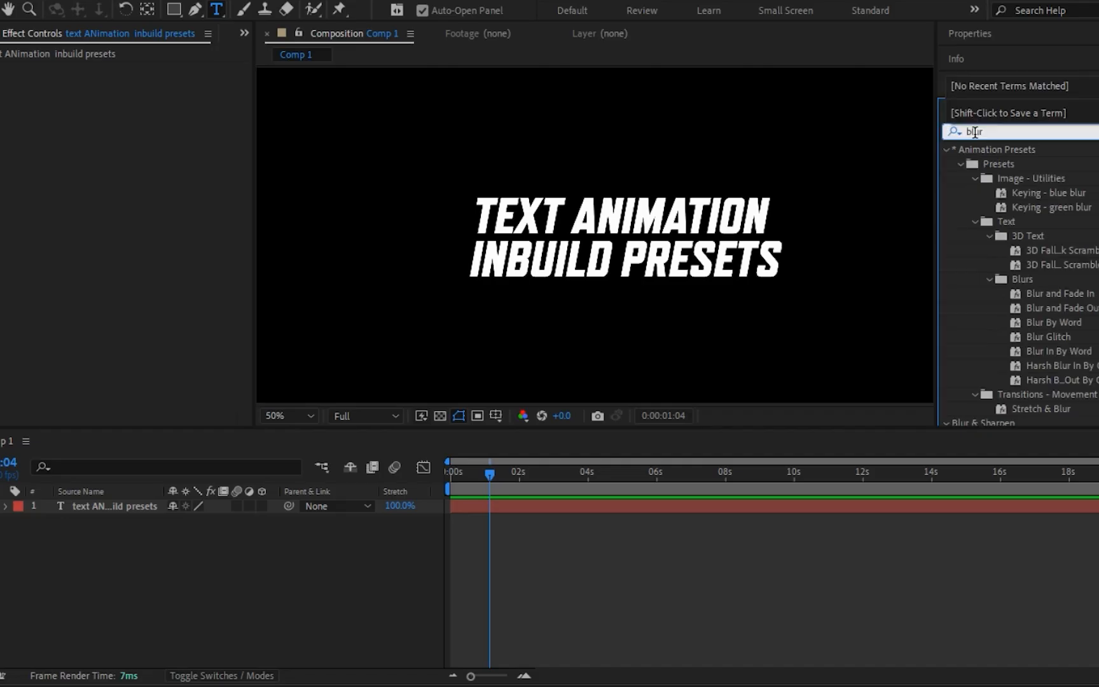
{"action": "type", "text": " gli"}
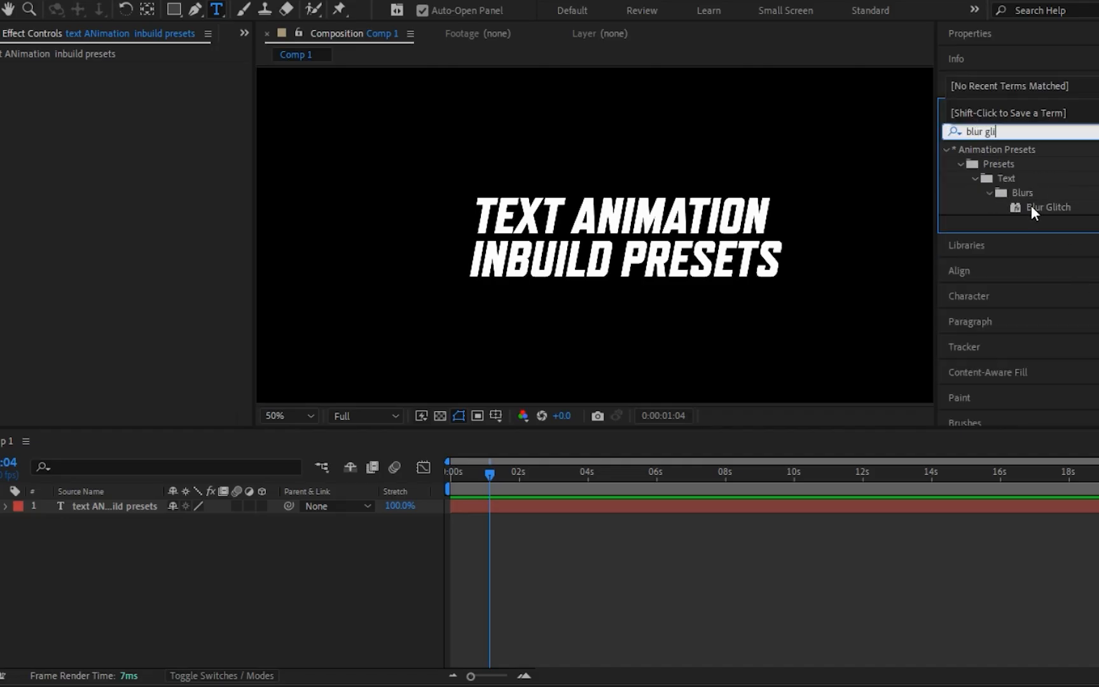
{"action": "left_click_drag", "start_coordinate": [1031, 207], "coordinate": [627, 241]}
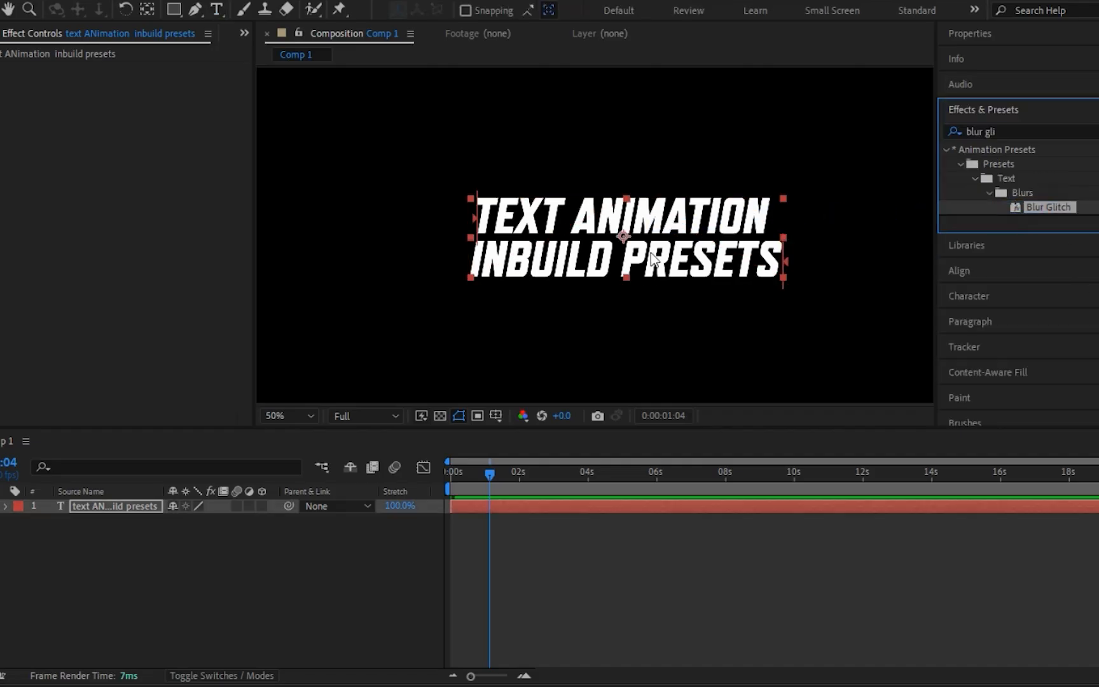
{"action": "left_click_drag", "start_coordinate": [491, 500], "coordinate": [369, 498]}
{"action": "key", "text": "space"}
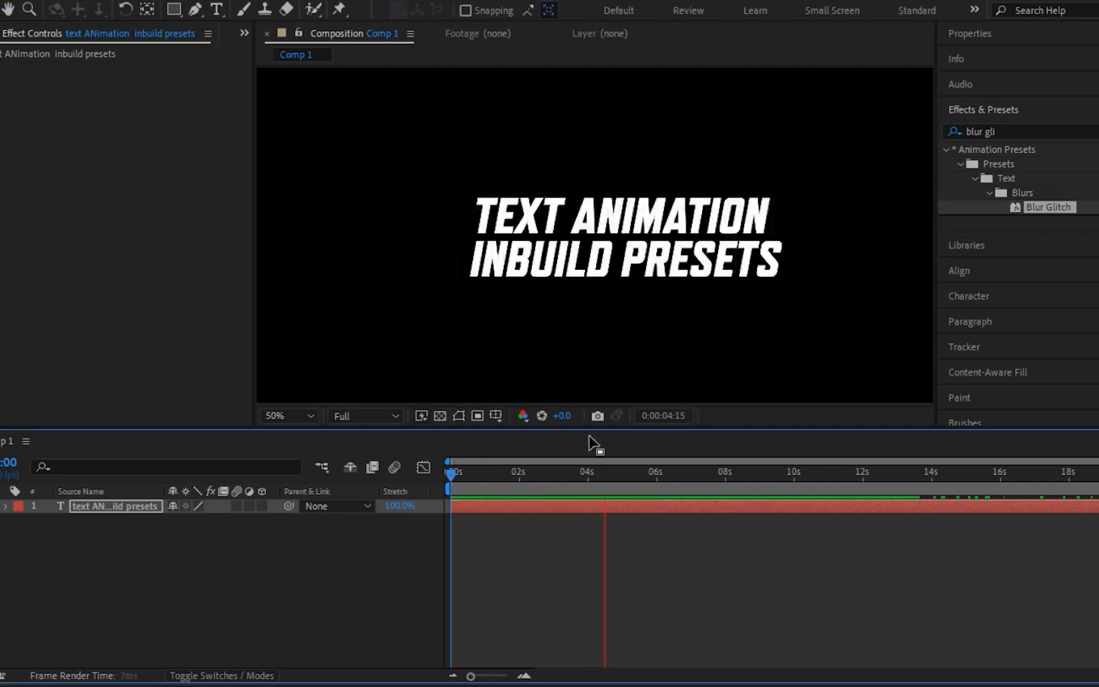
{"action": "left_click", "coordinate": [692, 478]}
{"action": "key", "text": "Home"}
{"action": "key", "text": "space"}
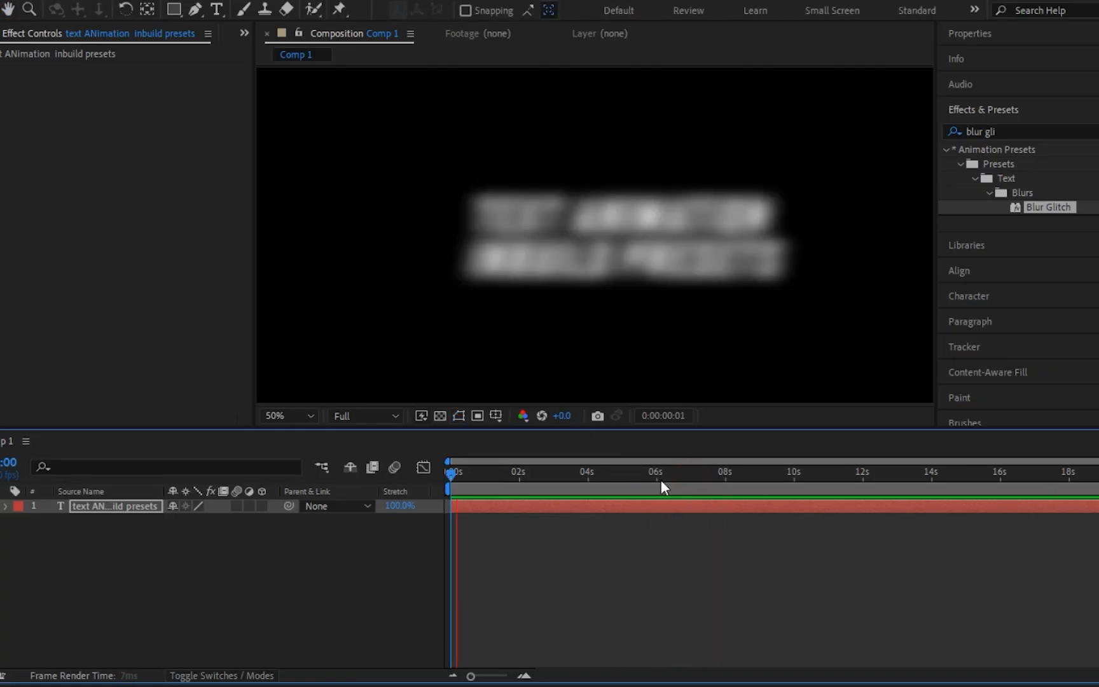
Search the presets for "bad", apply Bad TV 2 - old to the text layer and preview it from the start
{"action": "left_click", "coordinate": [980, 132]}
{"action": "key", "text": "BackSpace"}
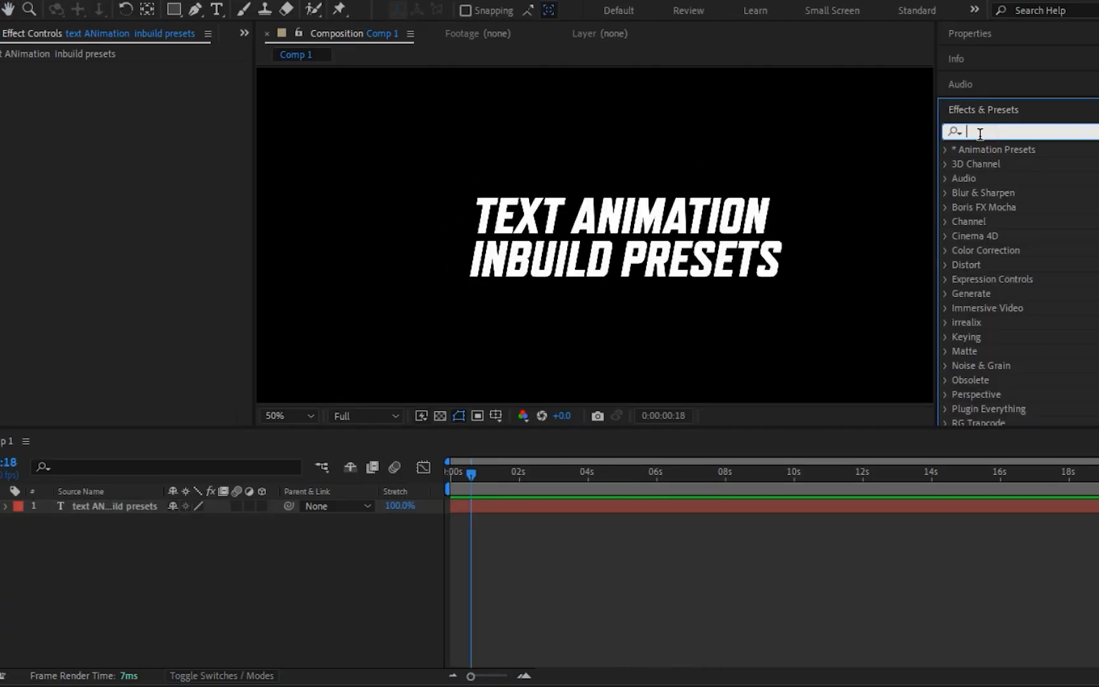
{"action": "type", "text": "bad"}
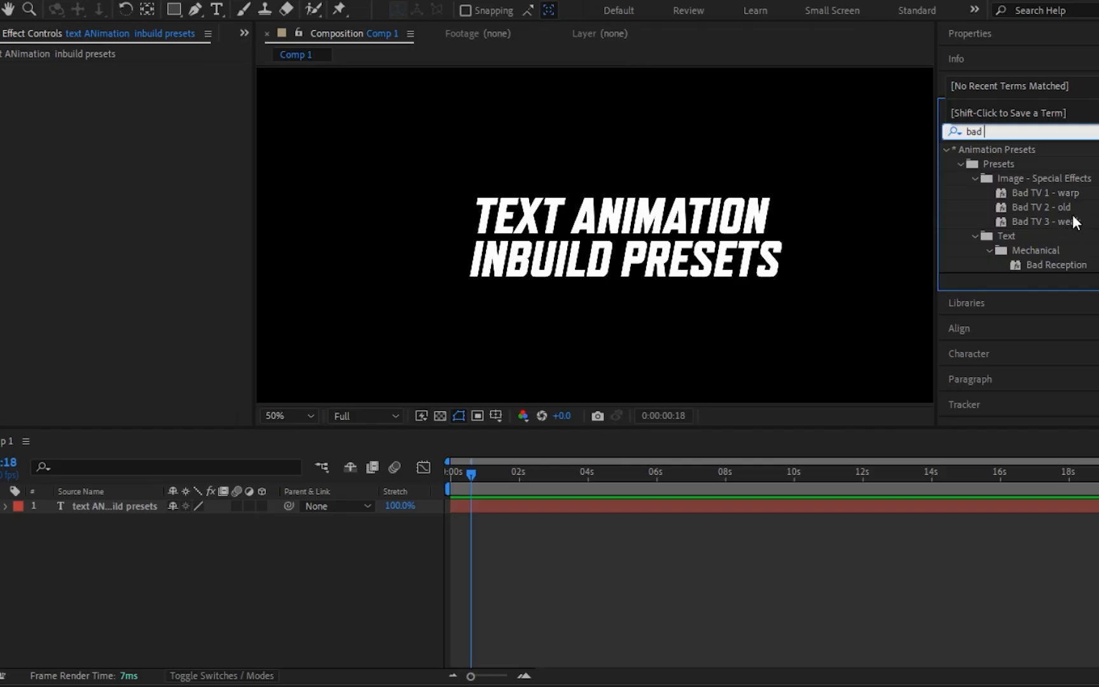
{"action": "left_click", "coordinate": [1038, 206]}
{"action": "left_click_drag", "start_coordinate": [1038, 207], "coordinate": [623, 235]}
{"action": "left_click_drag", "start_coordinate": [474, 475], "coordinate": [392, 486]}
{"action": "key", "text": "space"}
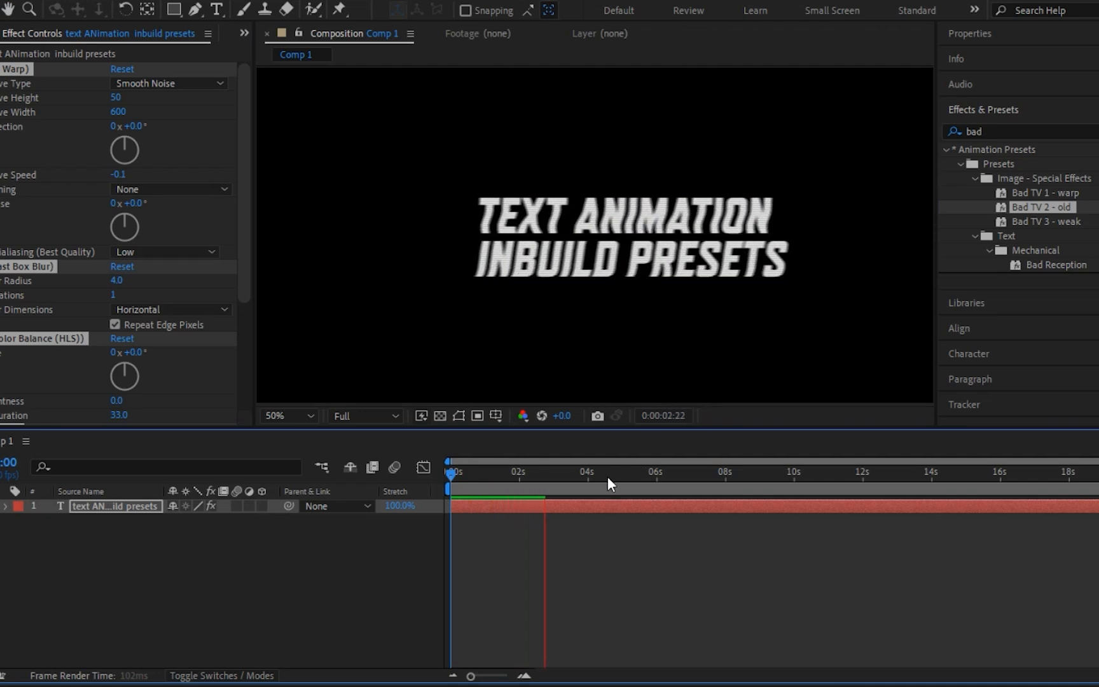
{"action": "key", "text": "space"}
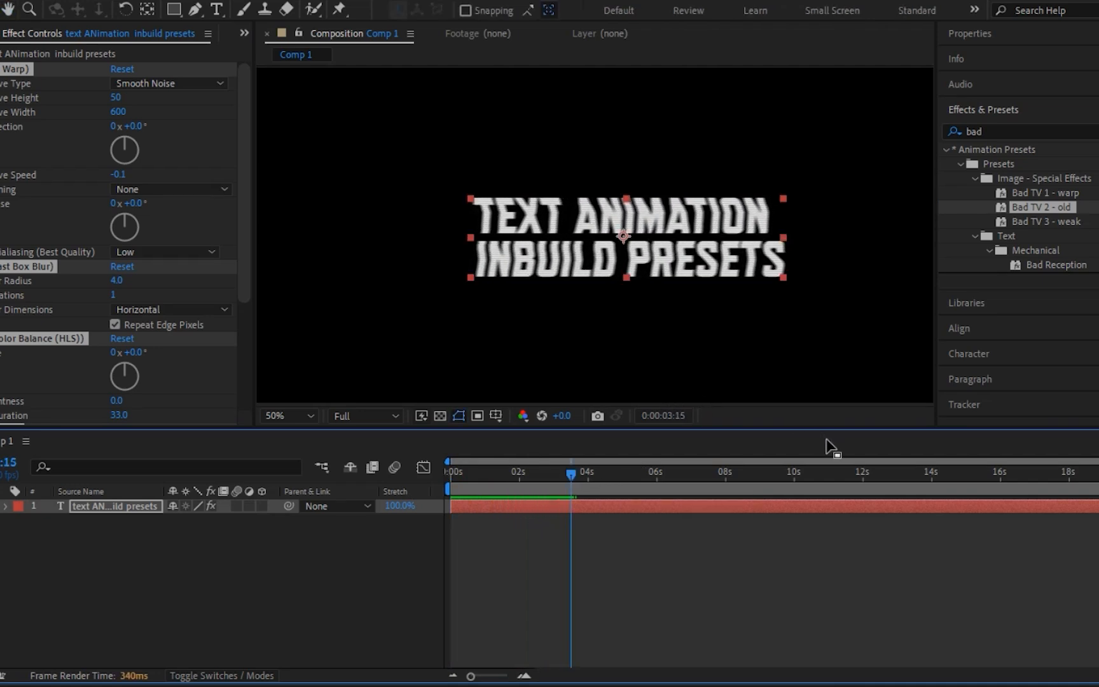
{"action": "key", "text": "Home"}
{"action": "key", "text": "space"}
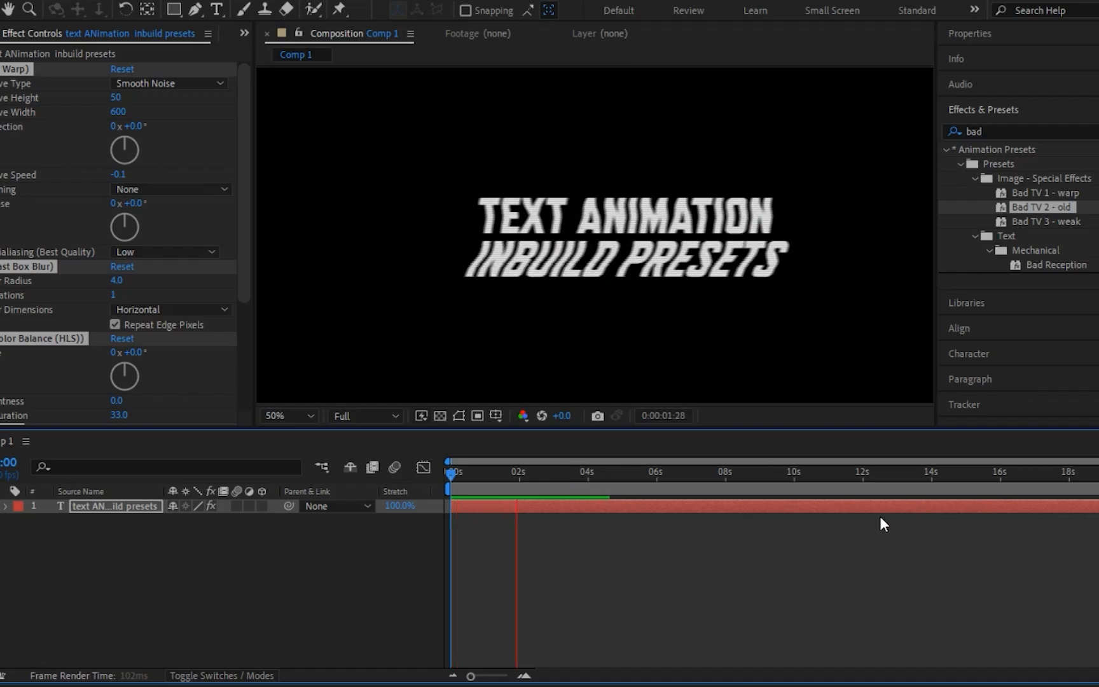
{"action": "key", "text": "space"}
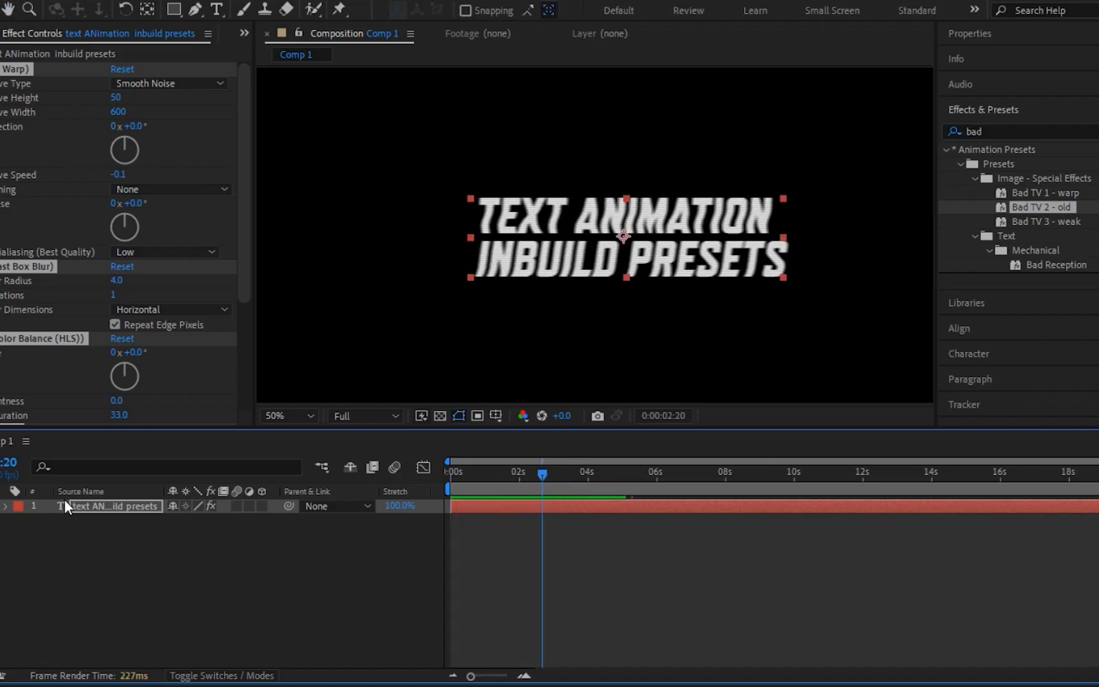
Examine the text layer's More Options and the effects added by Bad TV 2 - old, including Wave Warp, in the timeline
{"action": "left_click", "coordinate": [6, 506]}
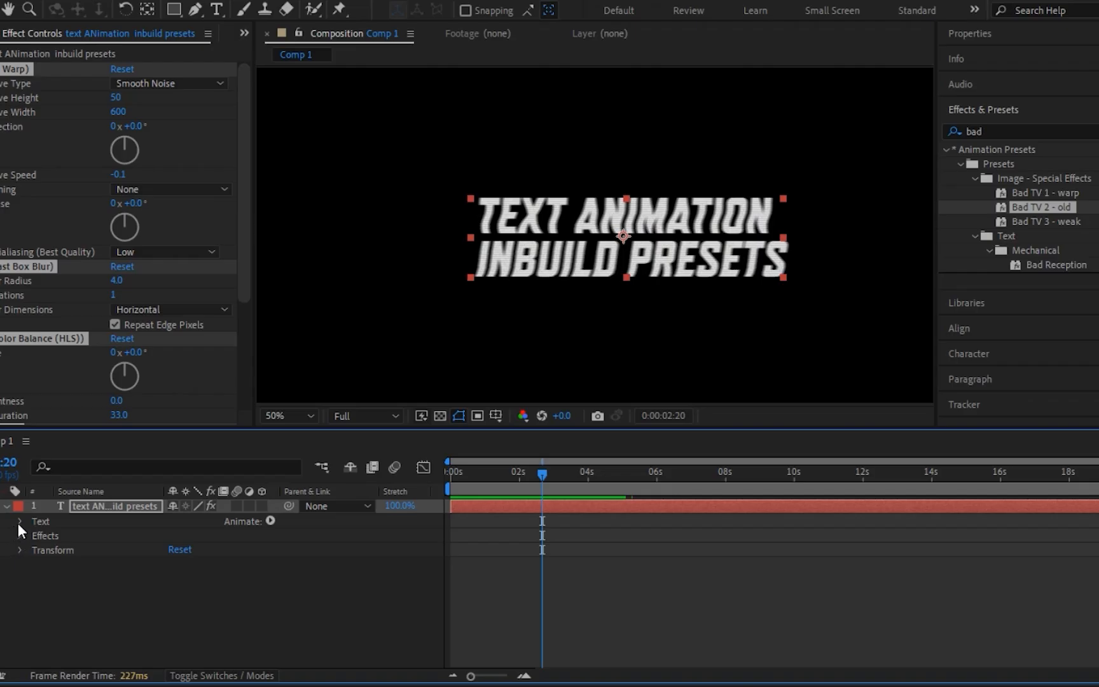
{"action": "left_click", "coordinate": [19, 522]}
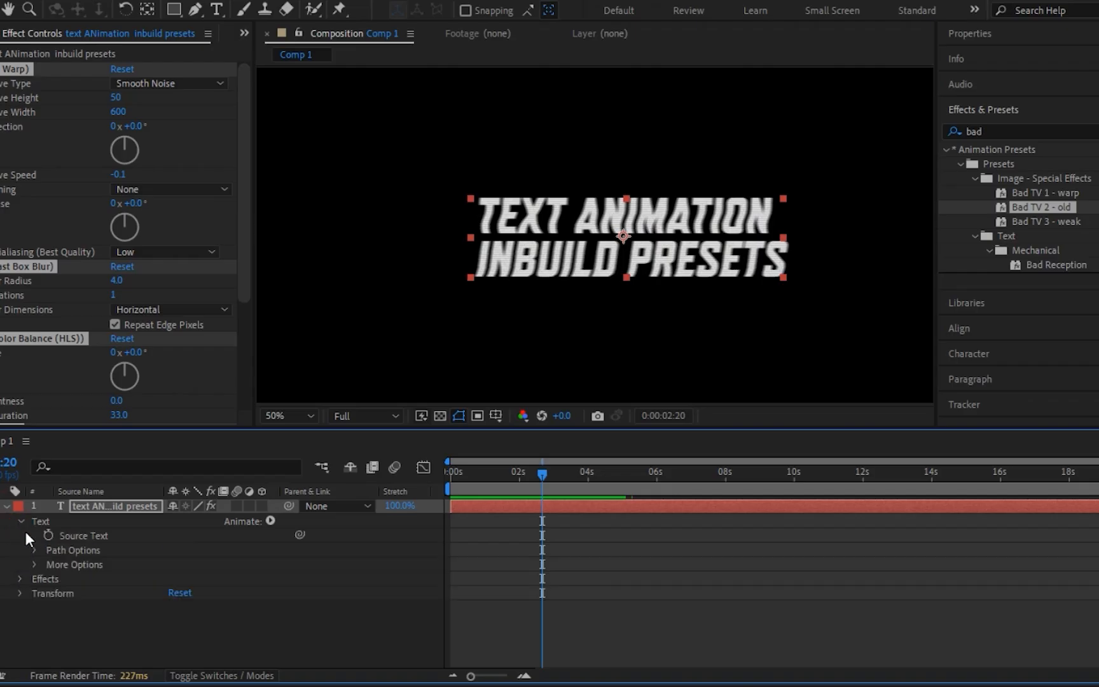
{"action": "left_click", "coordinate": [36, 566]}
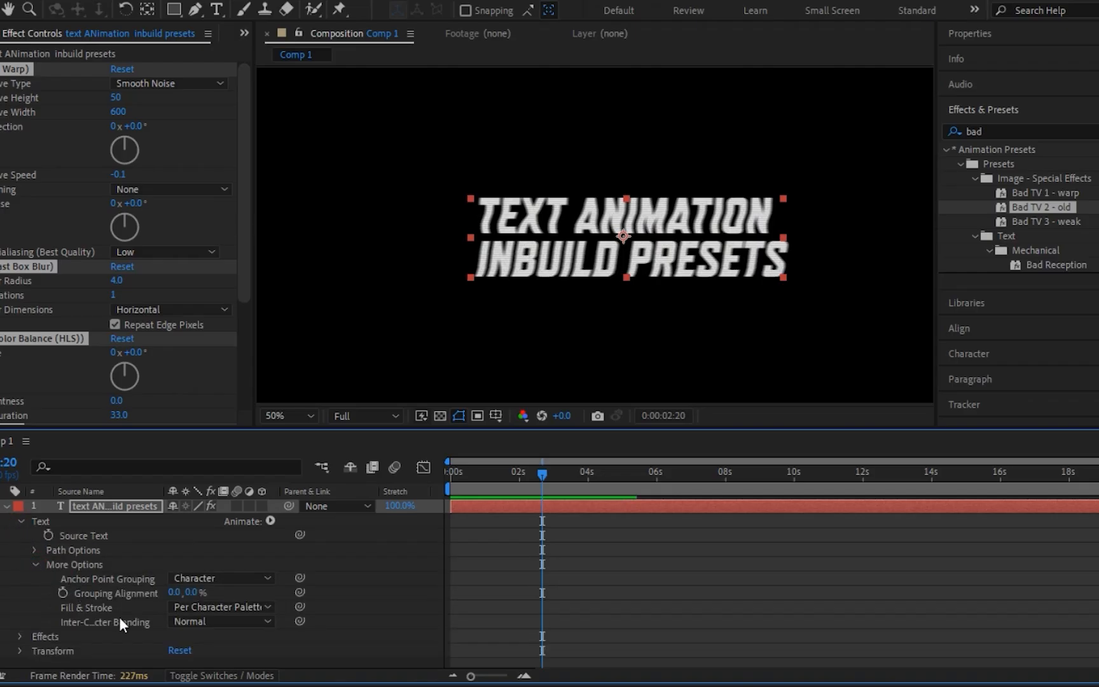
{"action": "left_click", "coordinate": [19, 637]}
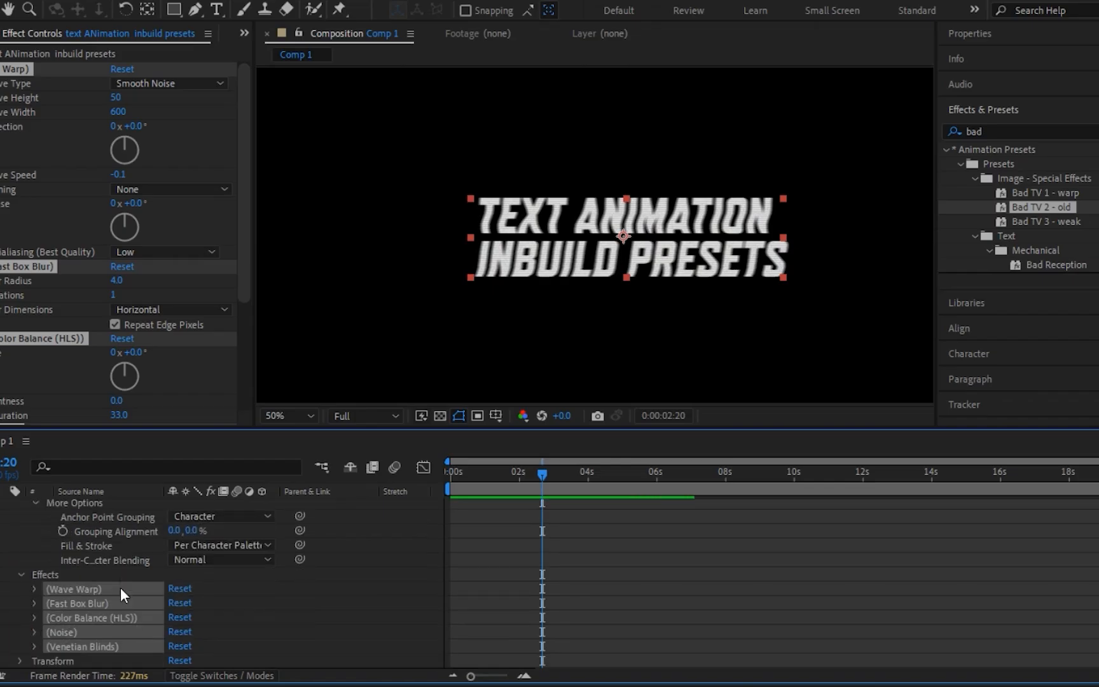
{"action": "left_click", "coordinate": [36, 588]}
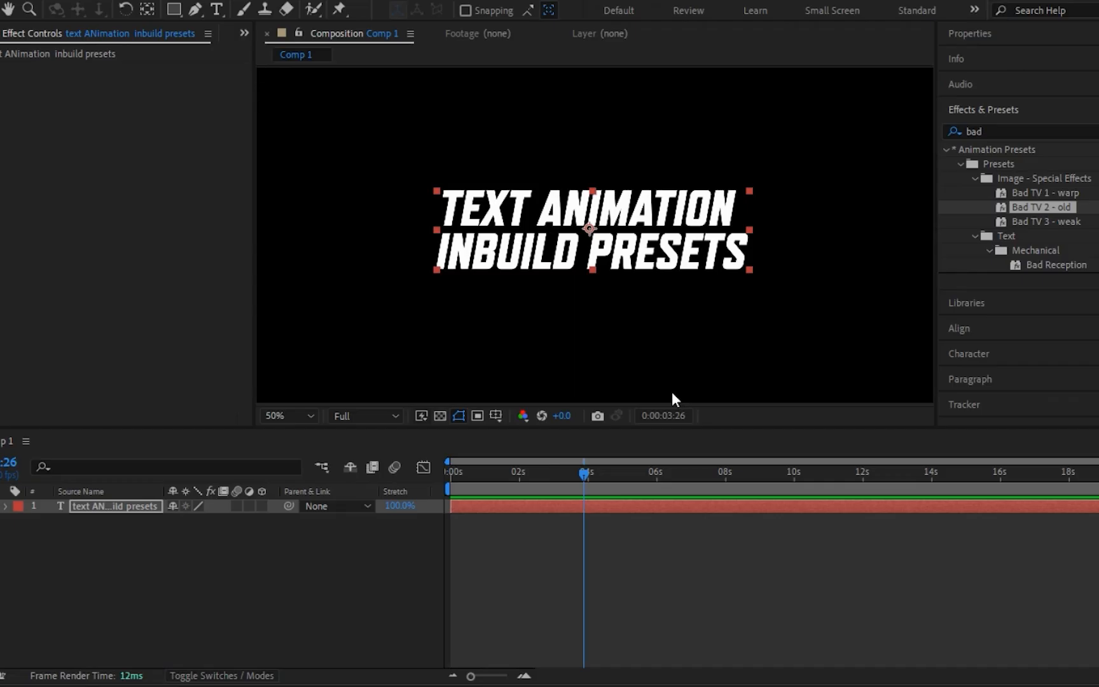
Search the presets for "fade up", apply Fade Up Words to the text layer at 0:00:03:26 and preview it from the composition start
{"action": "left_click", "coordinate": [1013, 132]}
{"action": "double_click", "coordinate": [1013, 131]}
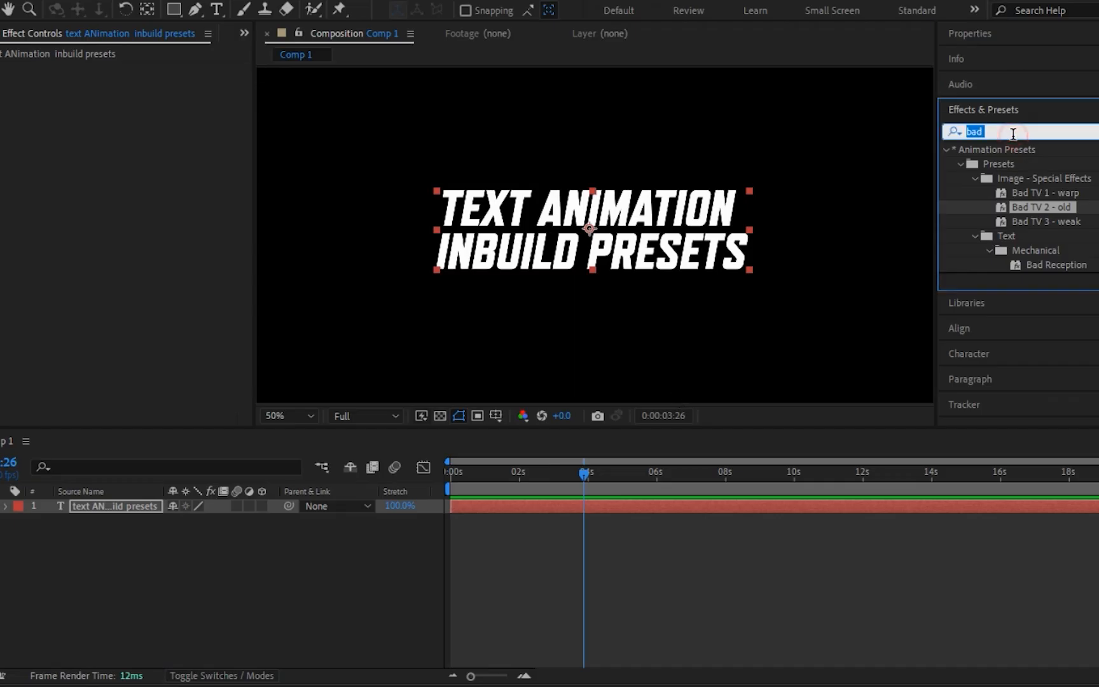
{"action": "key", "text": "BackSpace"}
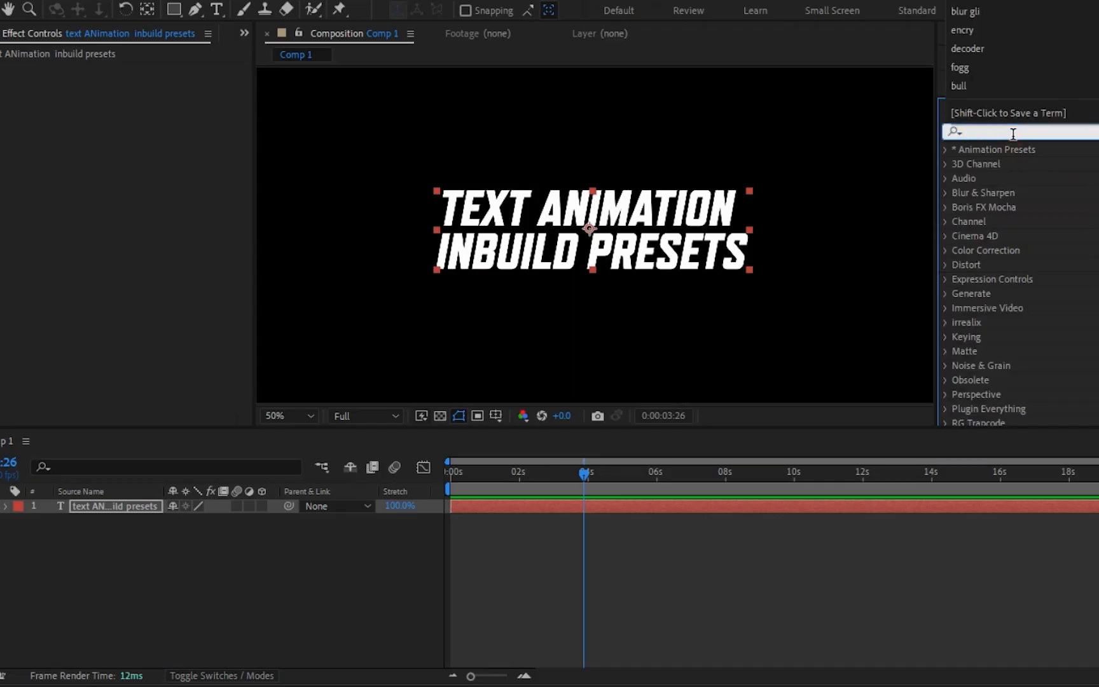
{"action": "type", "text": "fade"}
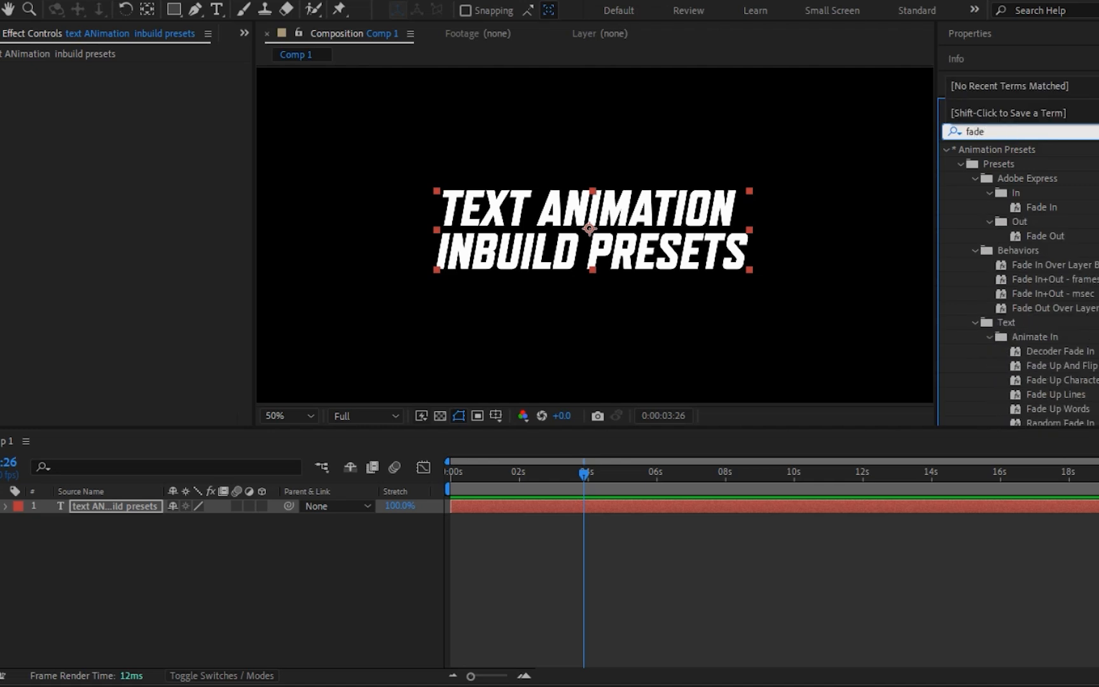
{"action": "type", "text": " up"}
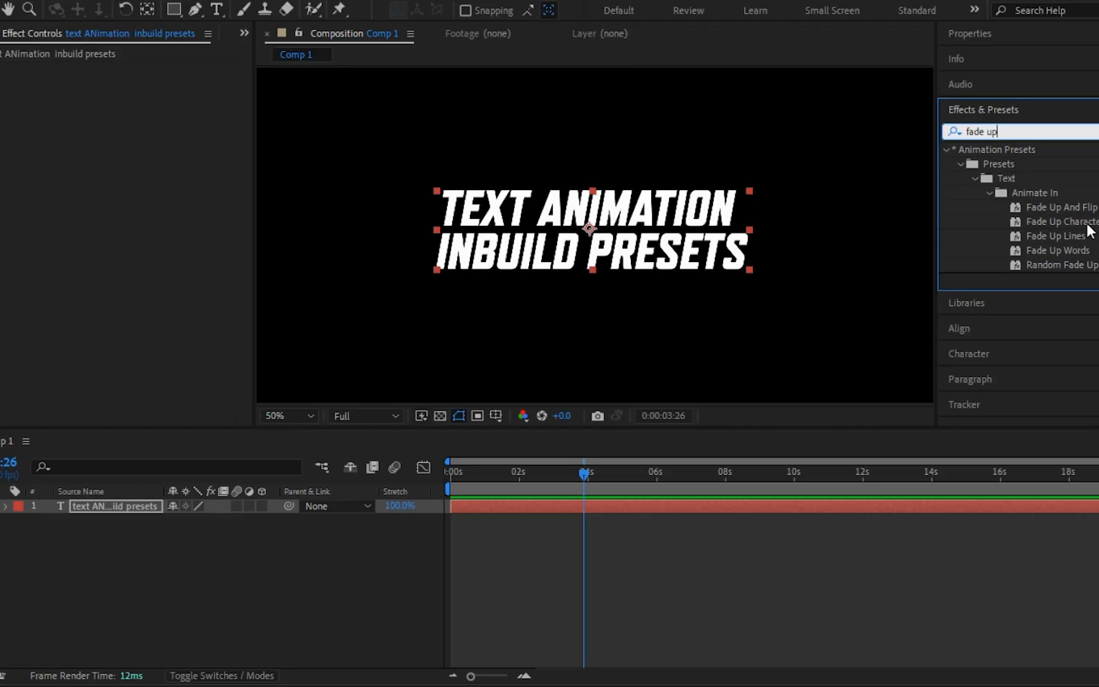
{"action": "left_click_drag", "start_coordinate": [1077, 249], "coordinate": [702, 265]}
{"action": "key", "text": "Home"}
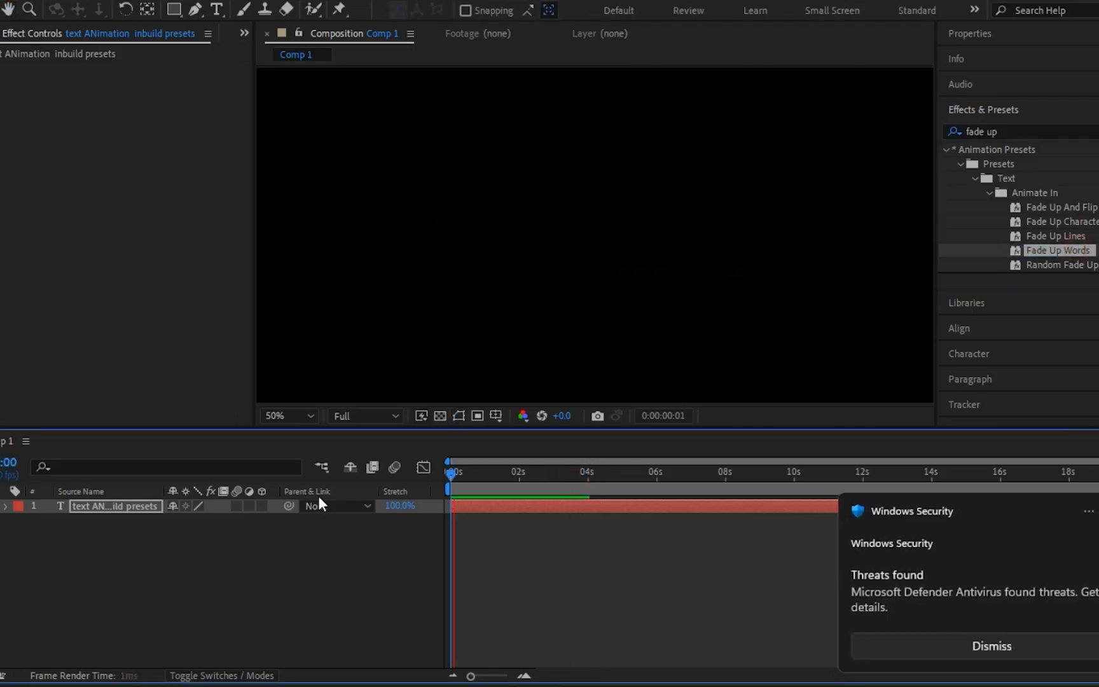
Start the work area at 0:00:03:09 and replay the Fade Up Words animation twice from around that point
{"action": "left_click", "coordinate": [556, 472]}
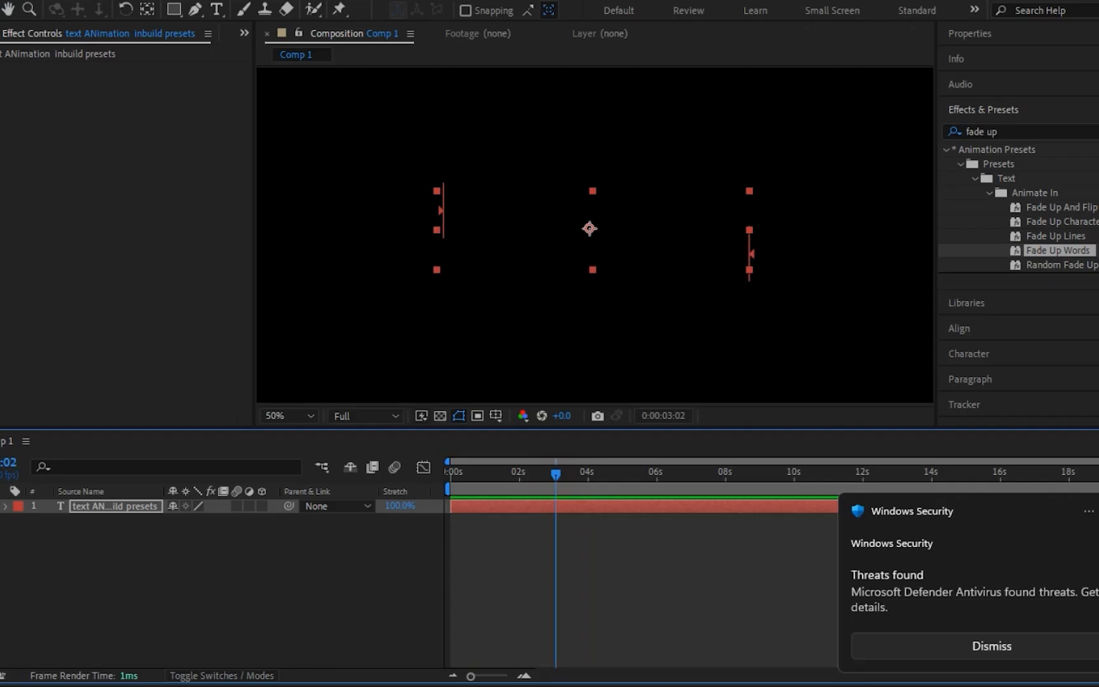
{"action": "mouse_move", "coordinate": [566, 474]}
{"action": "left_mouse_down"}
{"action": "mouse_move", "coordinate": [610, 478]}
{"action": "mouse_move", "coordinate": [563, 477]}
{"action": "left_mouse_up"}
{"action": "key", "text": "b"}
{"action": "key", "text": "space"}
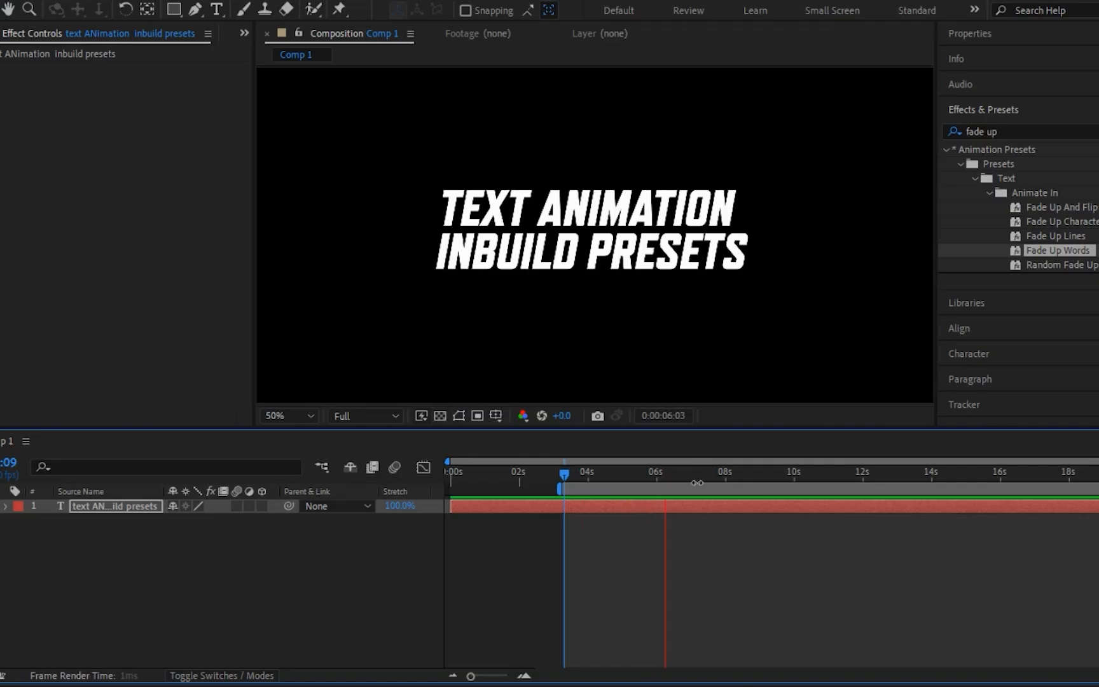
{"action": "left_click_drag", "start_coordinate": [700, 472], "coordinate": [566, 481]}
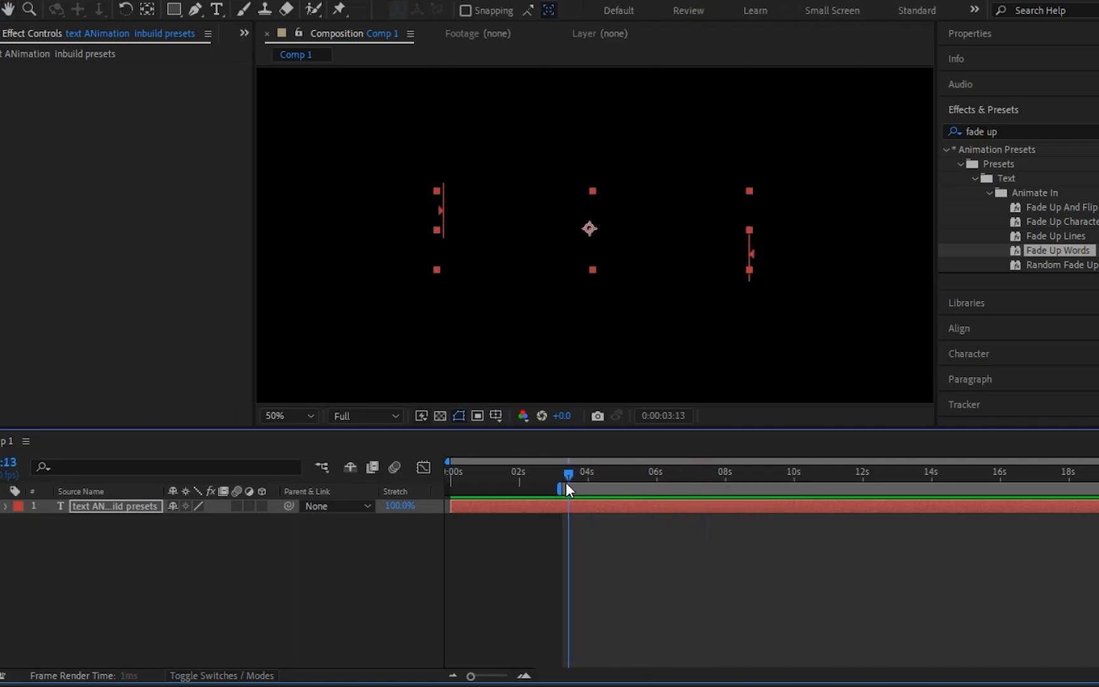
{"action": "key", "text": "space"}
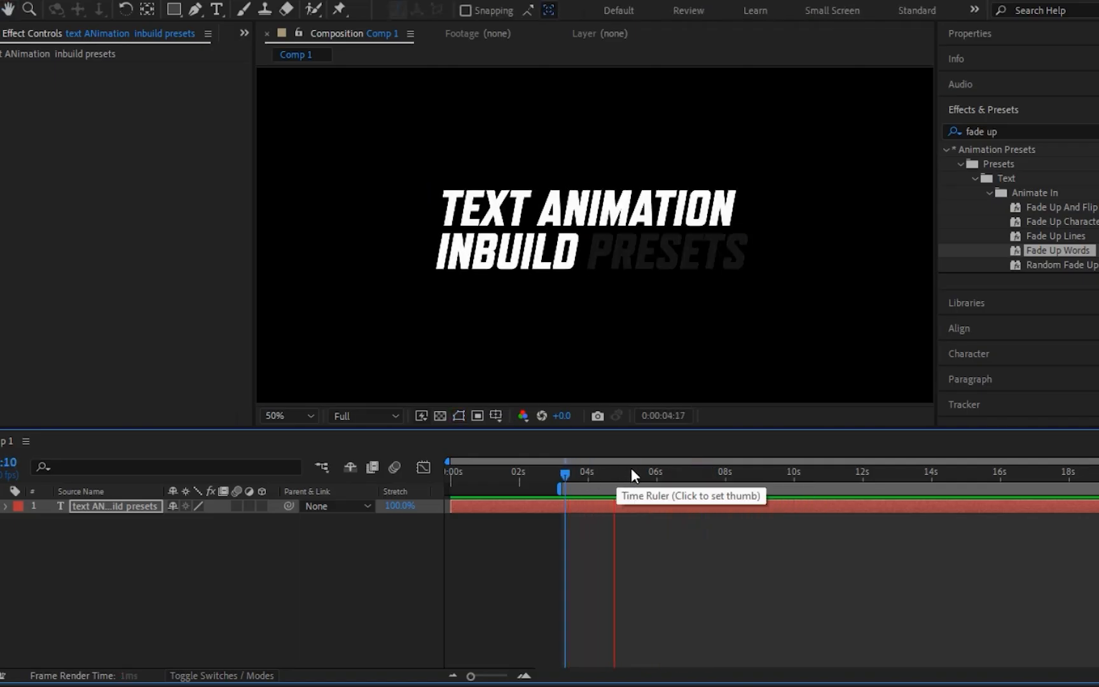
{"action": "left_click", "coordinate": [631, 472]}
Examine the text layer's Animator 1 and its Range Selector 1 properties and Start keyframes
{"action": "left_click", "coordinate": [108, 506]}
{"action": "left_click", "coordinate": [8, 508]}
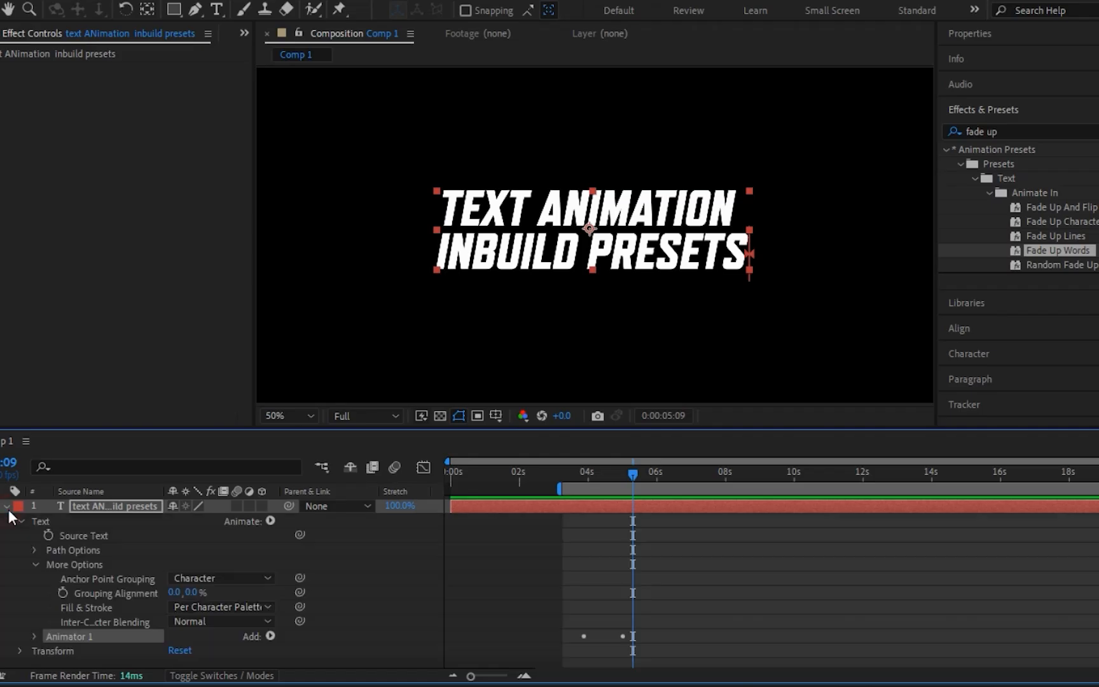
{"action": "left_click", "coordinate": [35, 636]}
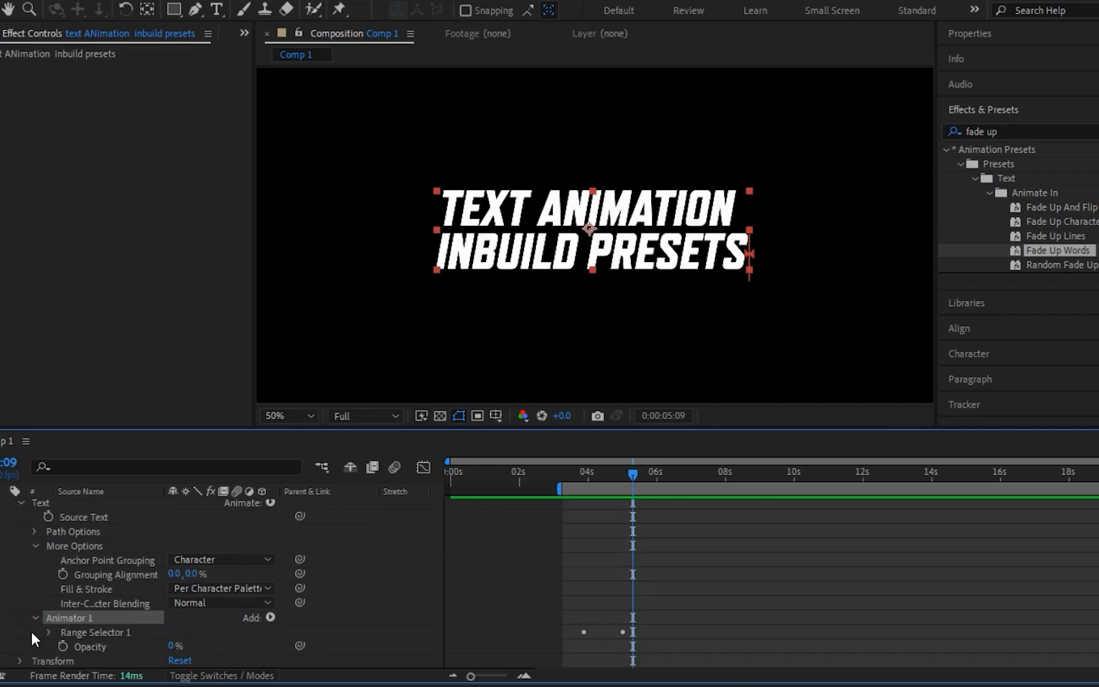
{"action": "left_click", "coordinate": [49, 632]}
{"action": "scroll", "coordinate": [213, 621], "scroll_direction": "down", "scroll_amount": 2}
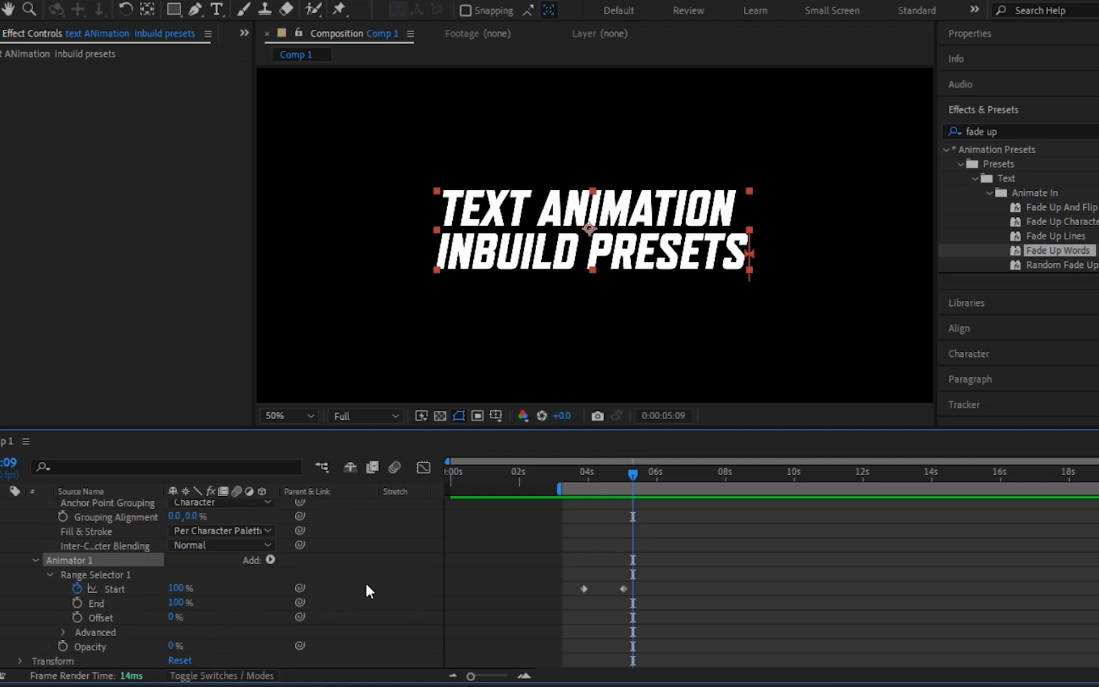
{"action": "scroll", "coordinate": [366, 585], "scroll_direction": "up", "scroll_amount": 3}
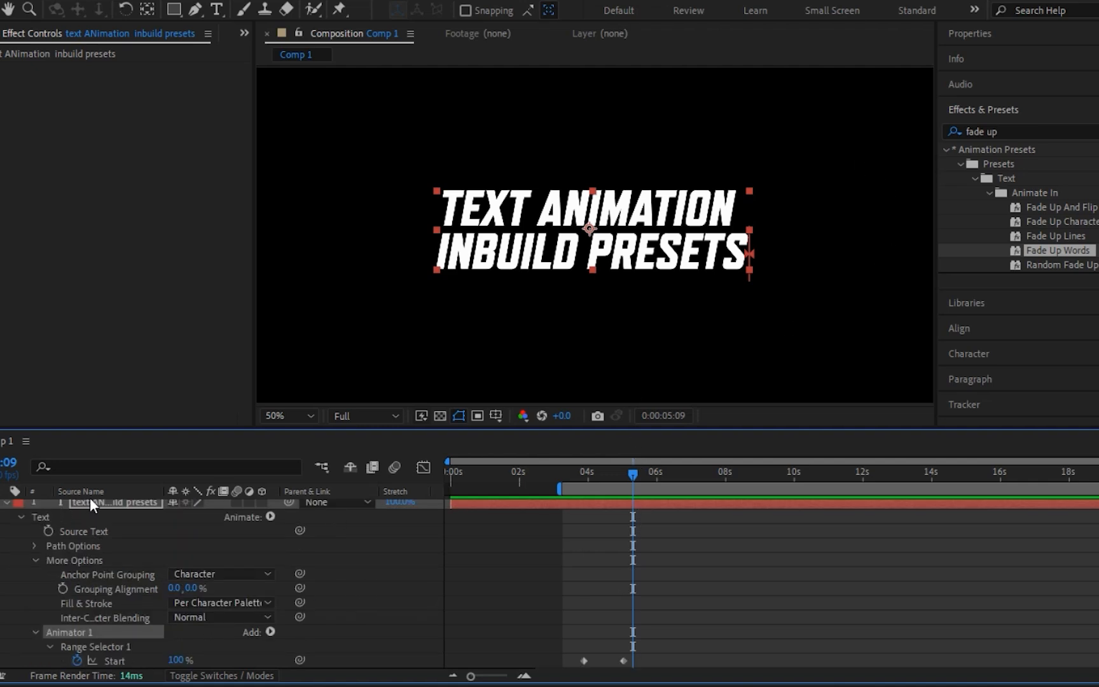
Undo the work area change and Fade Up Words, apply Fade Up Characters to the text layer at 0:00:00:00 and preview it twice
{"action": "key", "text": "ctrl+z"}
{"action": "key", "text": "ctrl+z"}
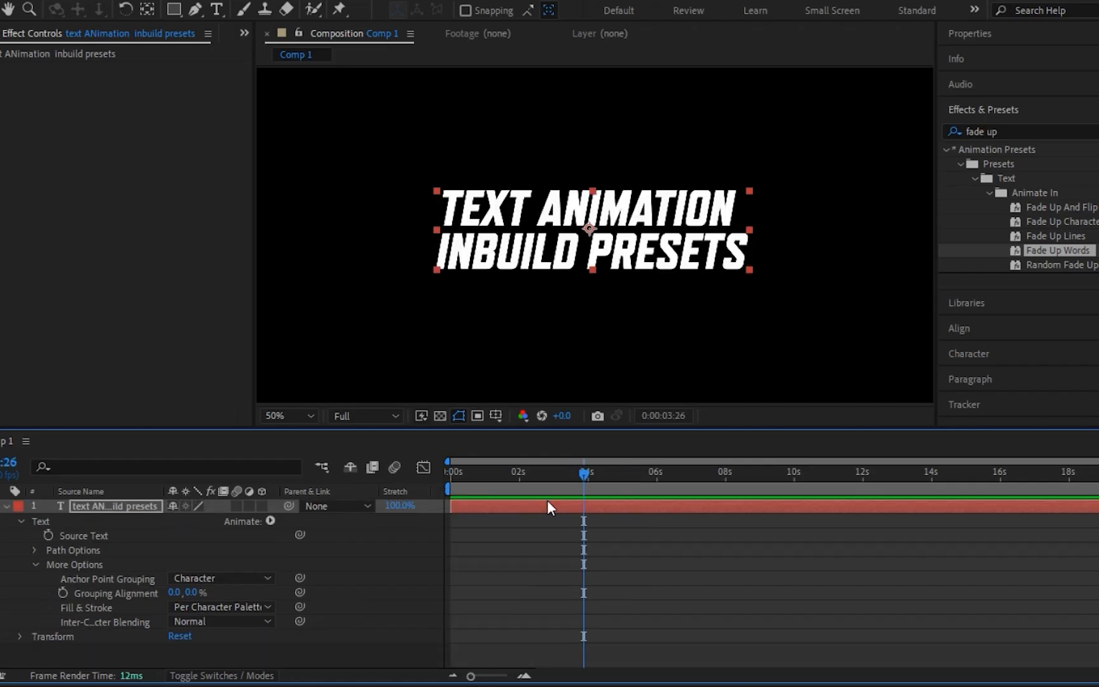
{"action": "left_click_drag", "start_coordinate": [574, 475], "coordinate": [450, 474]}
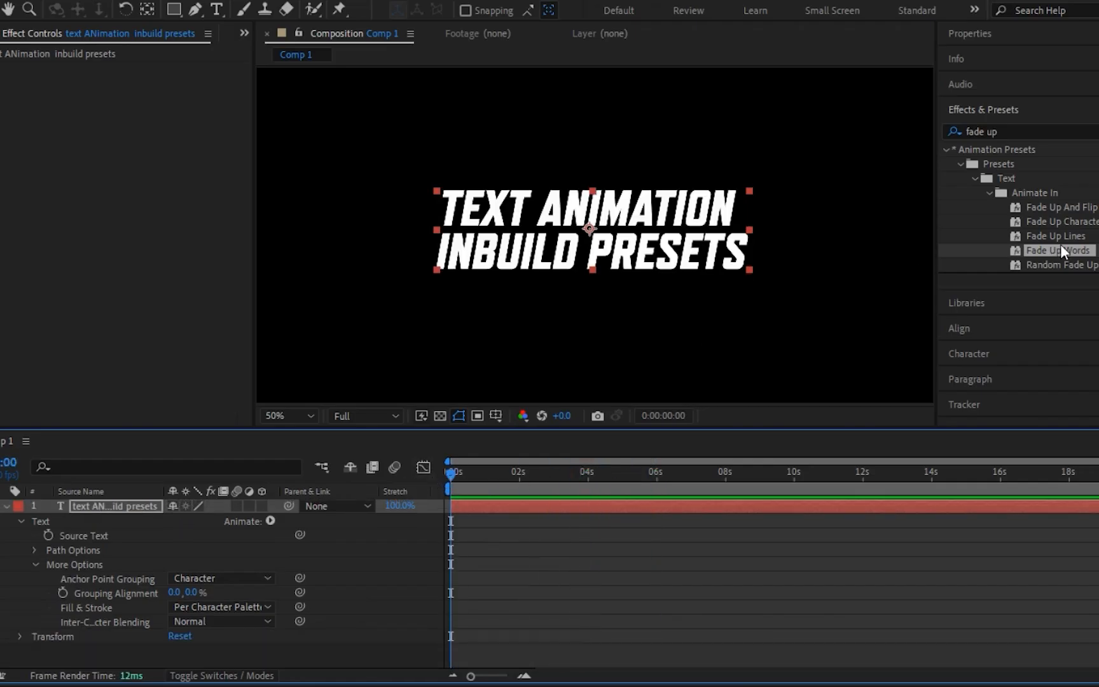
{"action": "left_click_drag", "start_coordinate": [1092, 226], "coordinate": [510, 507]}
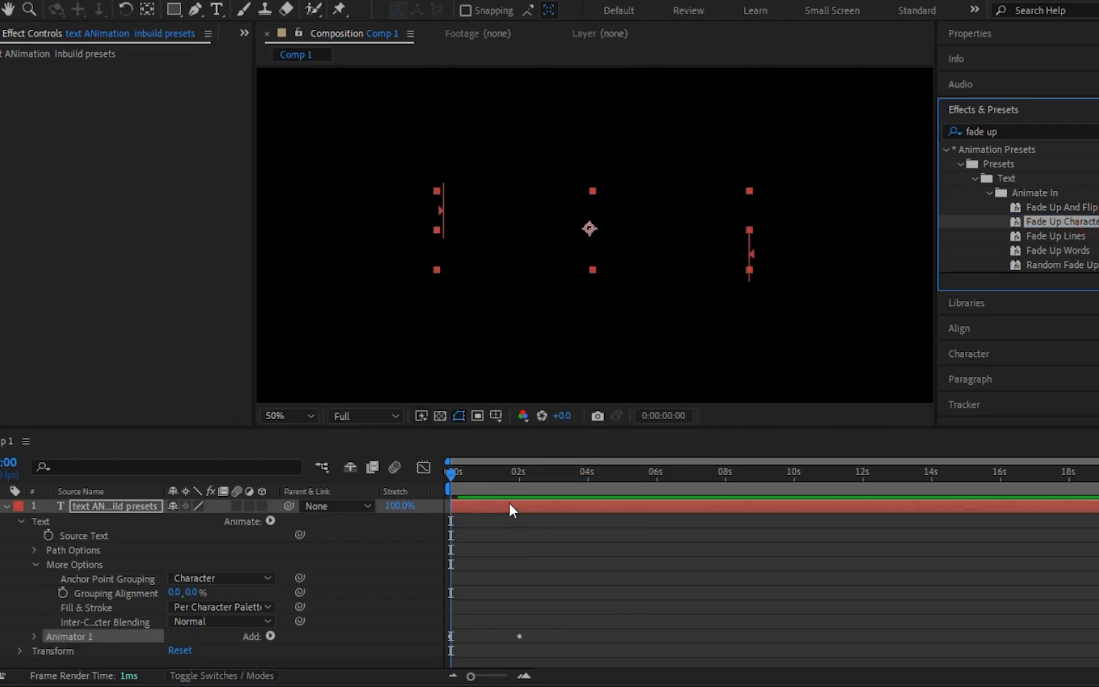
{"action": "key", "text": "space"}
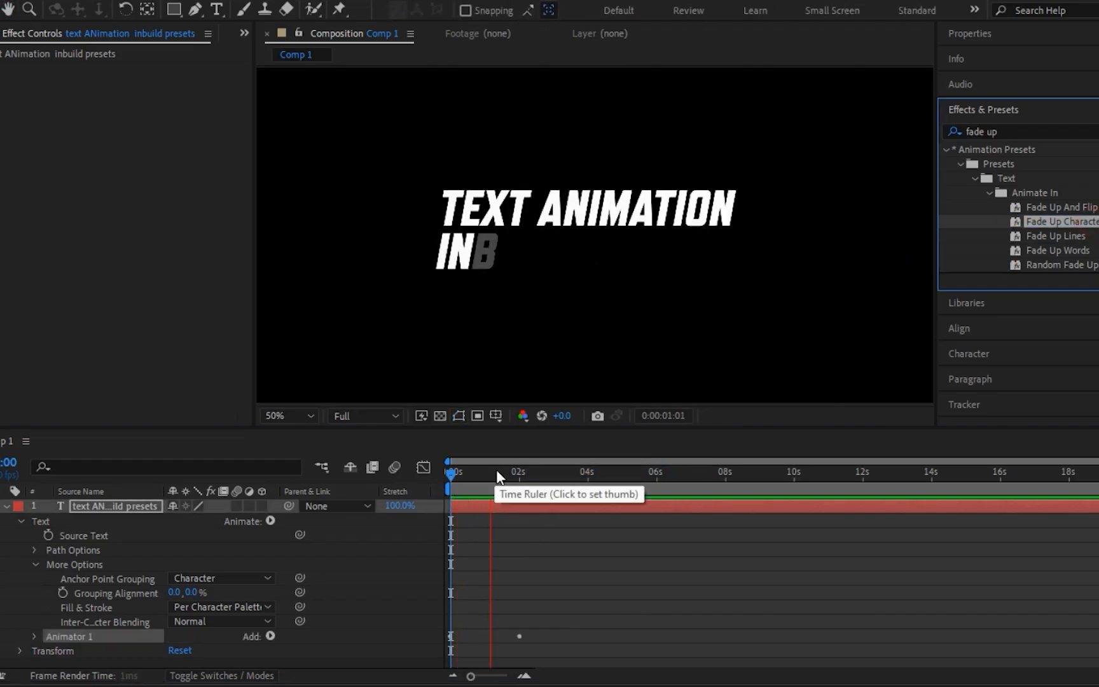
{"action": "key", "text": "space"}
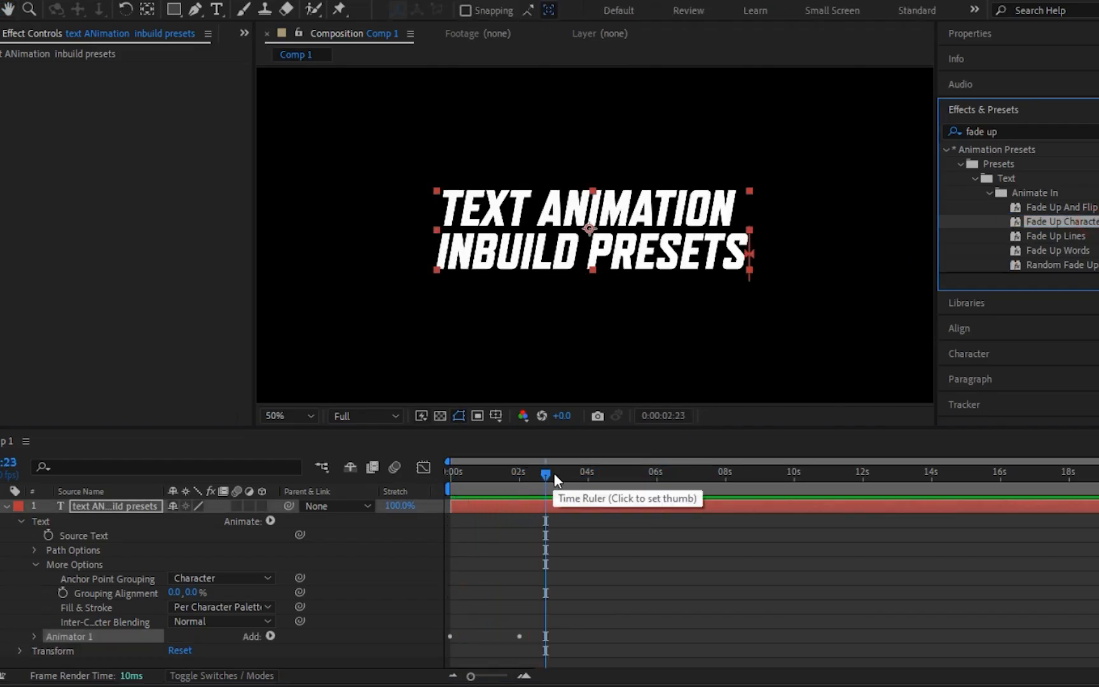
{"action": "left_click_drag", "start_coordinate": [555, 480], "coordinate": [443, 483]}
{"action": "key", "text": "space"}
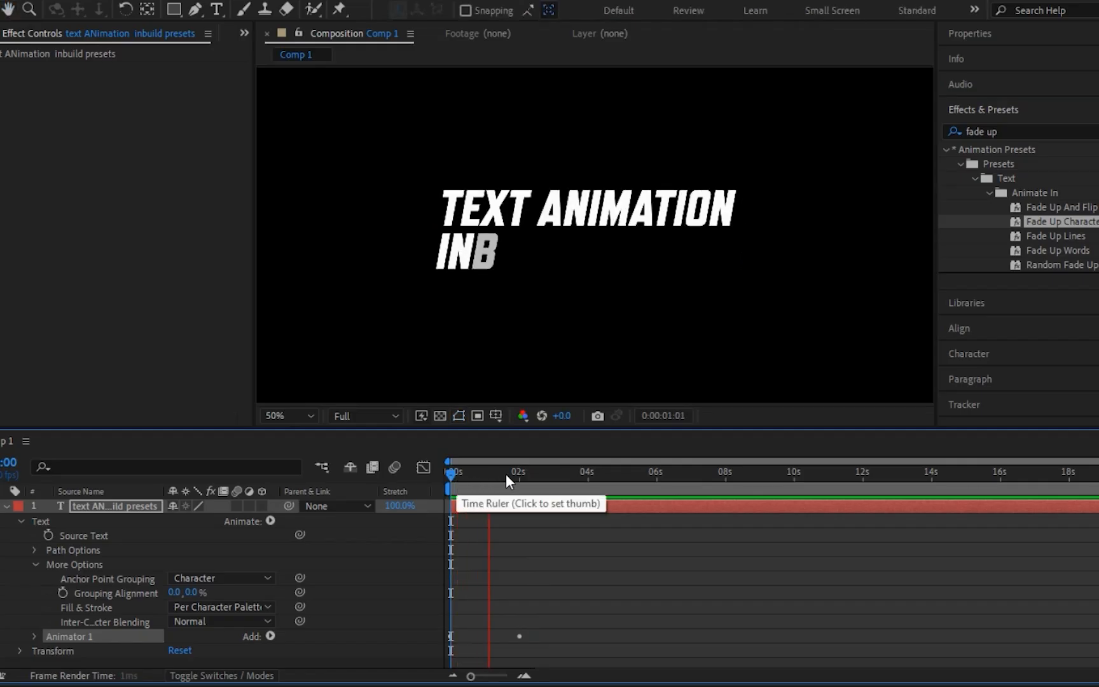
{"action": "key", "text": "space"}
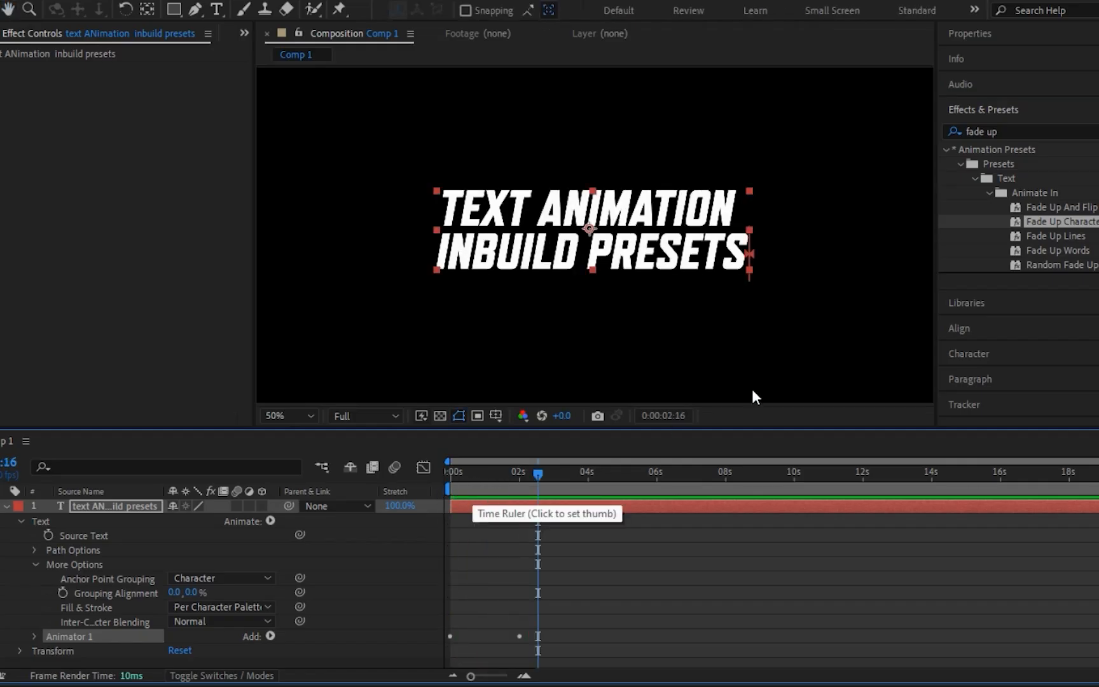
Undo Fade Up Characters and the earlier changes to the text layer's position and line spacing, with the playhead at 0:00:00:00
{"action": "key", "text": "ctrl+z"}
{"action": "key", "text": "Home"}
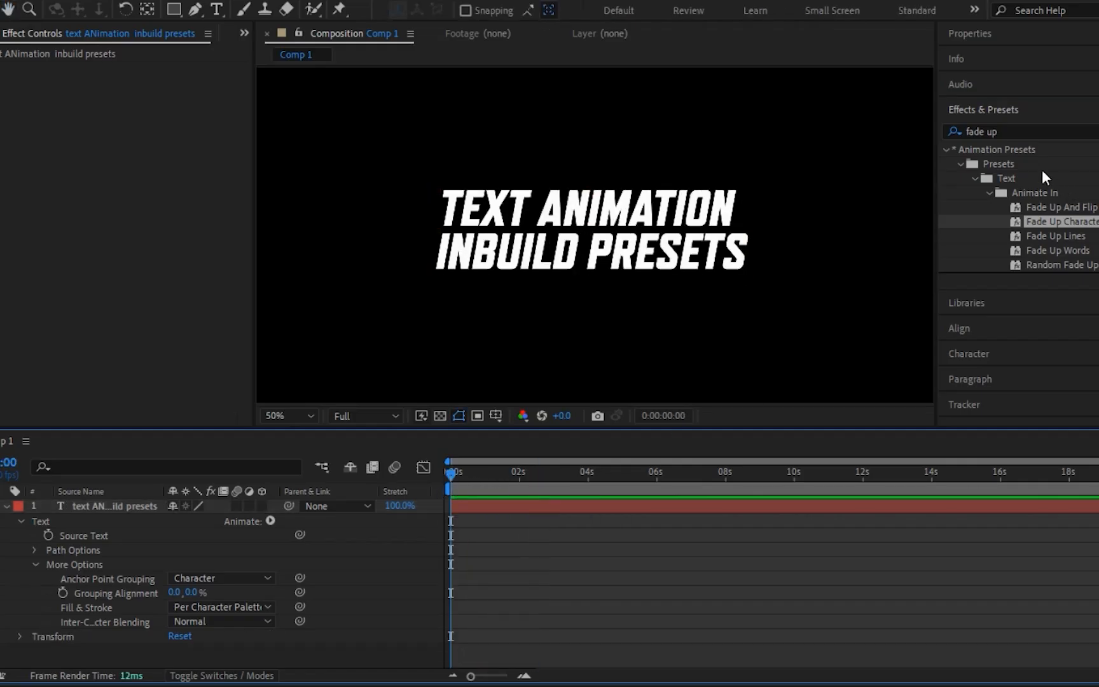
{"action": "key", "text": "ctrl+z"}
{"action": "key", "text": "Home"}
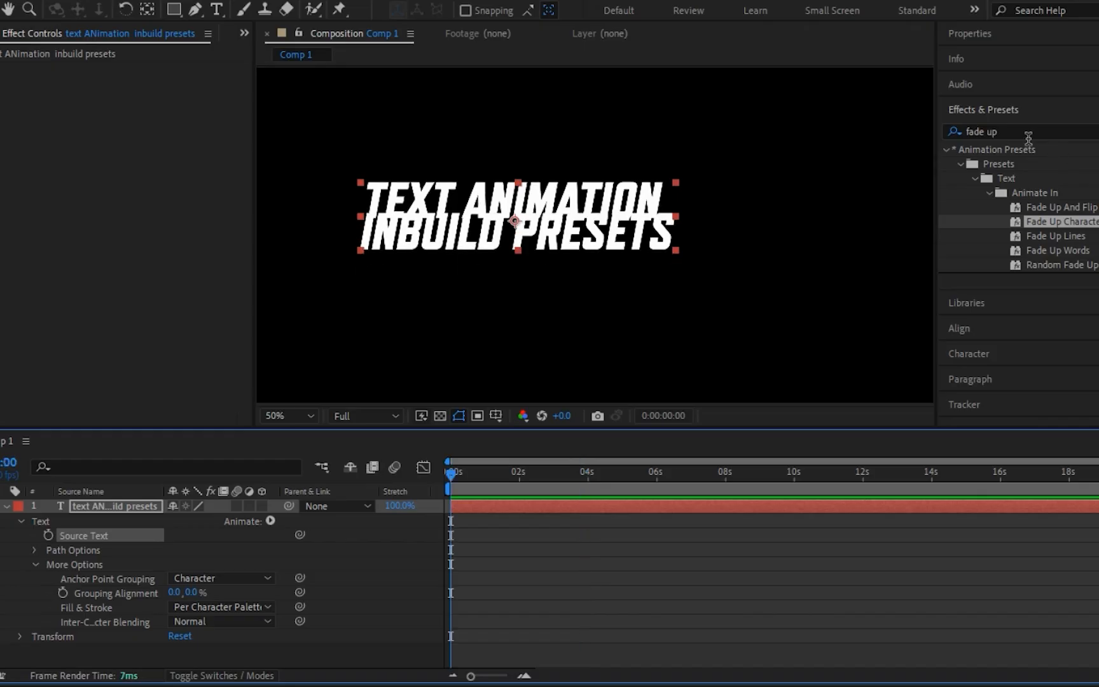
{"action": "key", "text": "ctrl+z"}
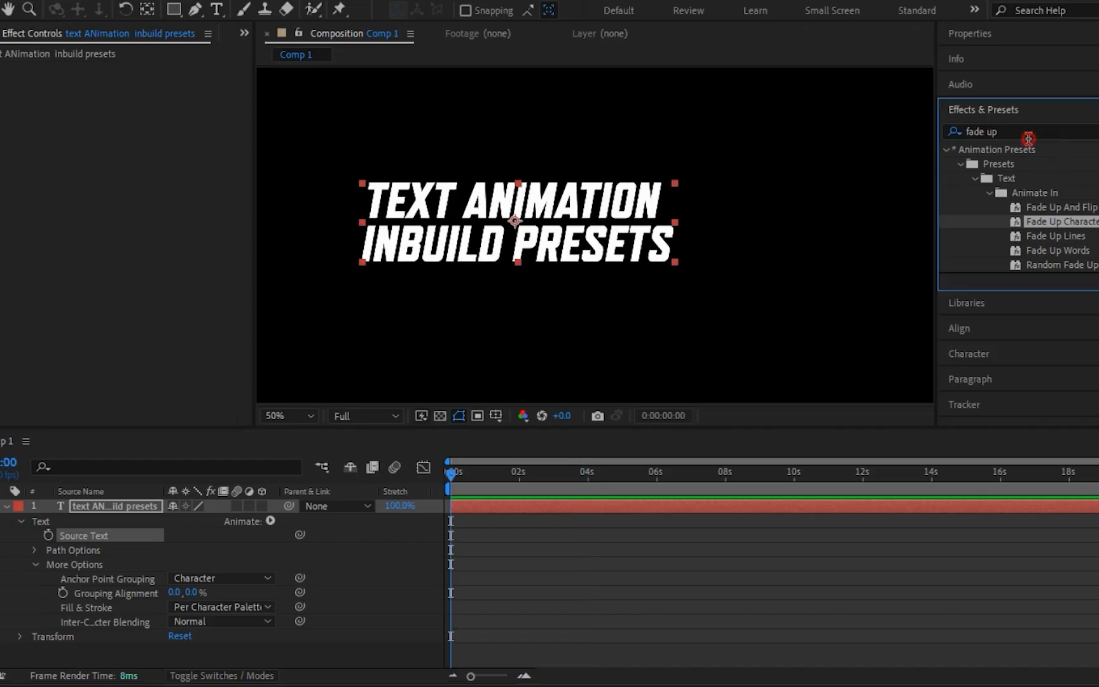
Search the presets for "type", apply Typewriter to the text layer at 0:00:00:00 and preview it
{"action": "left_click", "coordinate": [1026, 132]}
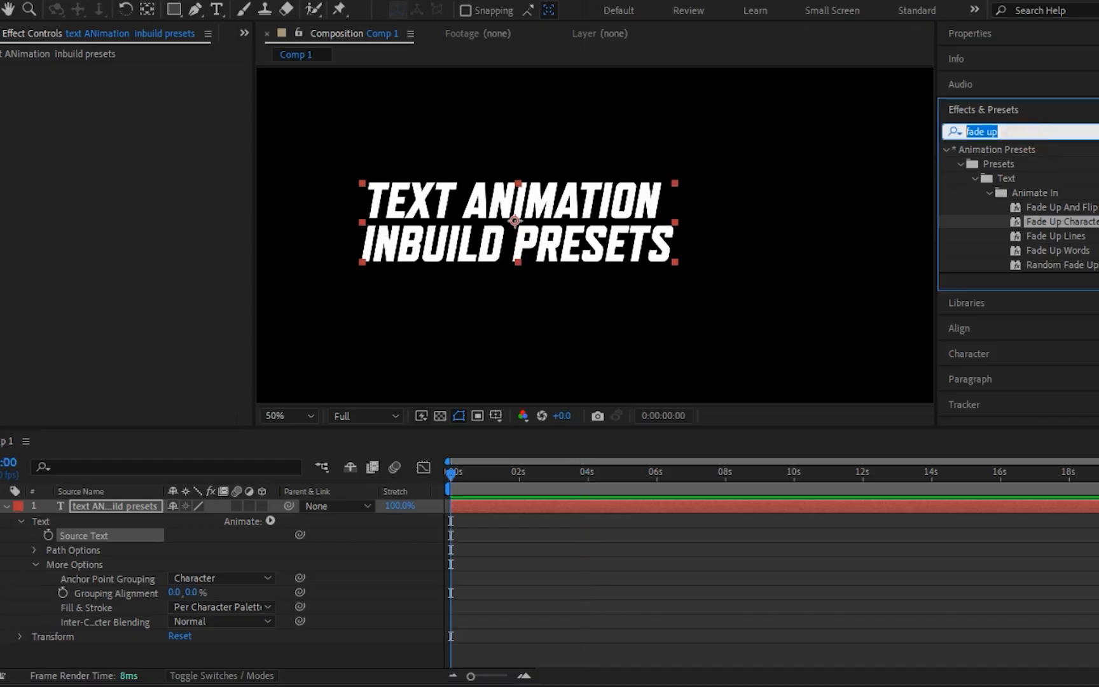
{"action": "type", "text": "type"}
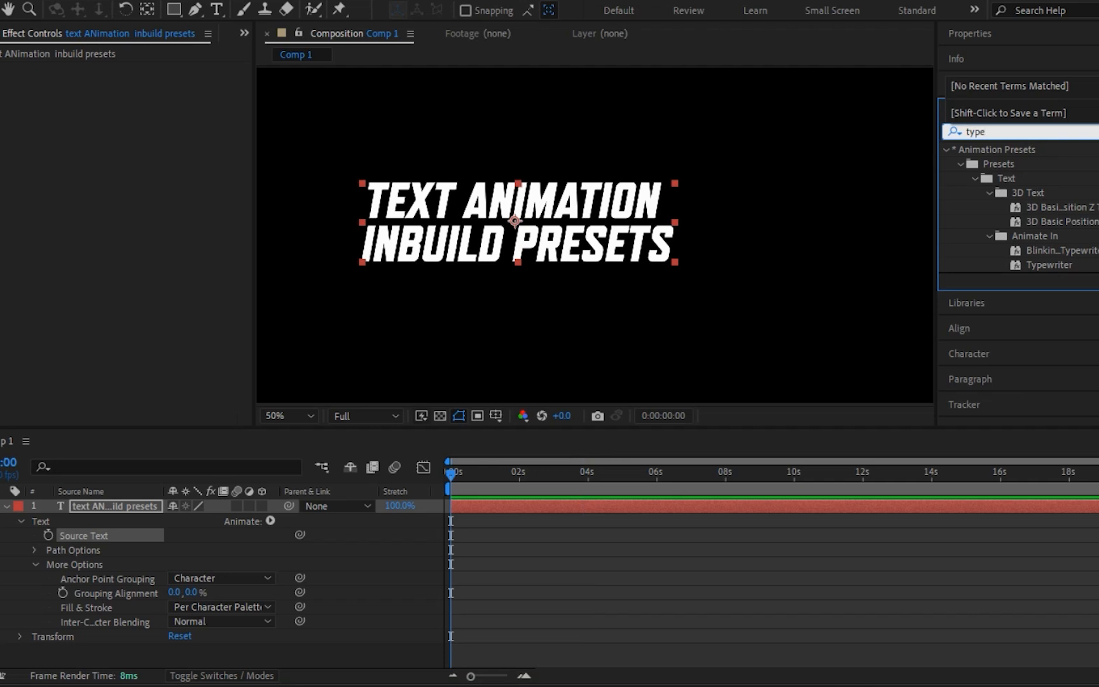
{"action": "left_click_drag", "start_coordinate": [1040, 261], "coordinate": [509, 232]}
{"action": "key", "text": "space"}
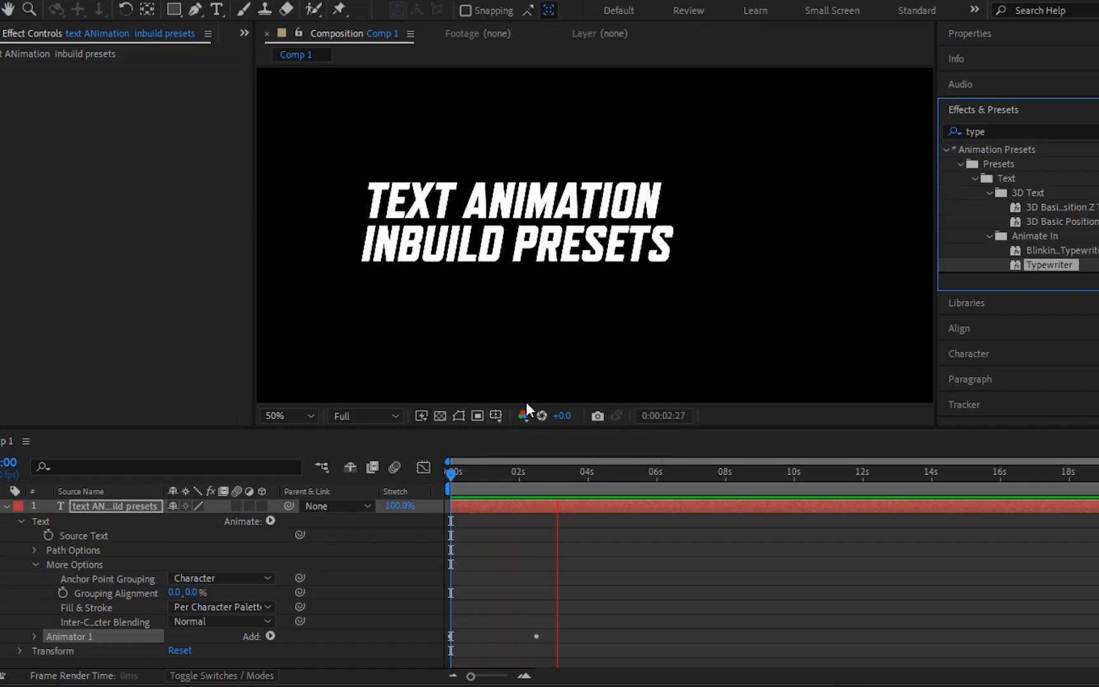
{"action": "key", "text": "space"}
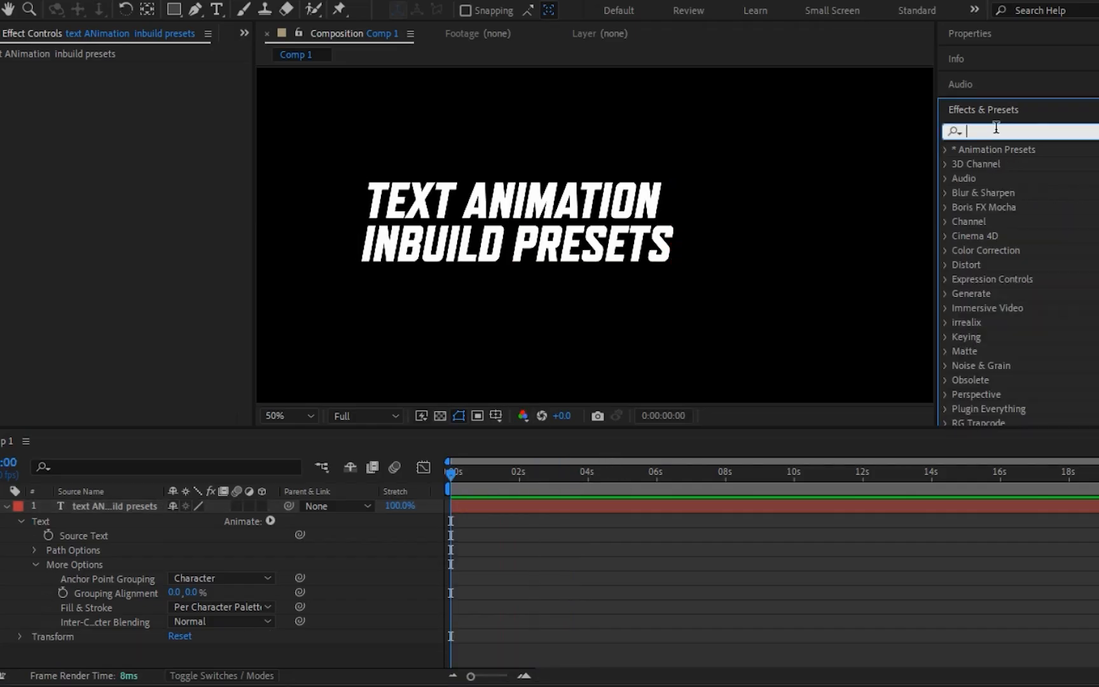
Search the presets for "chill", apply Chill Hue Shift to the text layer at 0:00:00:00 and preview it
{"action": "type", "text": "chi"}
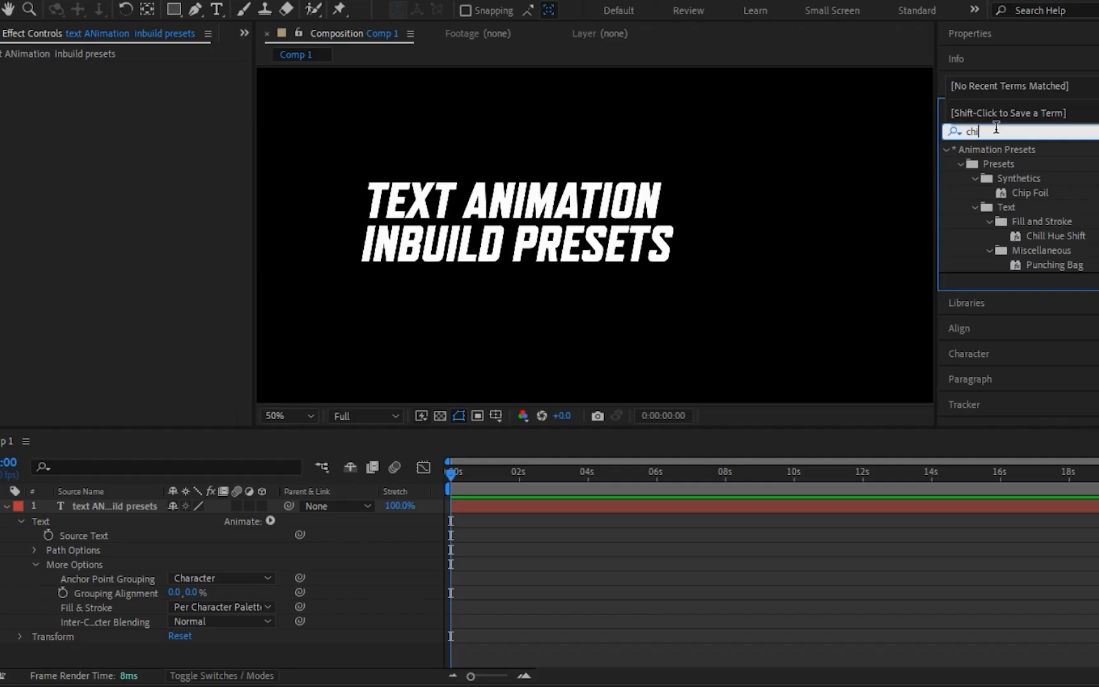
{"action": "type", "text": "ll"}
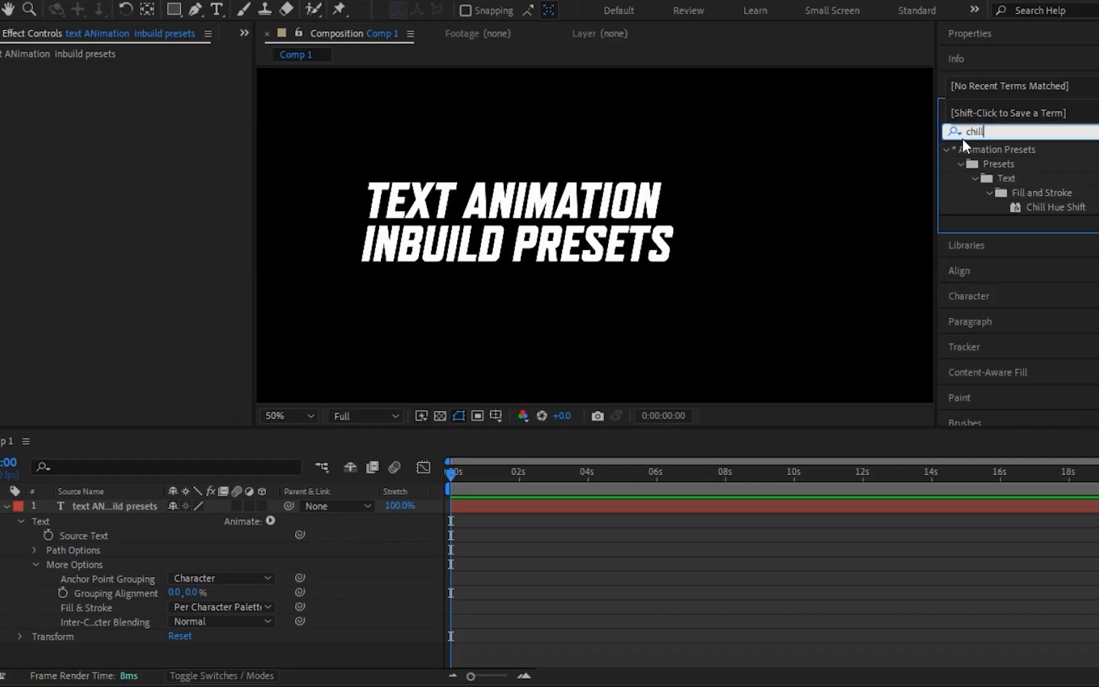
{"action": "left_click_drag", "start_coordinate": [1065, 209], "coordinate": [563, 212]}
{"action": "key", "text": "space"}
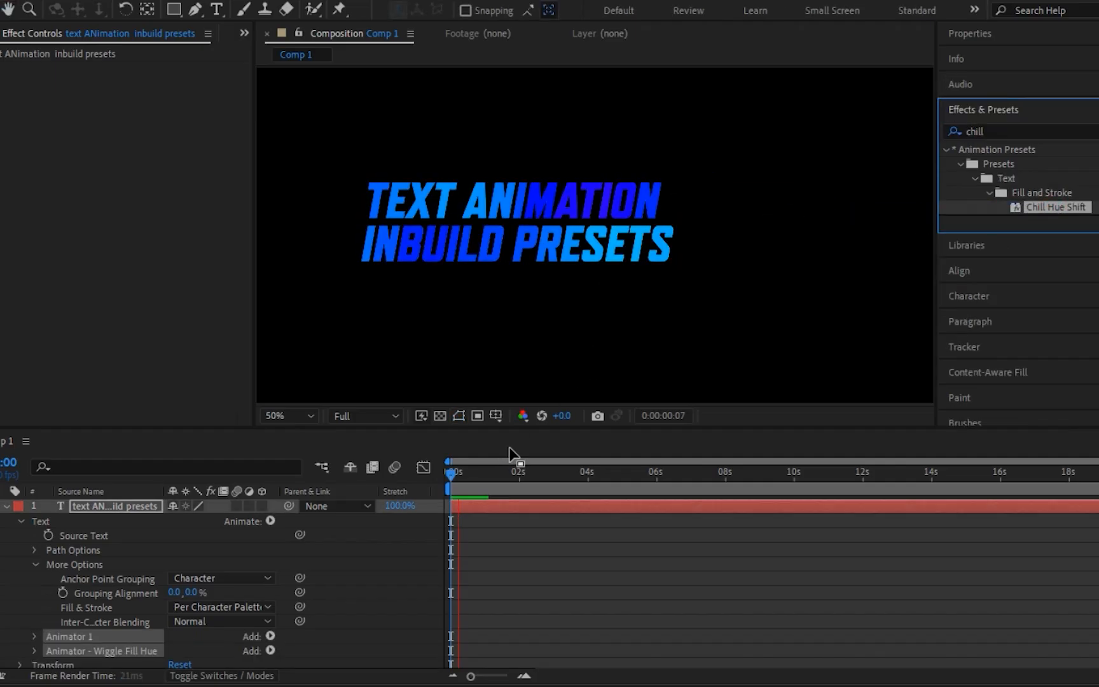
Change the Fill Color of Animator 1 on the text layer to yellow during the Chill Hue Shift preview
{"action": "key", "text": "period"}
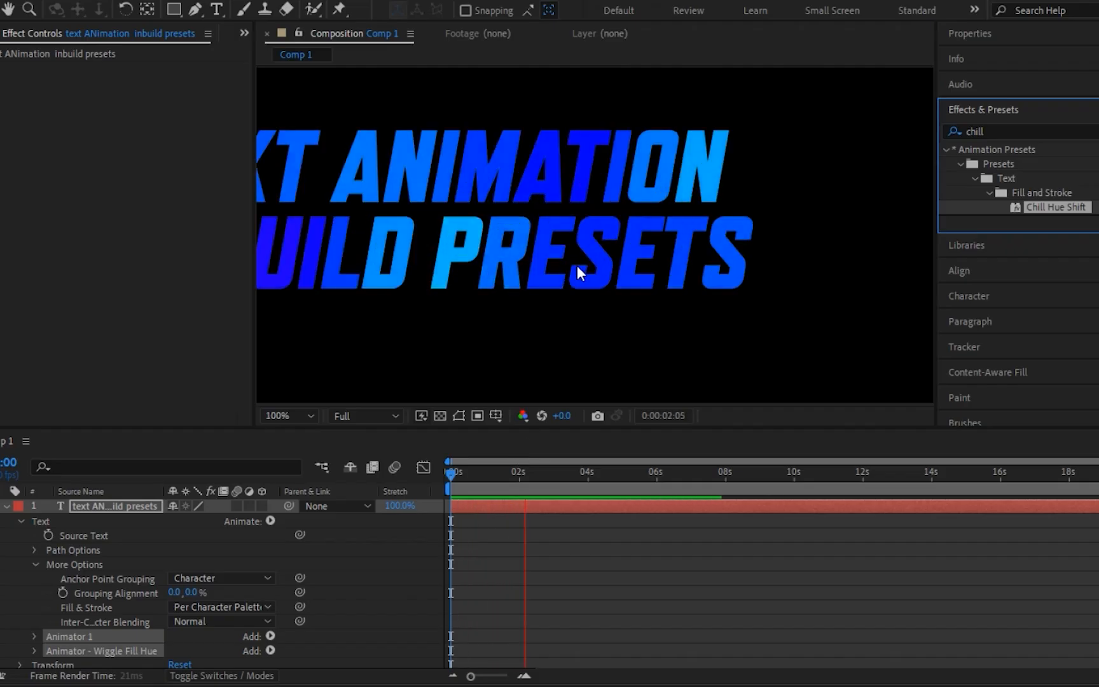
{"action": "left_click_drag", "start_coordinate": [437, 265], "coordinate": [596, 283]}
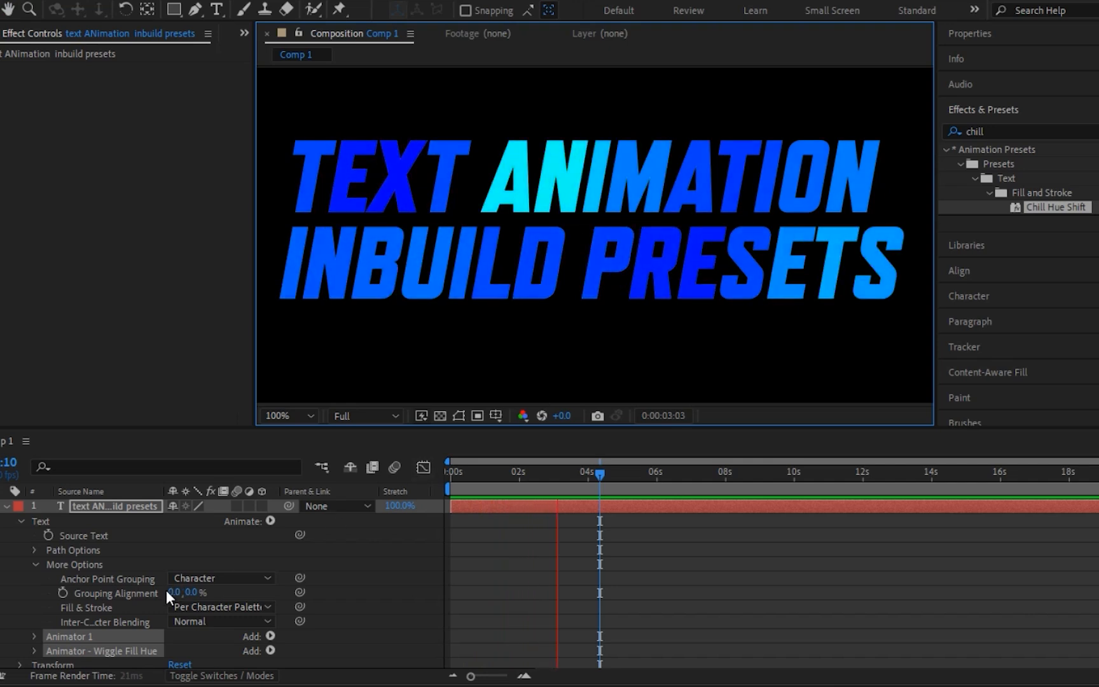
{"action": "left_click", "coordinate": [35, 636]}
{"action": "left_click", "coordinate": [35, 666]}
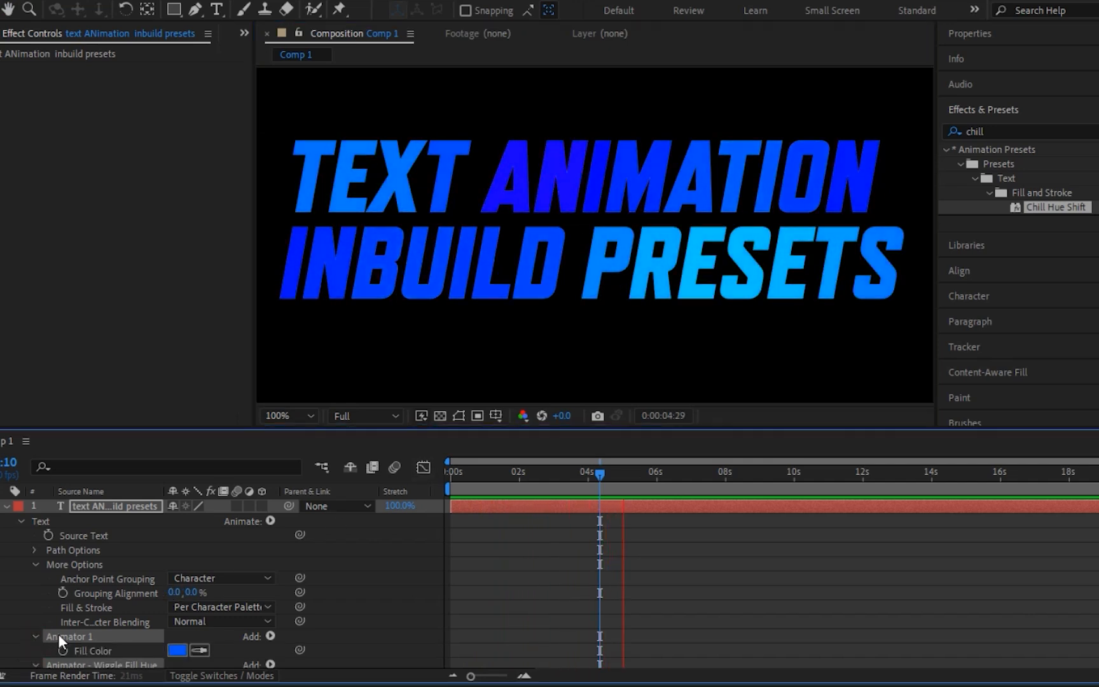
{"action": "scroll", "coordinate": [95, 623], "scroll_direction": "down", "scroll_amount": 1}
{"action": "left_click", "coordinate": [180, 603]}
{"action": "left_click_drag", "start_coordinate": [983, 509], "coordinate": [971, 578]}
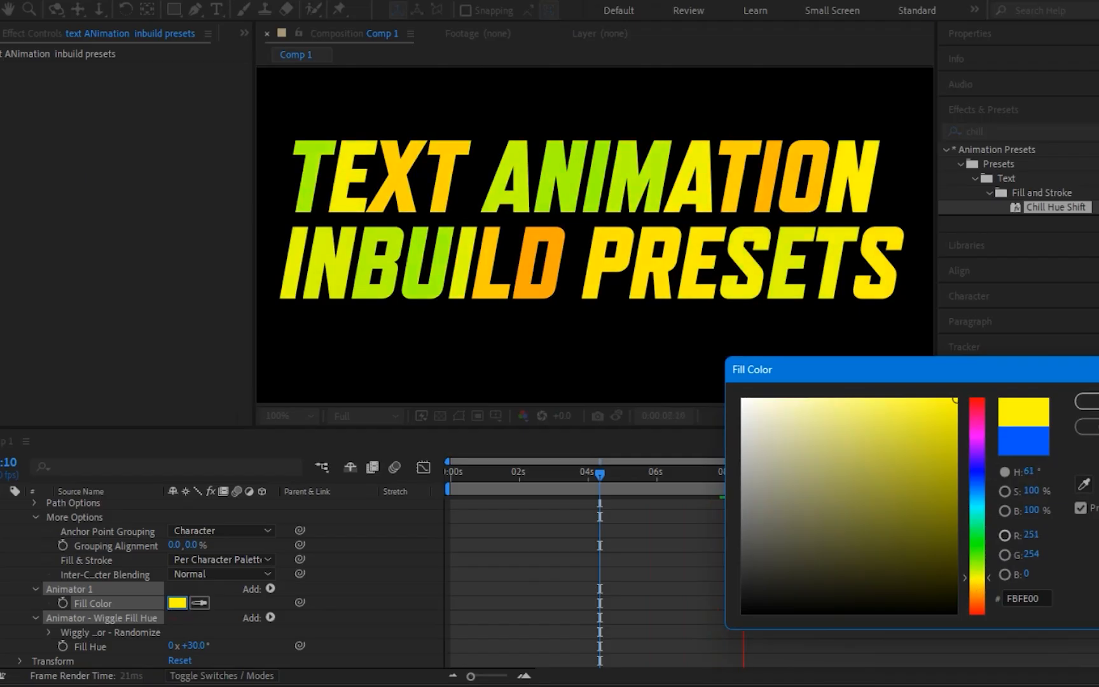
{"action": "left_click", "coordinate": [1088, 401]}
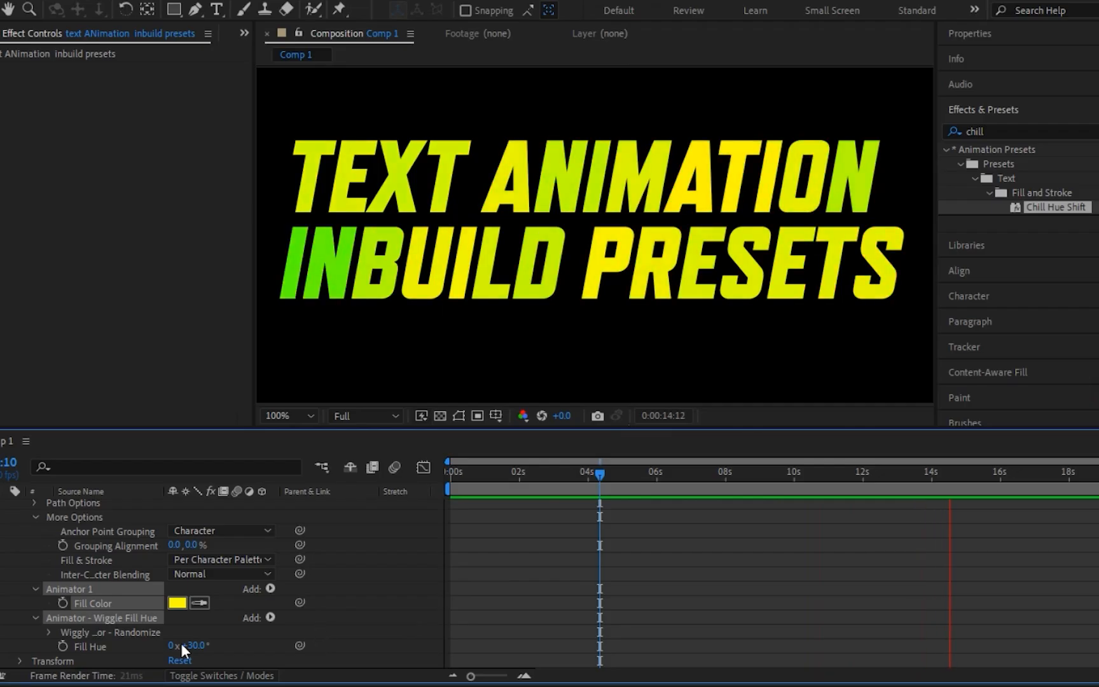
Set the Wiggle Fill Hue animator's wiggly selector to 103 Wiggles/Second and 100% Correlation, and preview the text
{"action": "left_click", "coordinate": [48, 633]}
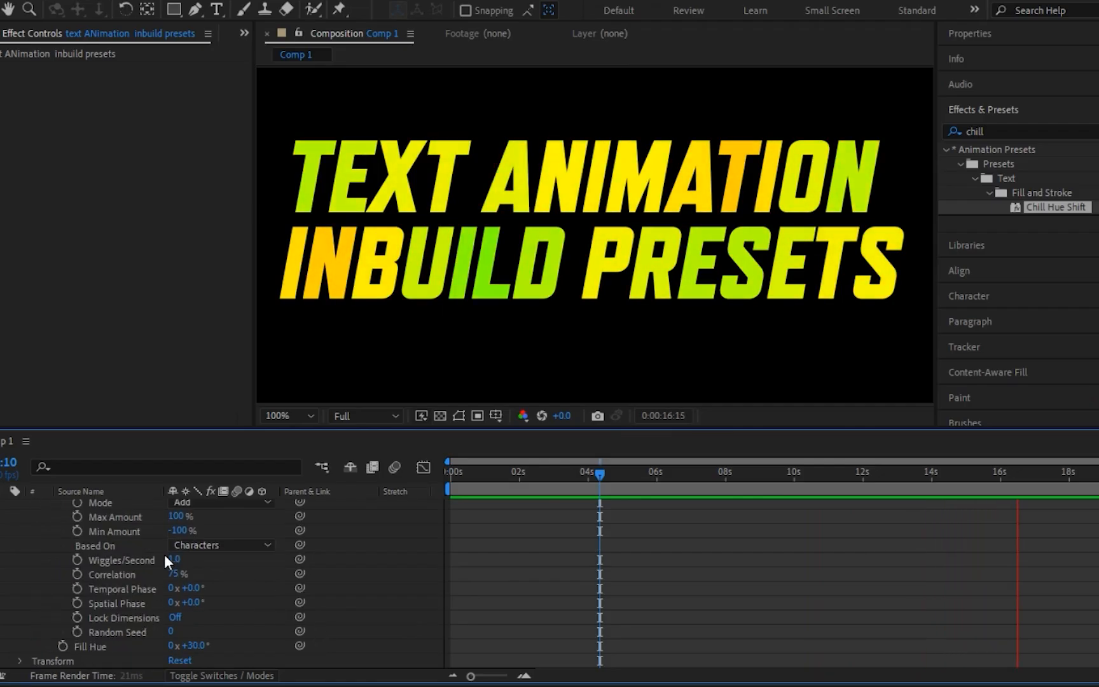
{"action": "left_click_drag", "start_coordinate": [174, 573], "coordinate": [261, 559]}
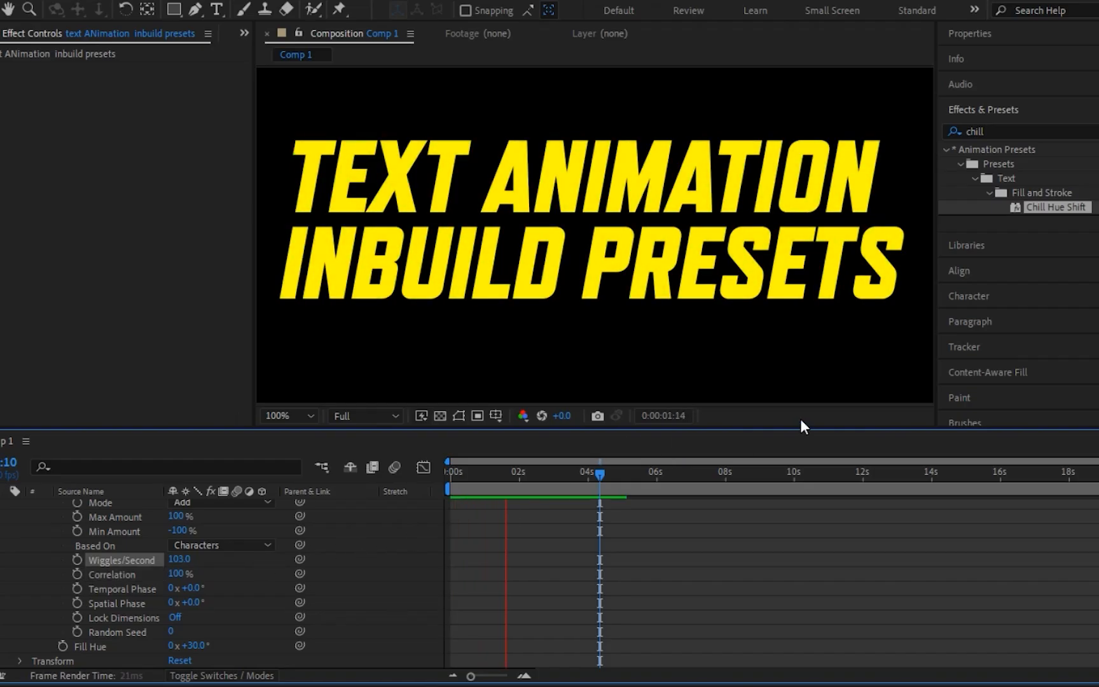
{"action": "key", "text": "comma"}
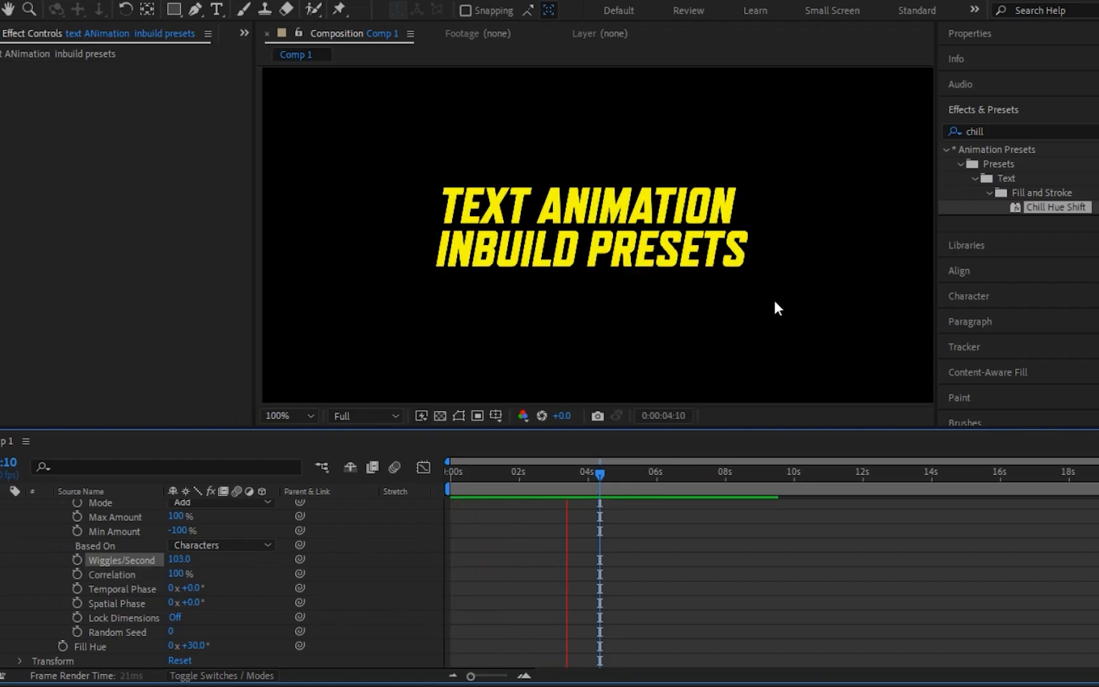
{"action": "key", "text": "period"}
{"action": "key", "text": "space"}
{"action": "scroll", "coordinate": [423, 577], "scroll_direction": "up", "scroll_amount": 6}
Replace the preset search term with "cycl"
{"action": "left_click", "coordinate": [994, 130]}
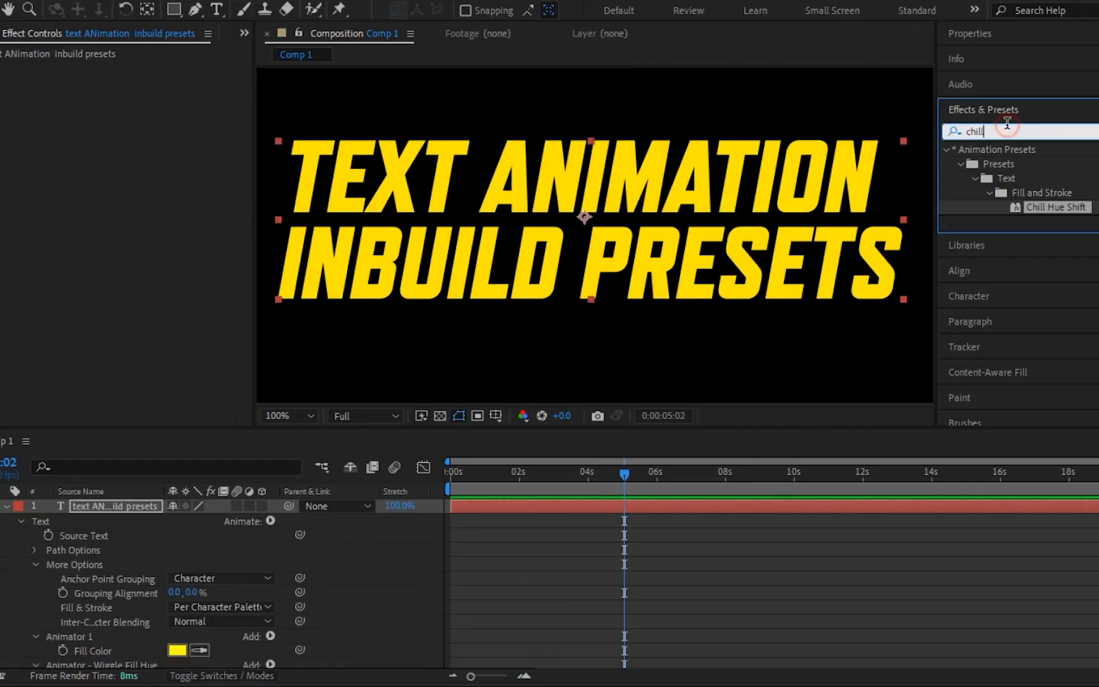
{"action": "left_click_drag", "start_coordinate": [987, 130], "coordinate": [936, 129]}
{"action": "key", "text": "BackSpace"}
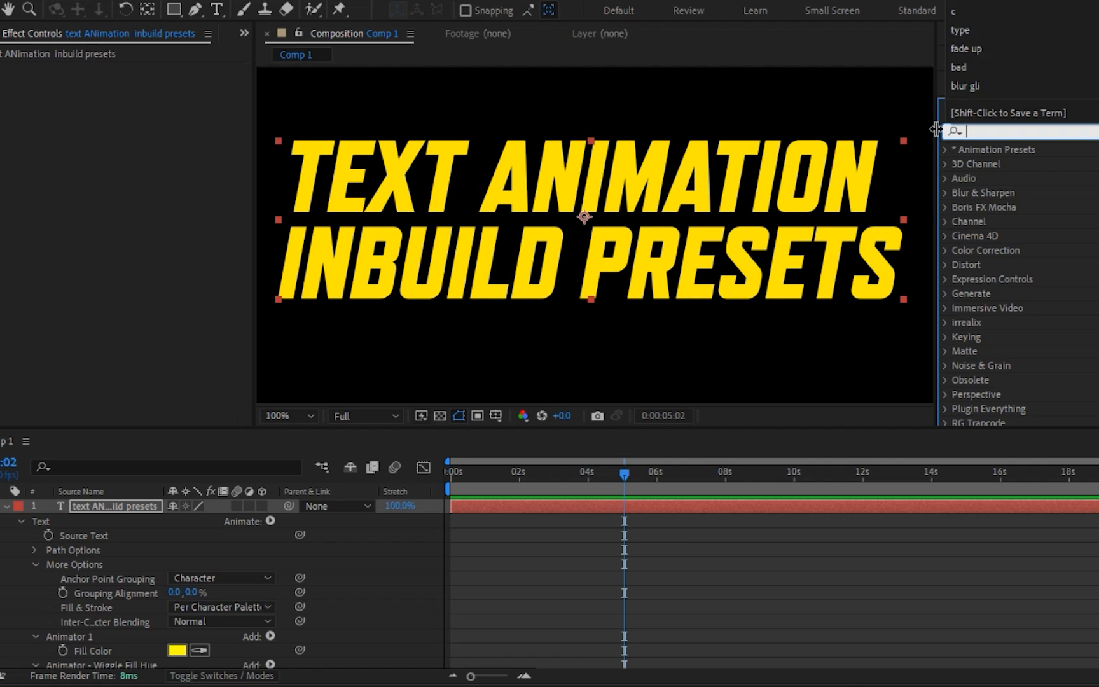
{"action": "type", "text": "cycl"}
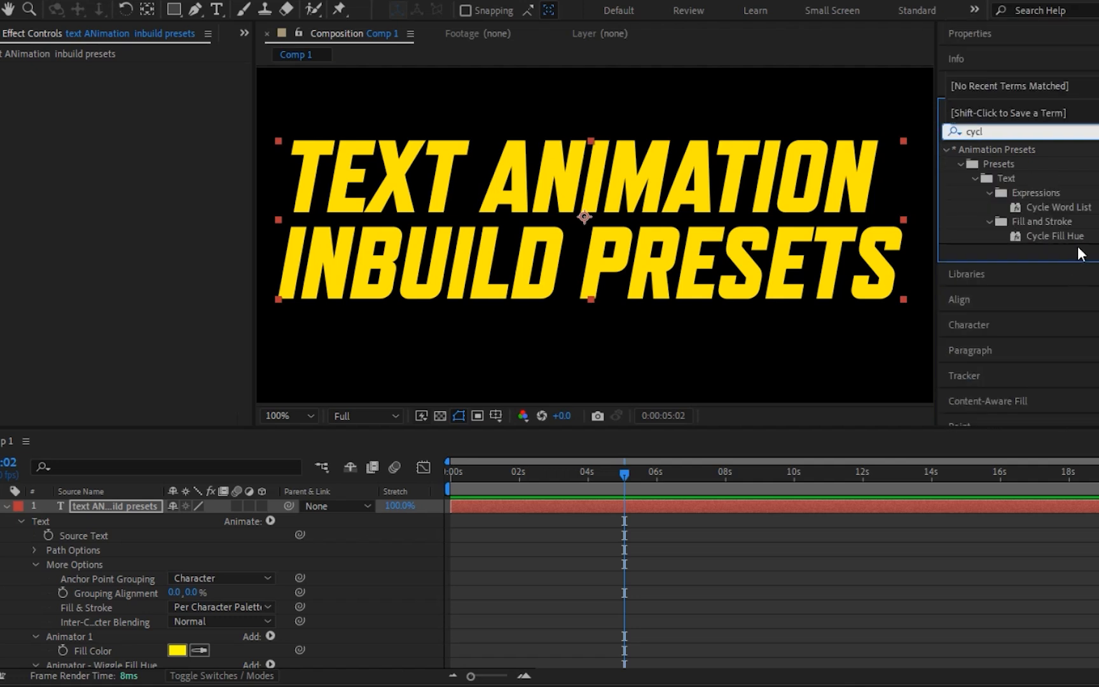
Undo the wiggle and fill color changes and Chill Hue Shift on the text layer
{"action": "left_click", "coordinate": [734, 516]}
{"action": "left_click", "coordinate": [734, 505]}
{"action": "key", "text": "space"}
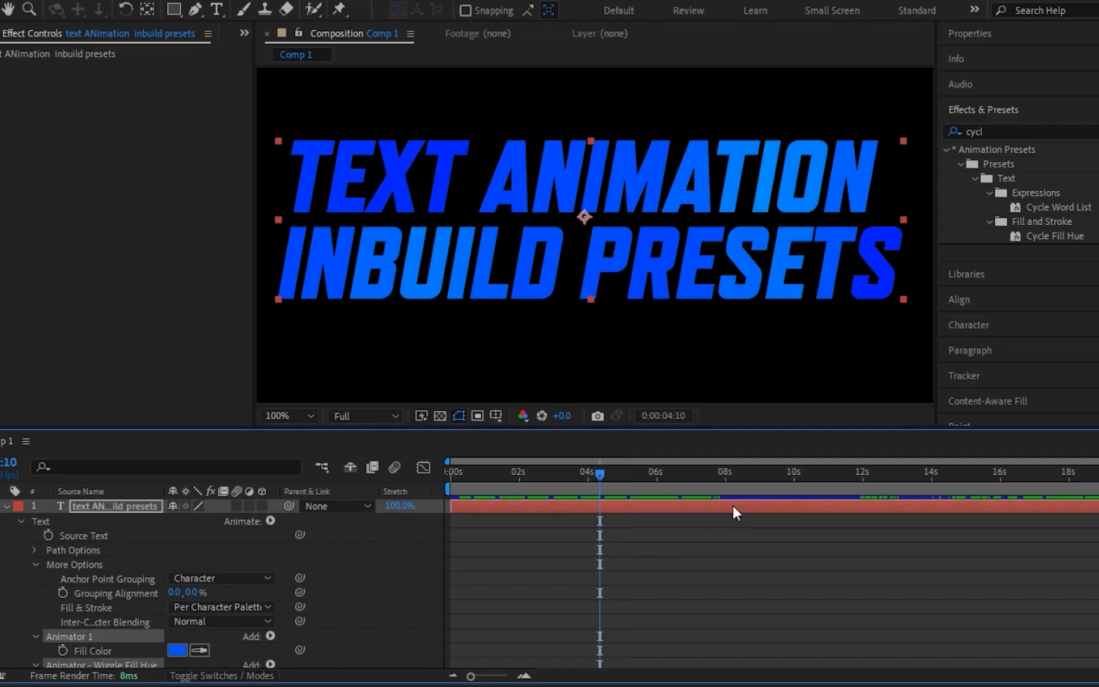
{"action": "key", "text": "ctrl+z"}
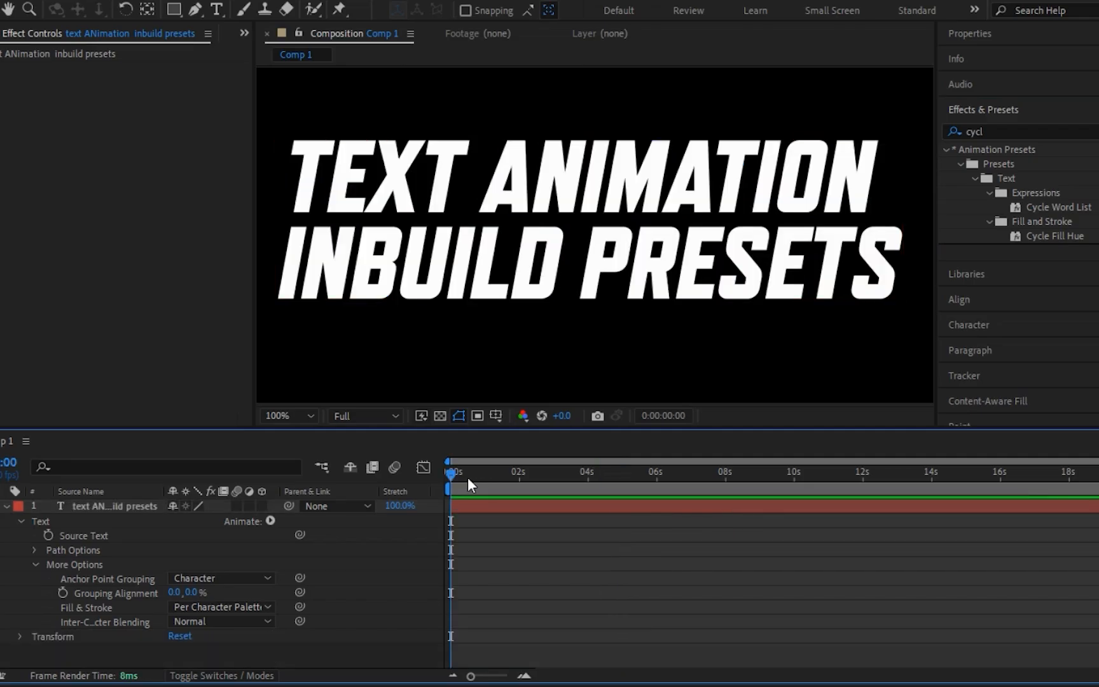
Apply Cycle Fill Hue to the text layer at 0:00:00:00, preview it and expand its Animator 1 and Animator 2 properties
{"action": "left_click_drag", "start_coordinate": [1052, 236], "coordinate": [622, 249]}
{"action": "key", "text": "space"}
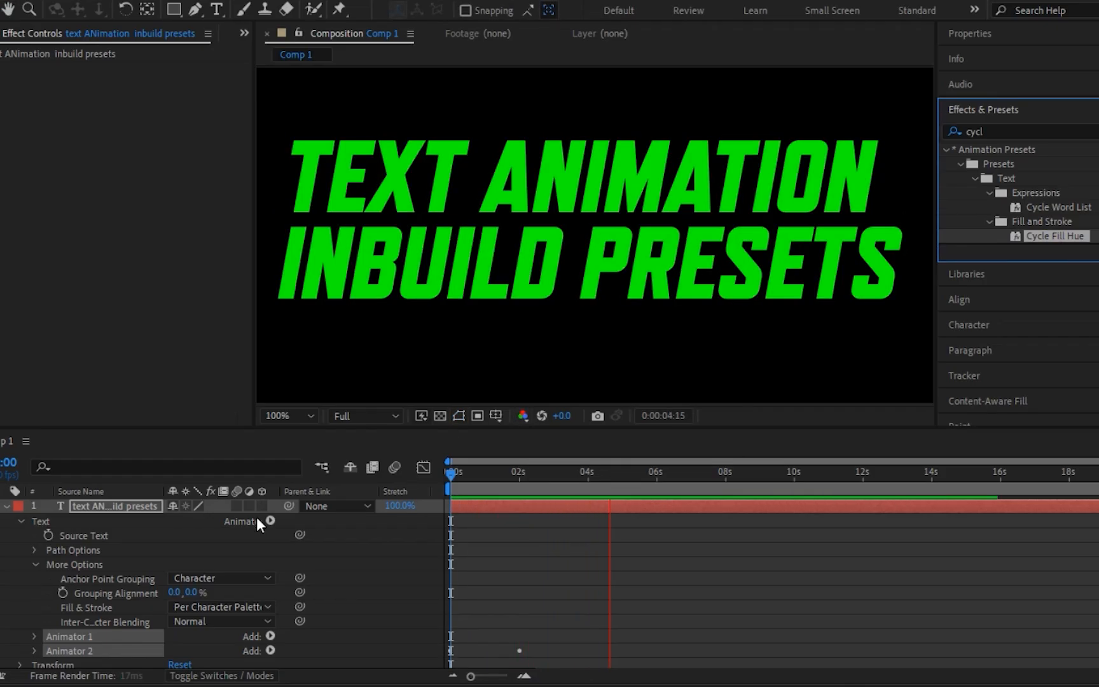
{"action": "left_click", "coordinate": [34, 636]}
{"action": "scroll", "coordinate": [76, 623], "scroll_direction": "down", "scroll_amount": 1}
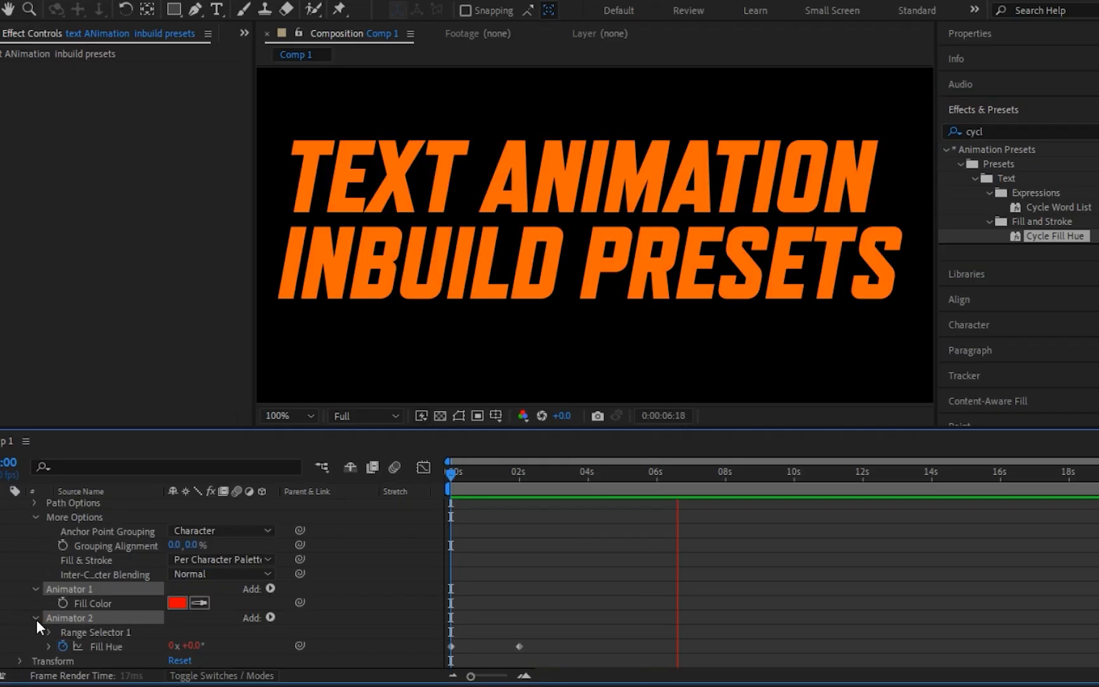
{"action": "left_click", "coordinate": [37, 619]}
{"action": "left_click", "coordinate": [36, 630]}
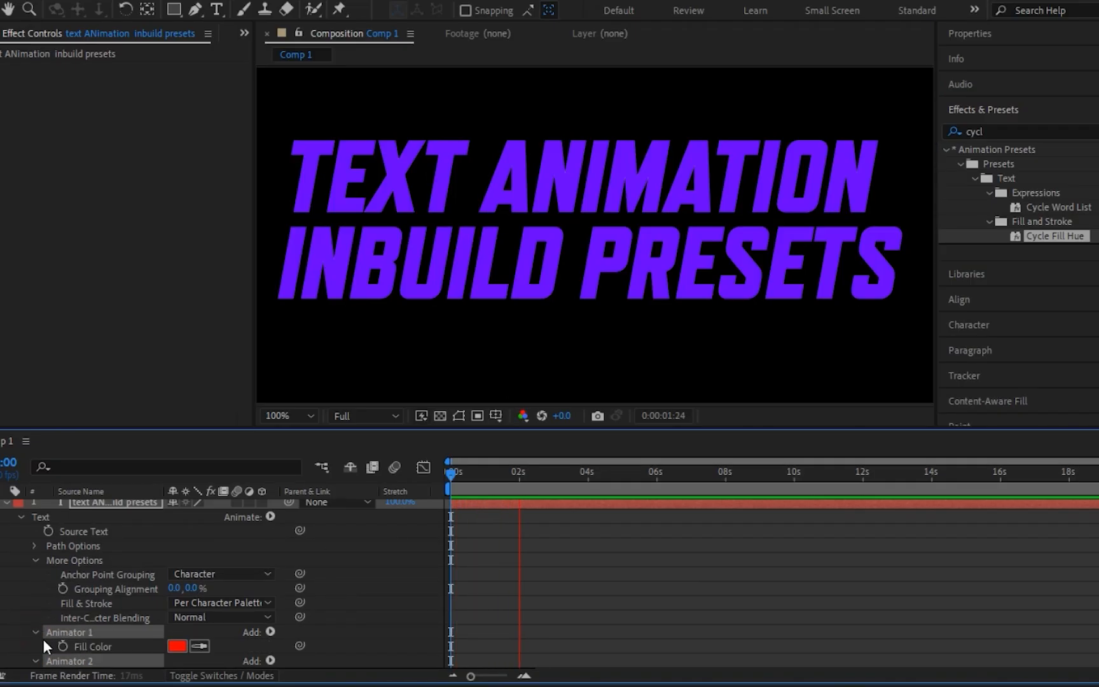
{"action": "scroll", "coordinate": [64, 637], "scroll_direction": "down", "scroll_amount": 1}
{"action": "left_click", "coordinate": [35, 617]}
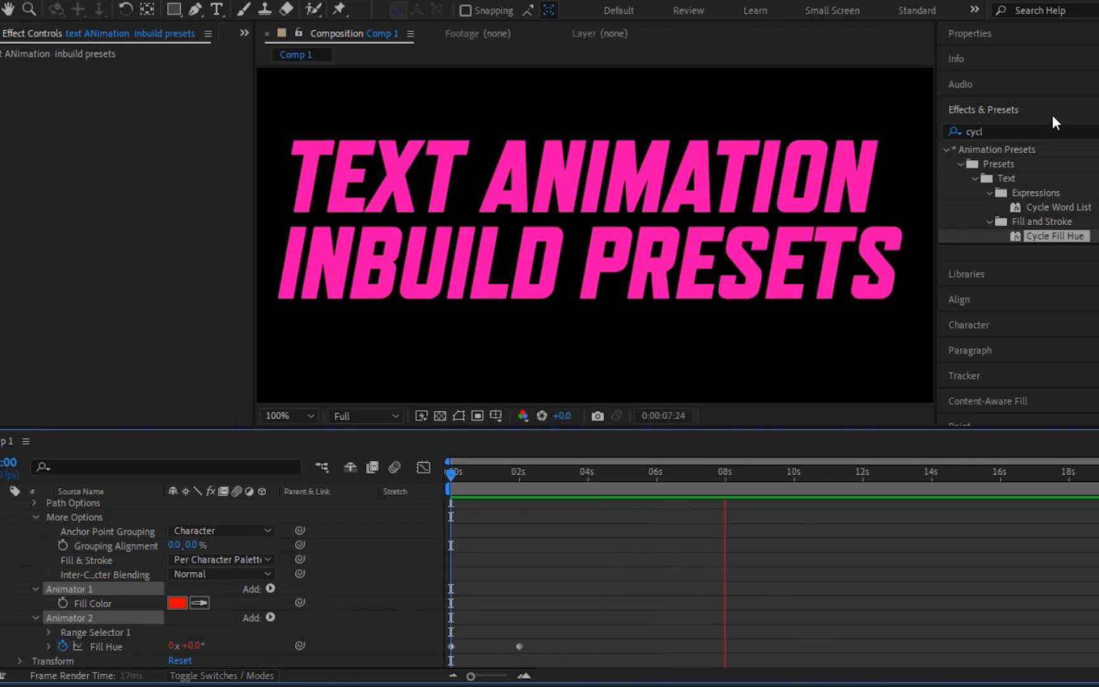
Undo Cycle Fill Hue and search the presets for "fly in by"
{"action": "key", "text": "ctrl+z"}
{"action": "left_click", "coordinate": [968, 131]}
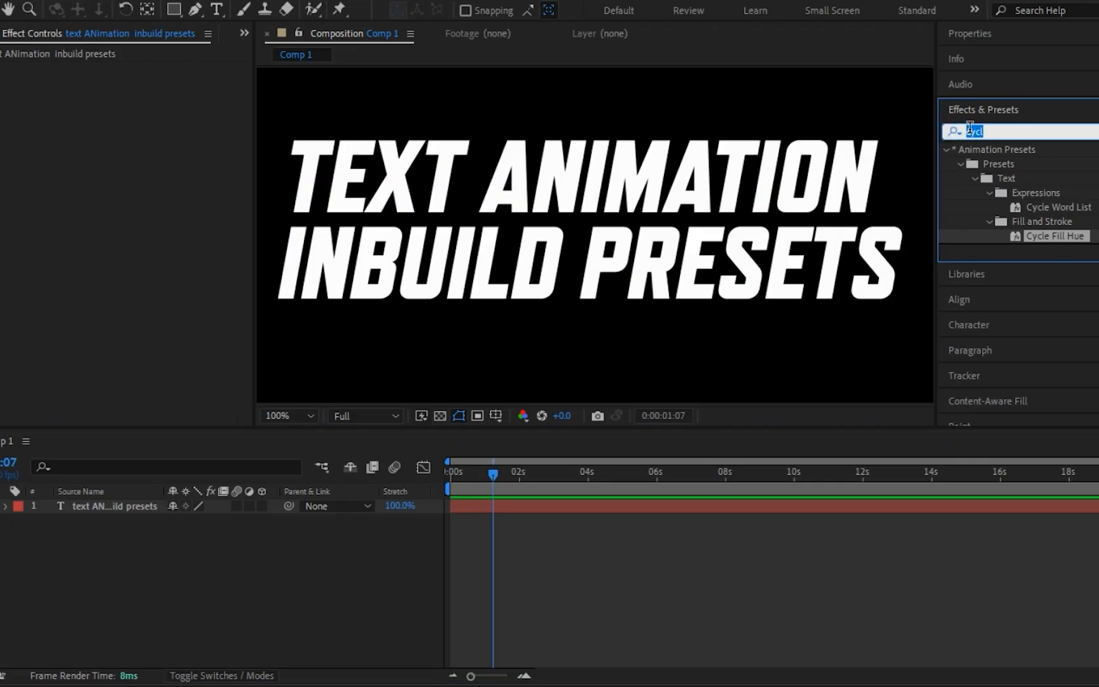
{"action": "key", "text": "BackSpace"}
{"action": "left_click", "coordinate": [970, 129]}
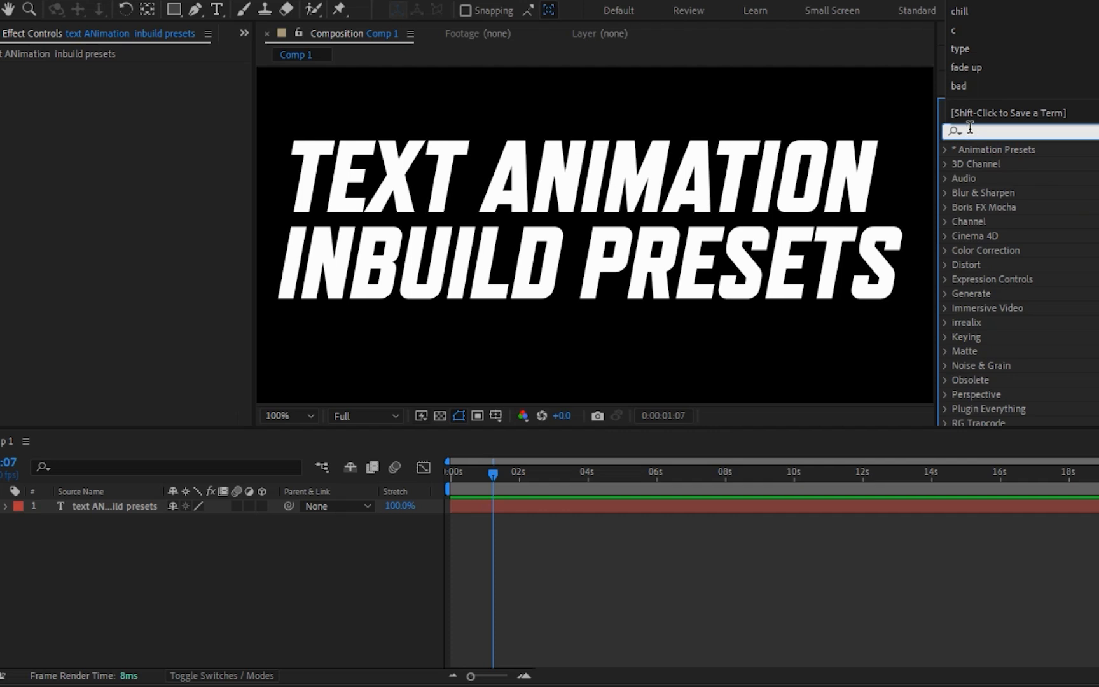
{"action": "type", "text": "fl"}
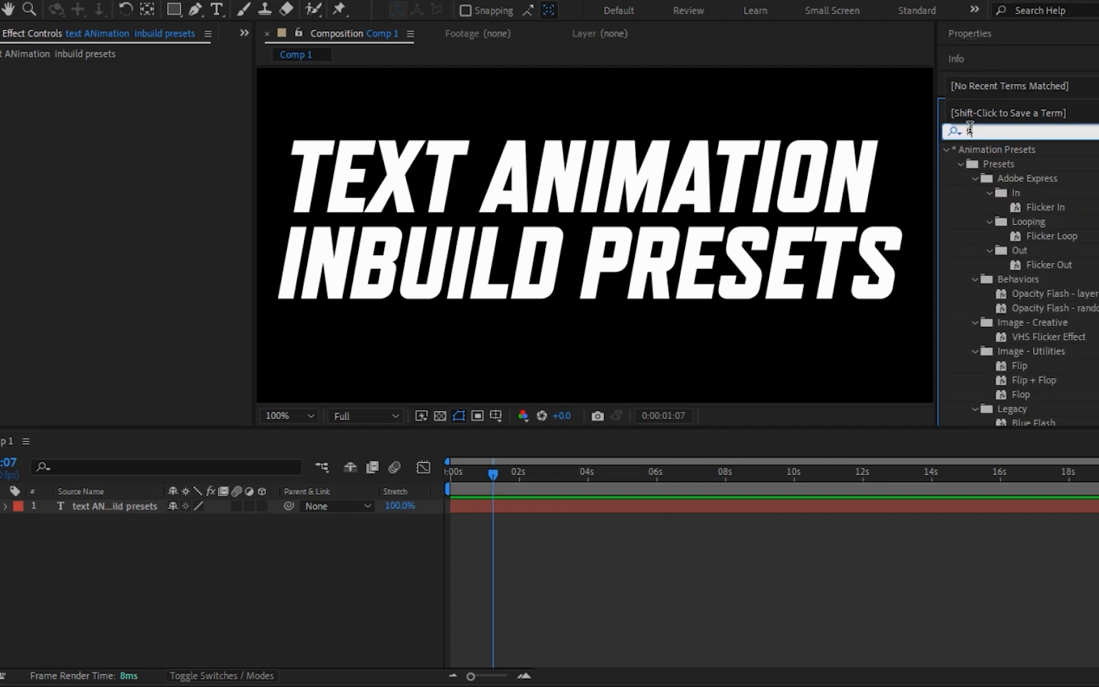
{"action": "type", "text": "y"}
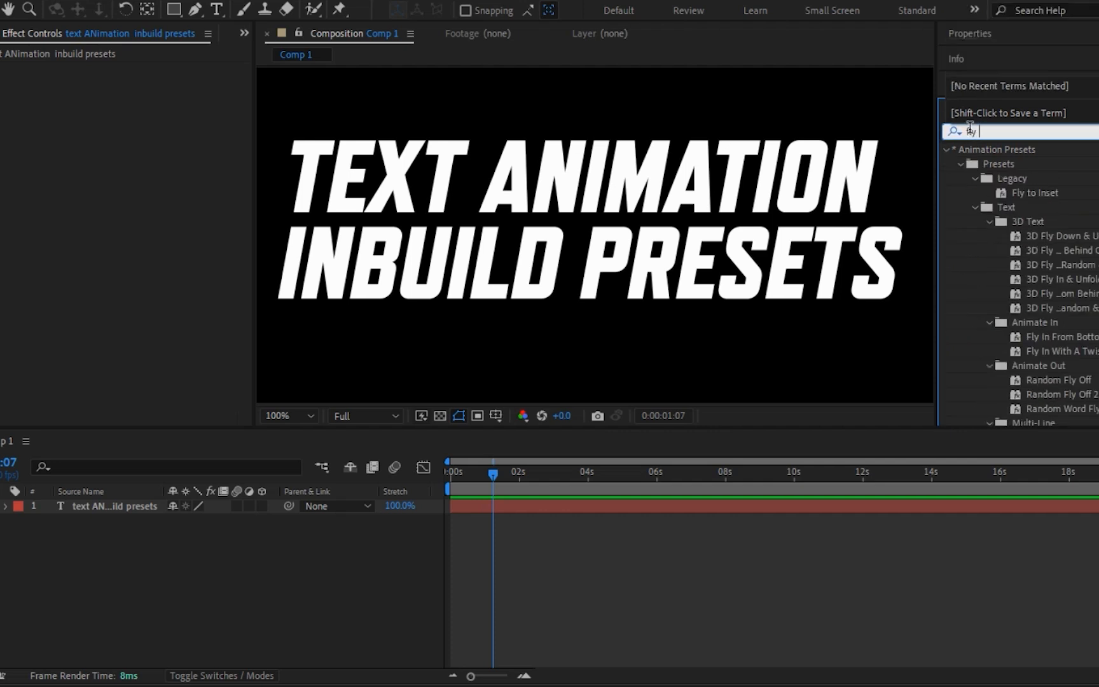
{"action": "type", "text": " in by"}
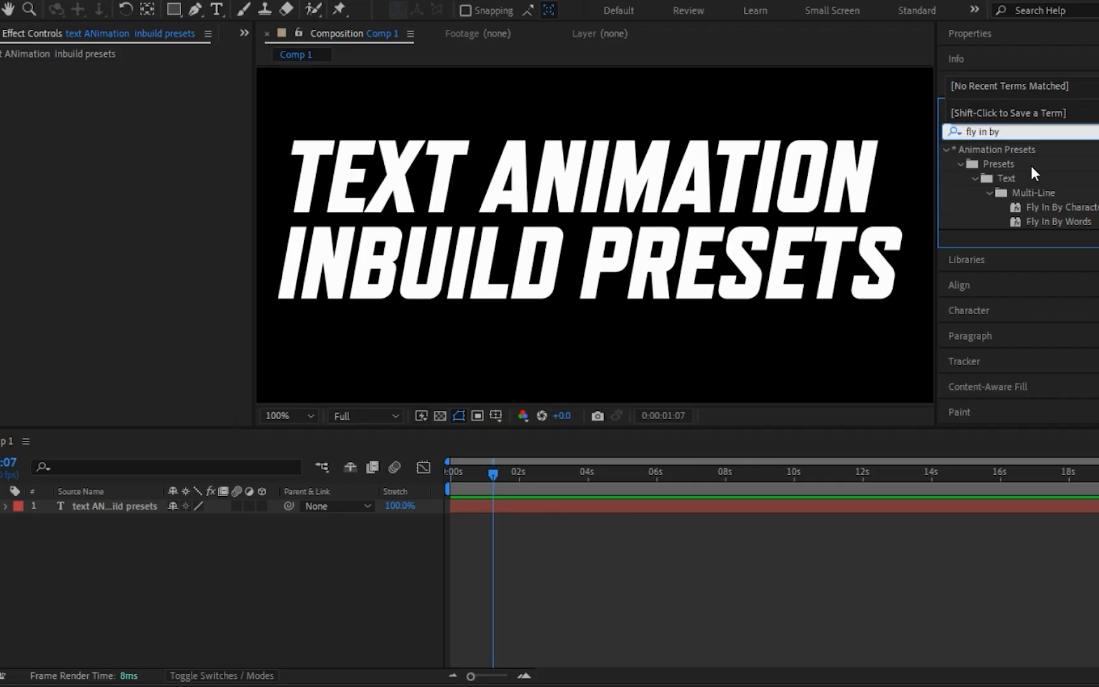
Apply Fly In By Words to the text layer at 0:00:01:07, move the work area start near the playhead and preview the animation
{"action": "left_click", "coordinate": [1050, 222]}
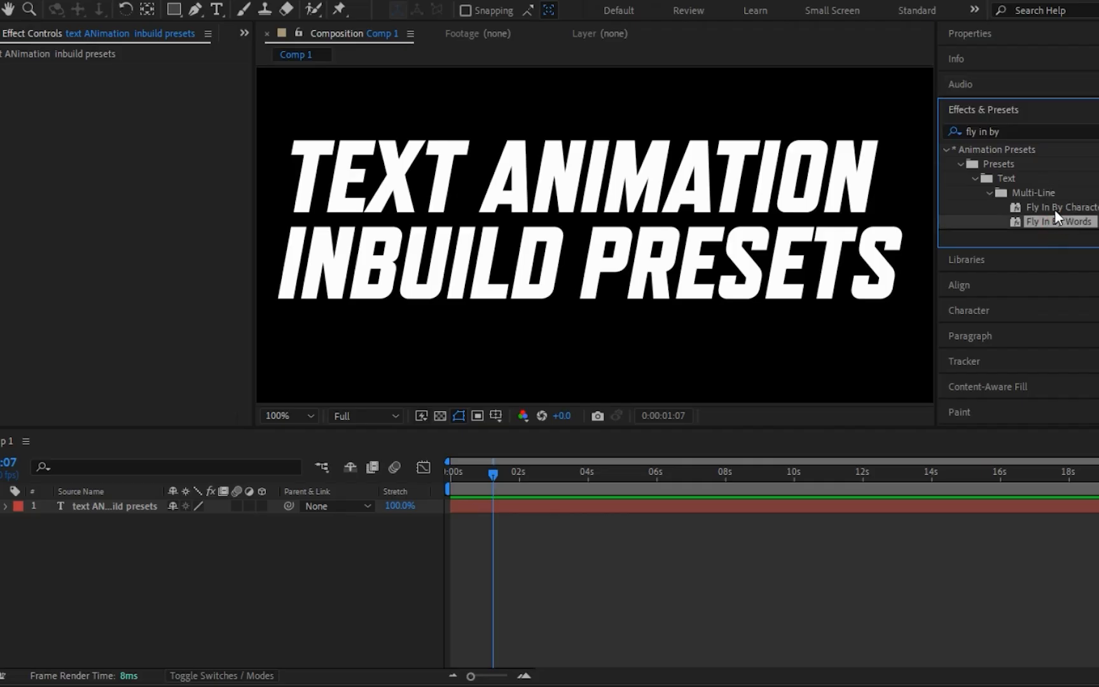
{"action": "left_click", "coordinate": [1071, 211]}
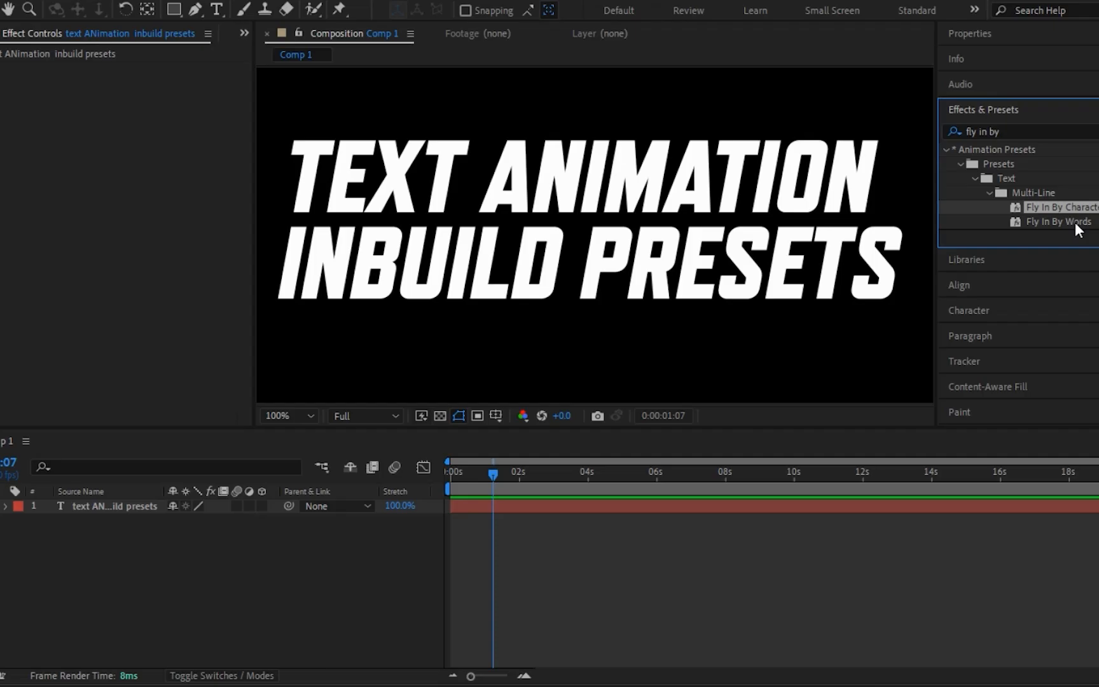
{"action": "left_click_drag", "start_coordinate": [1077, 223], "coordinate": [750, 211]}
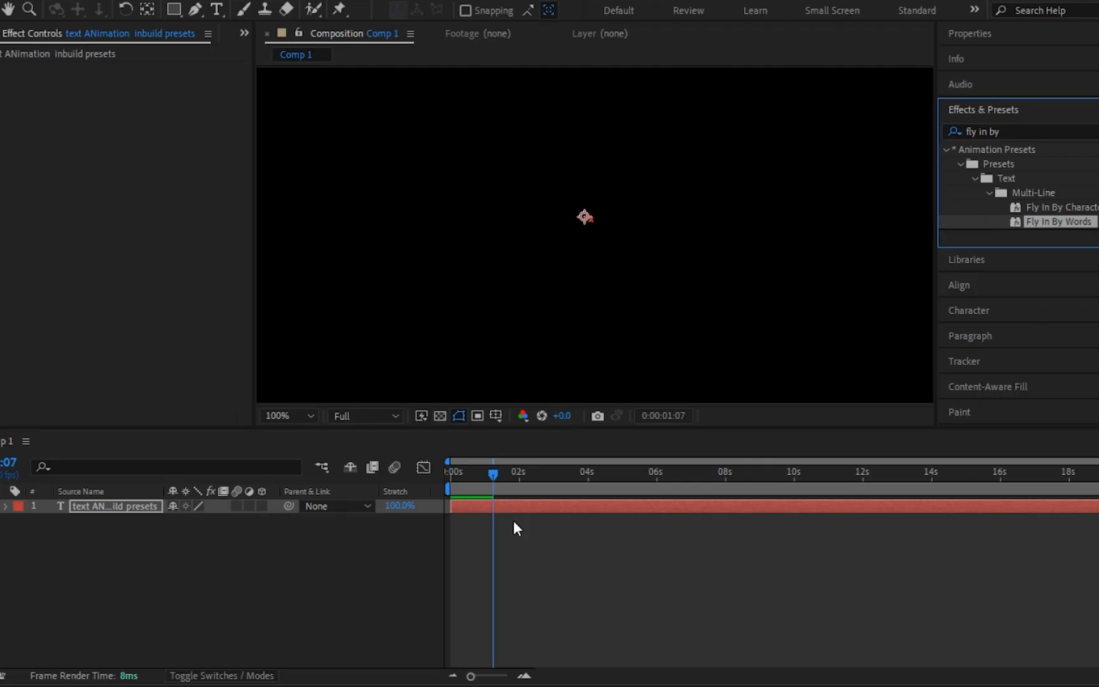
{"action": "mouse_move", "coordinate": [491, 480]}
{"action": "left_mouse_down"}
{"action": "mouse_move", "coordinate": [430, 464]}
{"action": "mouse_move", "coordinate": [533, 487]}
{"action": "mouse_move", "coordinate": [483, 486]}
{"action": "mouse_move", "coordinate": [494, 484]}
{"action": "left_mouse_up"}
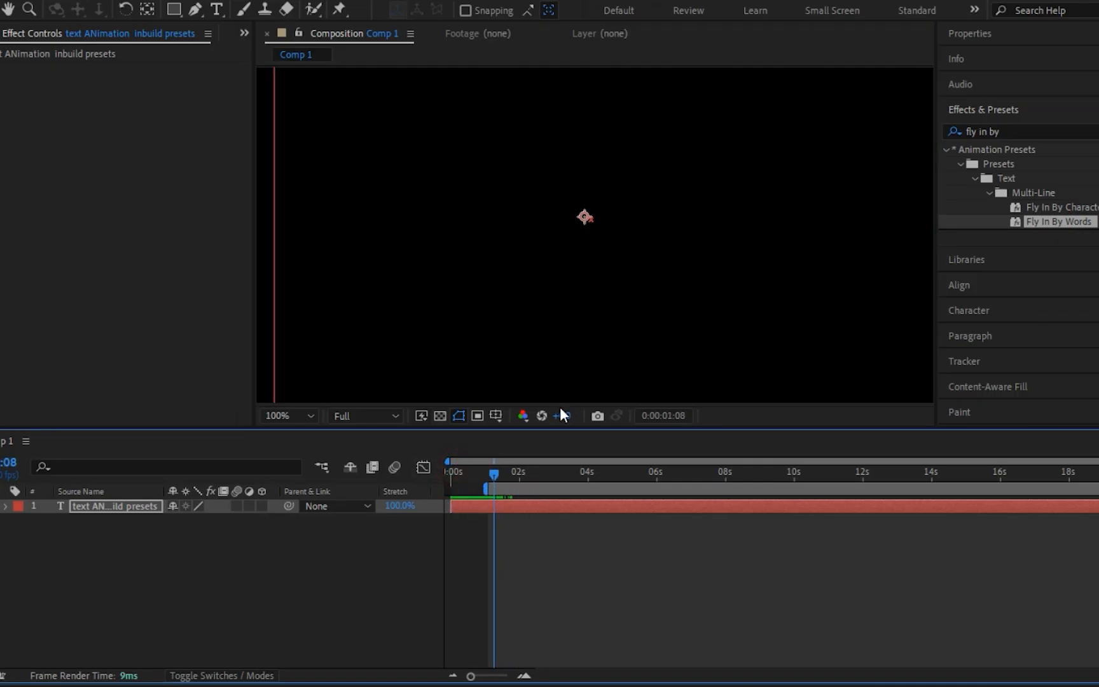
{"action": "scroll", "coordinate": [576, 321], "scroll_direction": "down", "scroll_amount": 4}
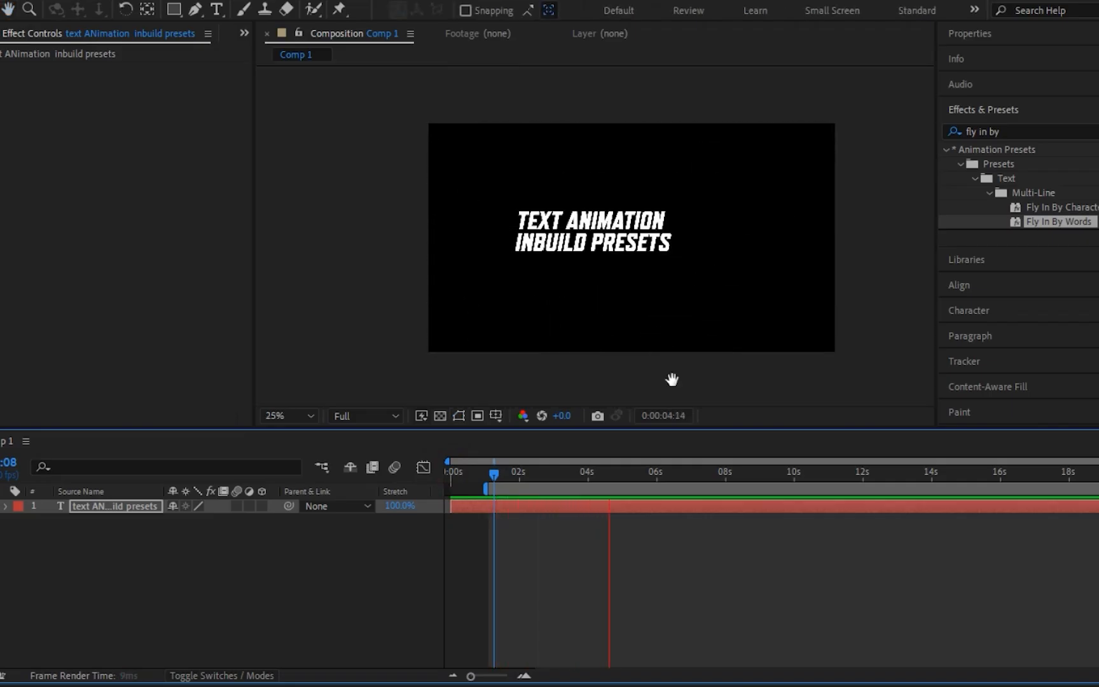
Expand the text layer's properties and review the Fly In By Words animation by scrubbing and replaying it
{"action": "left_click", "coordinate": [613, 474]}
{"action": "left_click_drag", "start_coordinate": [616, 475], "coordinate": [553, 476]}
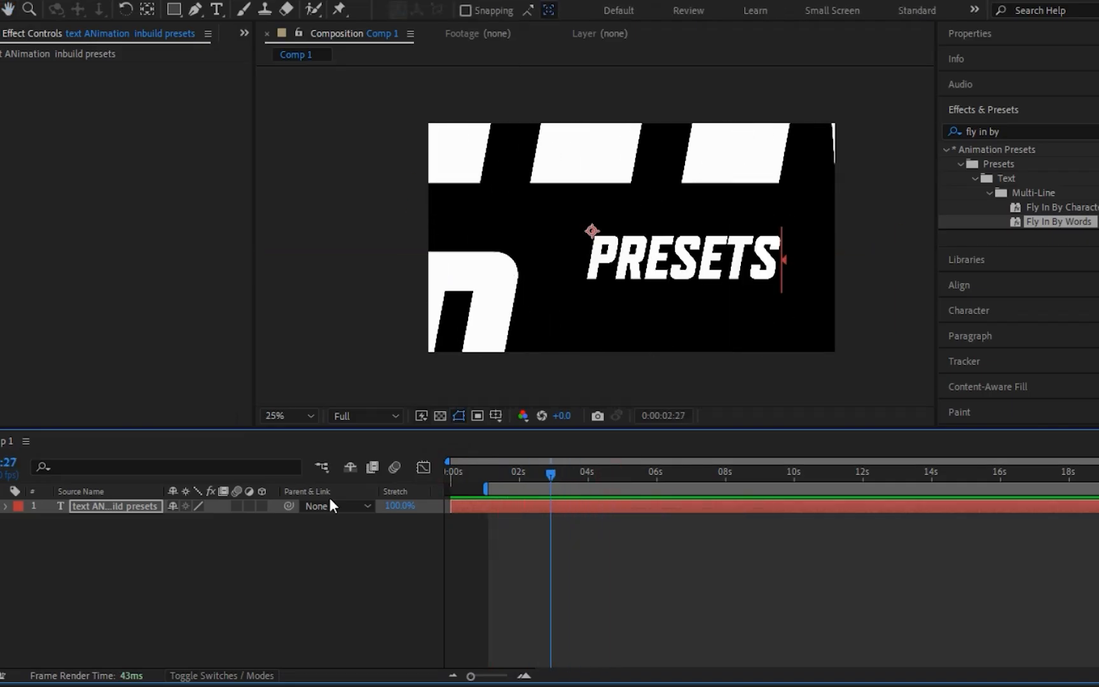
{"action": "left_click", "coordinate": [4, 506]}
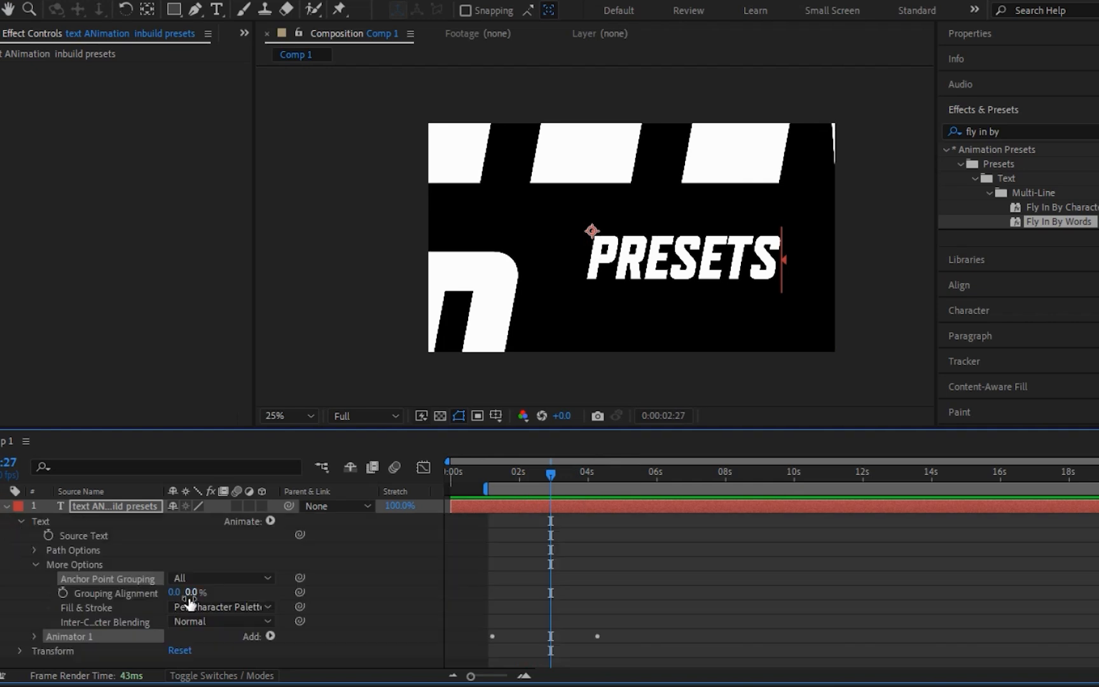
{"action": "left_click_drag", "start_coordinate": [559, 474], "coordinate": [493, 505]}
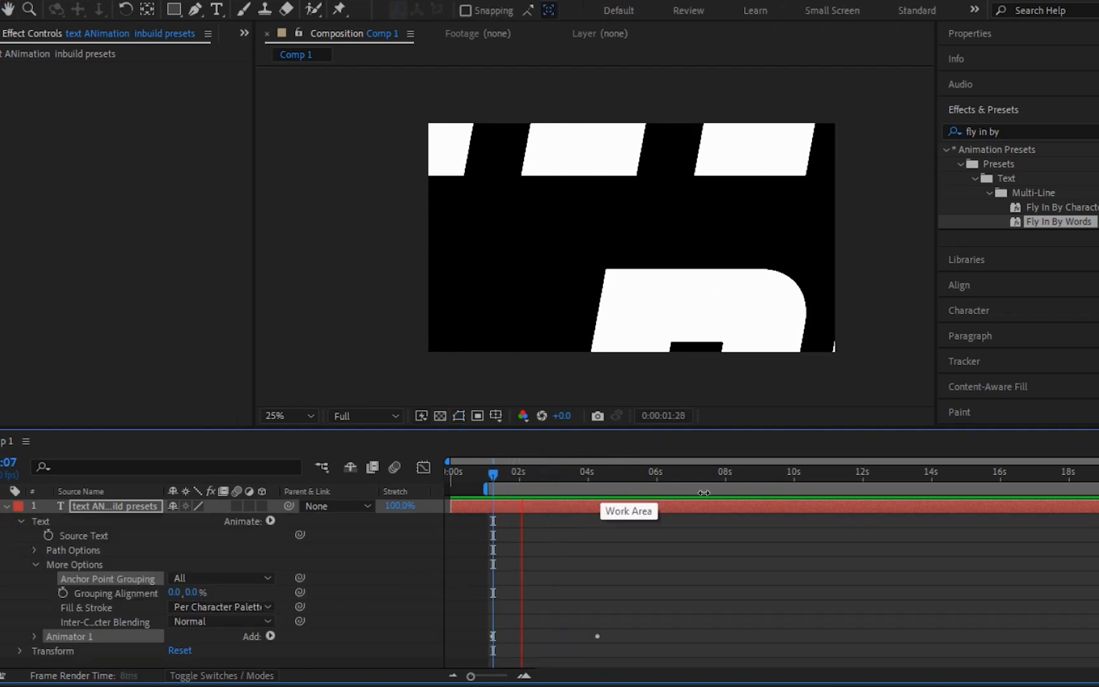
{"action": "left_click", "coordinate": [621, 474]}
{"action": "left_click_drag", "start_coordinate": [636, 472], "coordinate": [595, 535]}
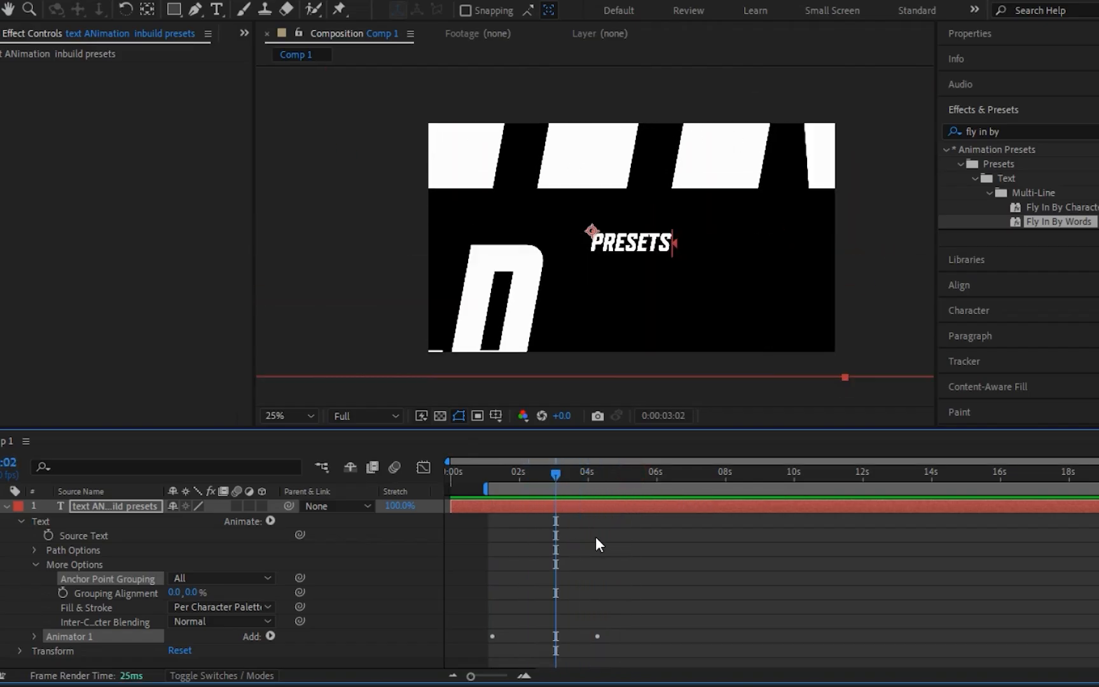
Undo Fly In By Words and the work area change, apply Fly In By Characters to the text layer at 0:00:01:07 and preview it
{"action": "key", "text": "Home"}
{"action": "key", "text": "b"}
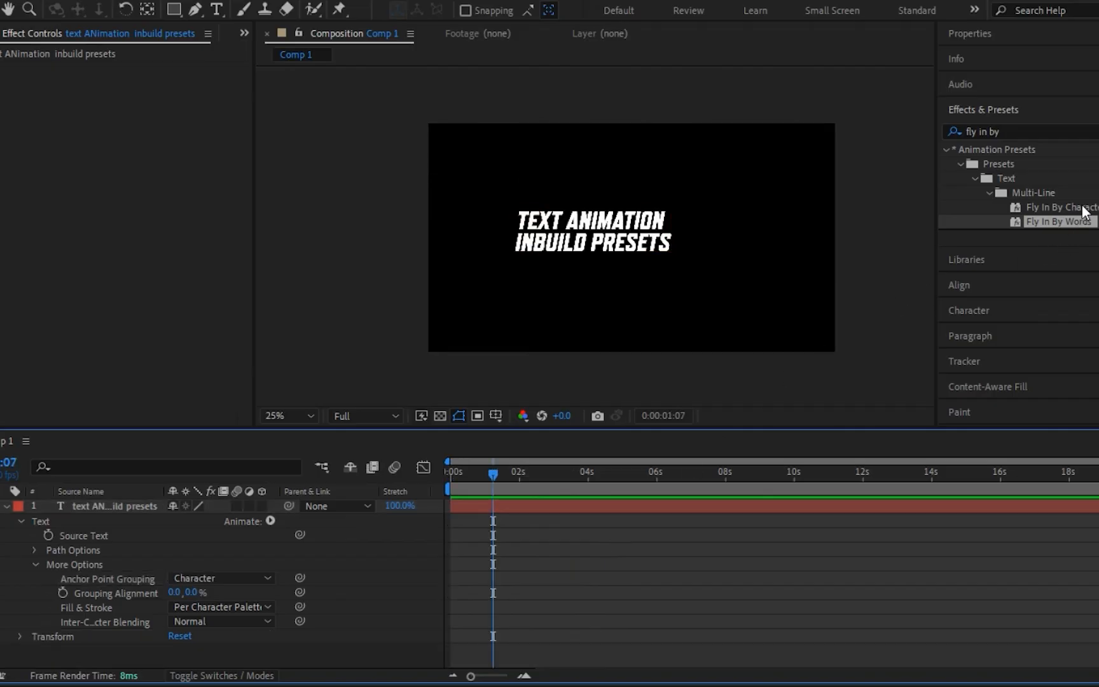
{"action": "double_click", "coordinate": [1085, 210]}
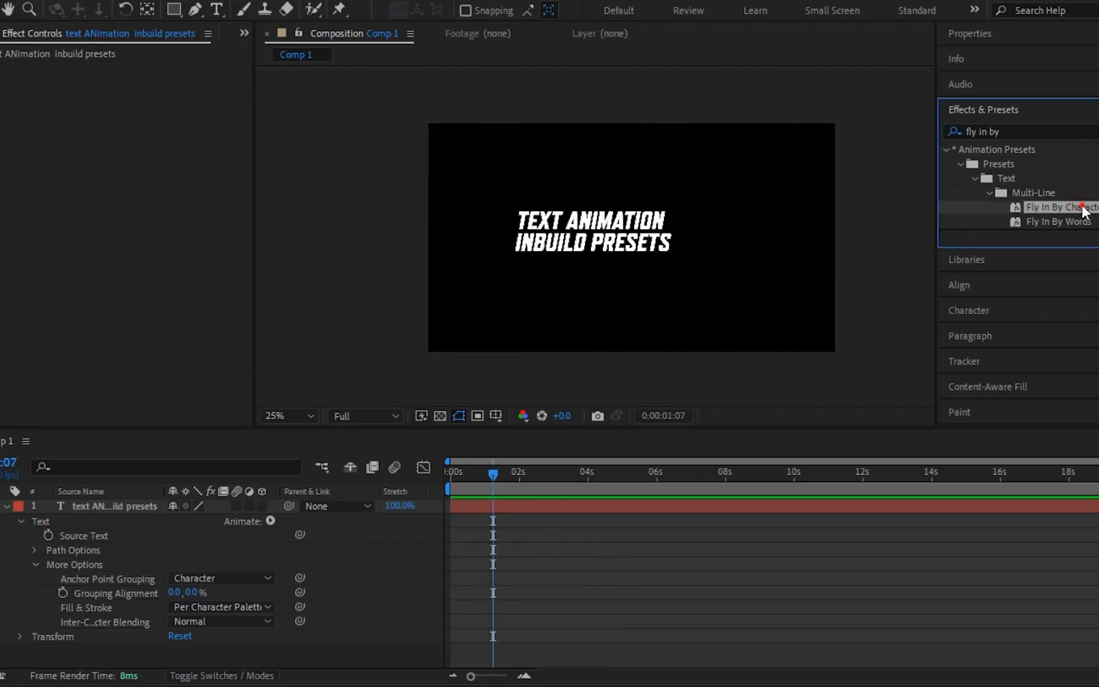
{"action": "left_click_drag", "start_coordinate": [1079, 215], "coordinate": [601, 523]}
{"action": "key", "text": "space"}
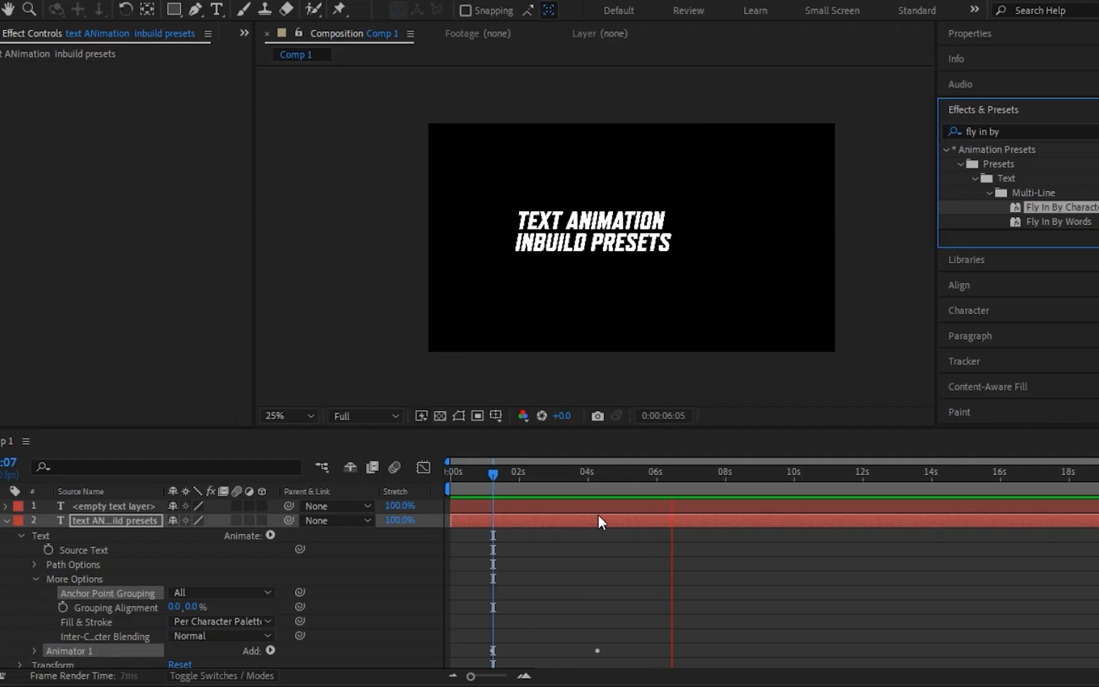
Search the presets for "eva" and undo the Fly In By Characters animation on the text layer
{"action": "triple_click", "coordinate": [978, 130]}
{"action": "key", "text": "BackSpace"}
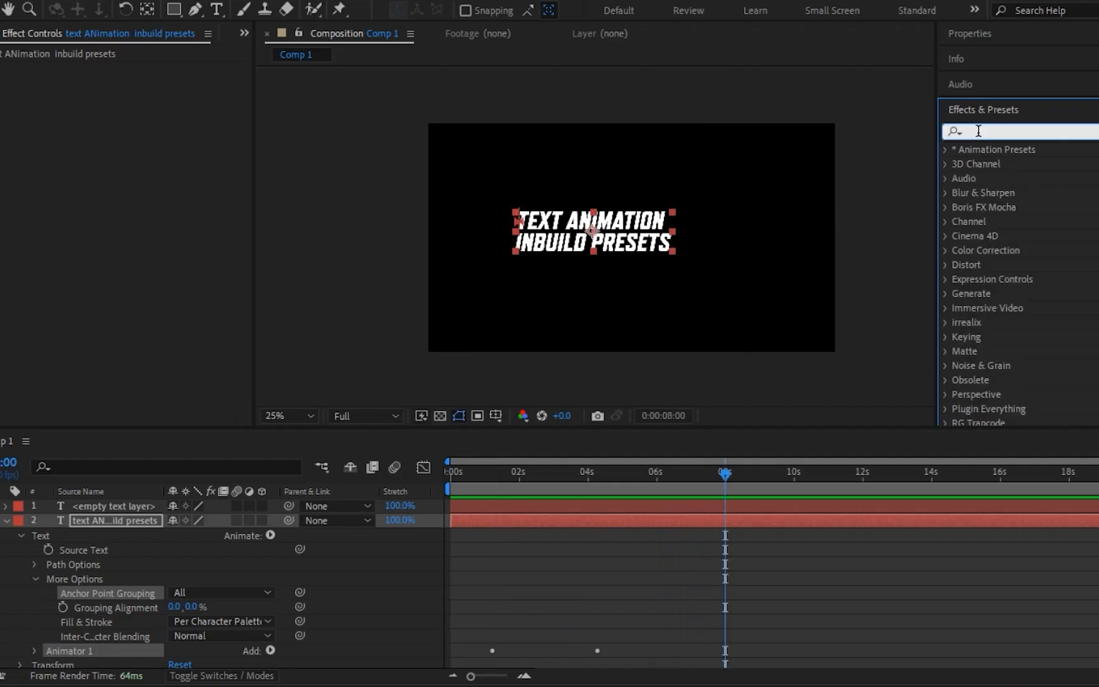
{"action": "type", "text": "eva"}
{"action": "left_click_drag", "start_coordinate": [1047, 207], "coordinate": [1005, 215]}
{"action": "left_click", "coordinate": [788, 554]}
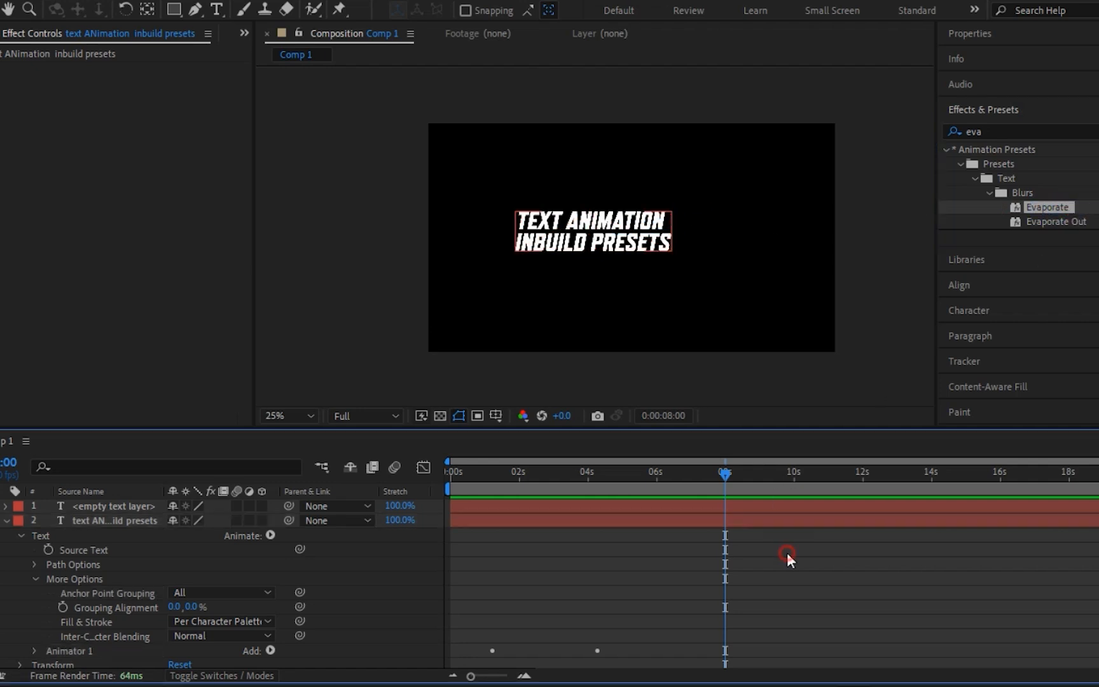
{"action": "key", "text": "ctrl+z"}
{"action": "key", "text": "ctrl+z"}
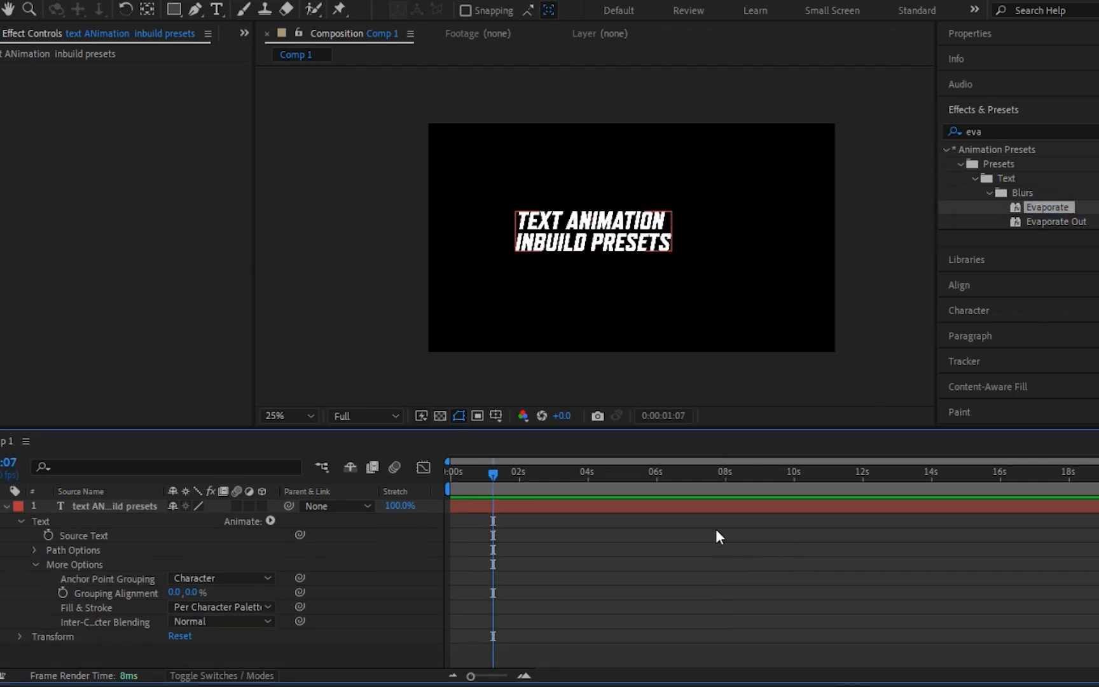
Apply the Evaporate preset to the text layer at 0:00:01:07 and preview the animation
{"action": "left_click_drag", "start_coordinate": [608, 232], "coordinate": [605, 264]}
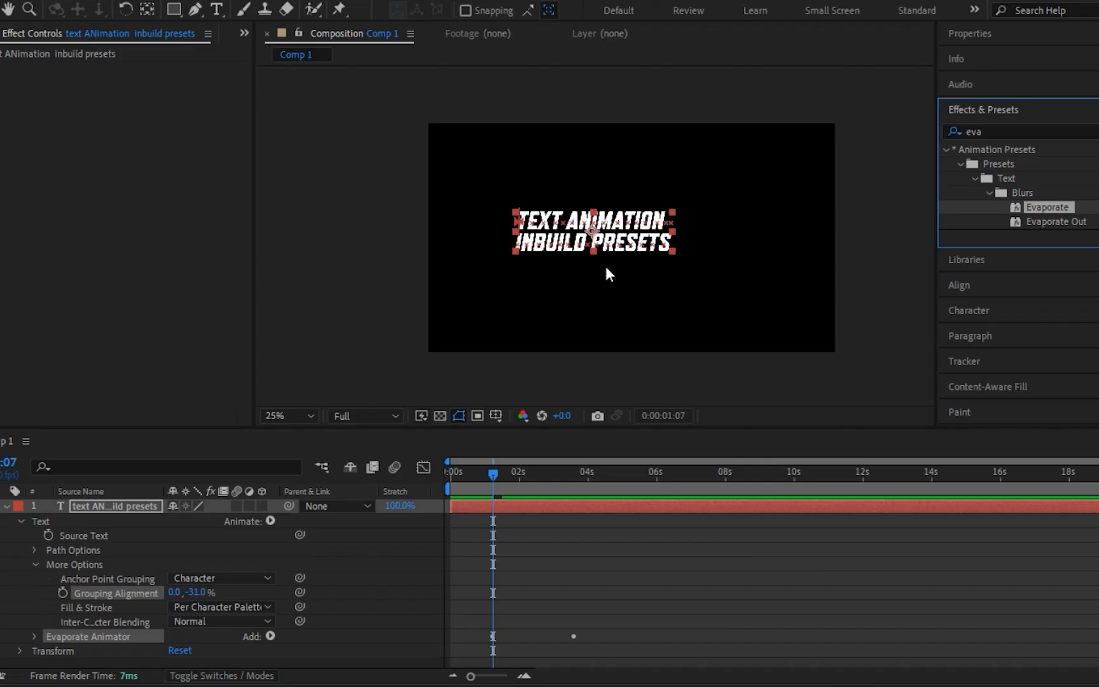
{"action": "key", "text": "period"}
{"action": "key", "text": "period"}
{"action": "key", "text": "space"}
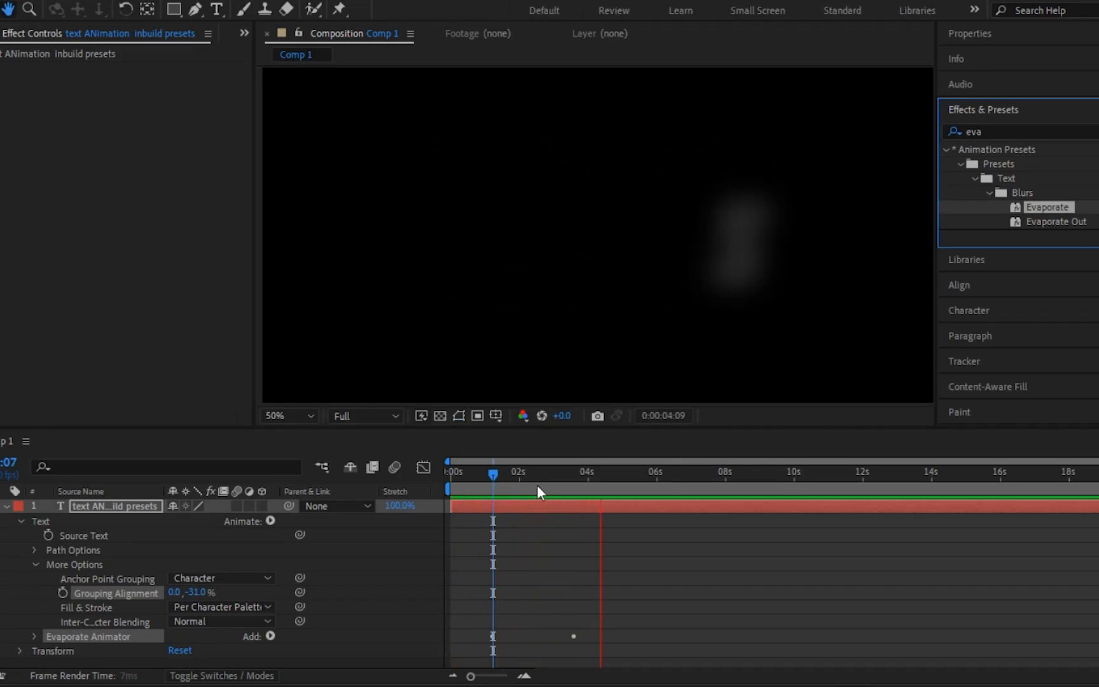
{"action": "key", "text": "space"}
{"action": "key", "text": "space"}
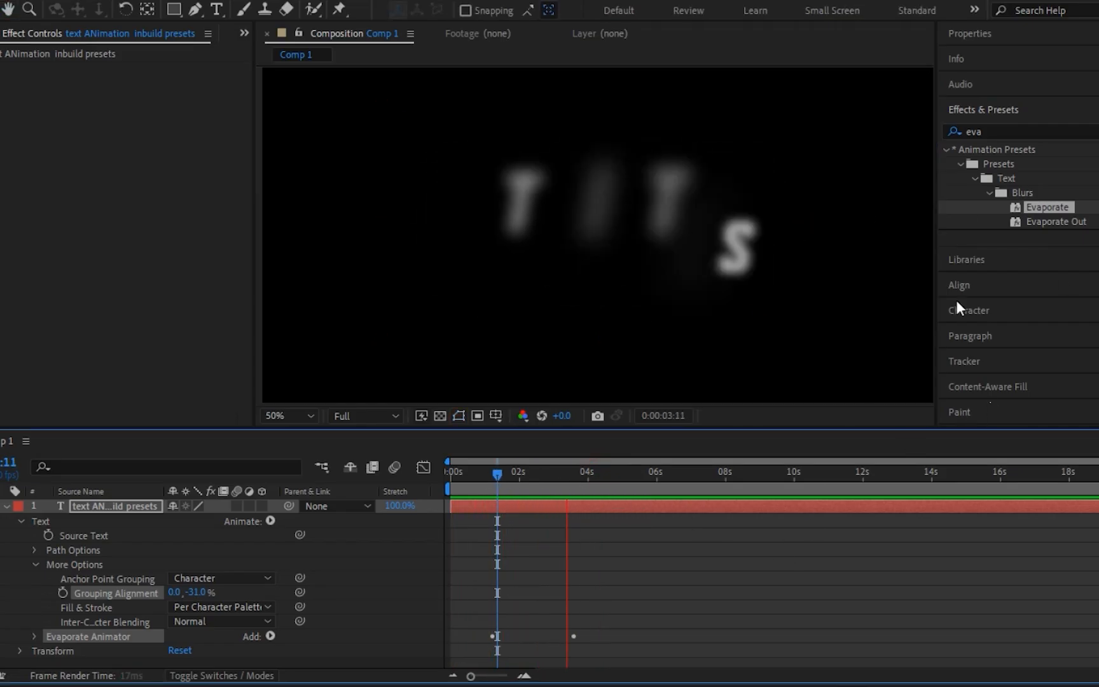
Reveal the text layer's modified properties and time-reverse the Offset keyframes of the Evaporate Animator
{"action": "key", "text": "space"}
{"action": "key", "text": "u"}
{"action": "key", "text": "u"}
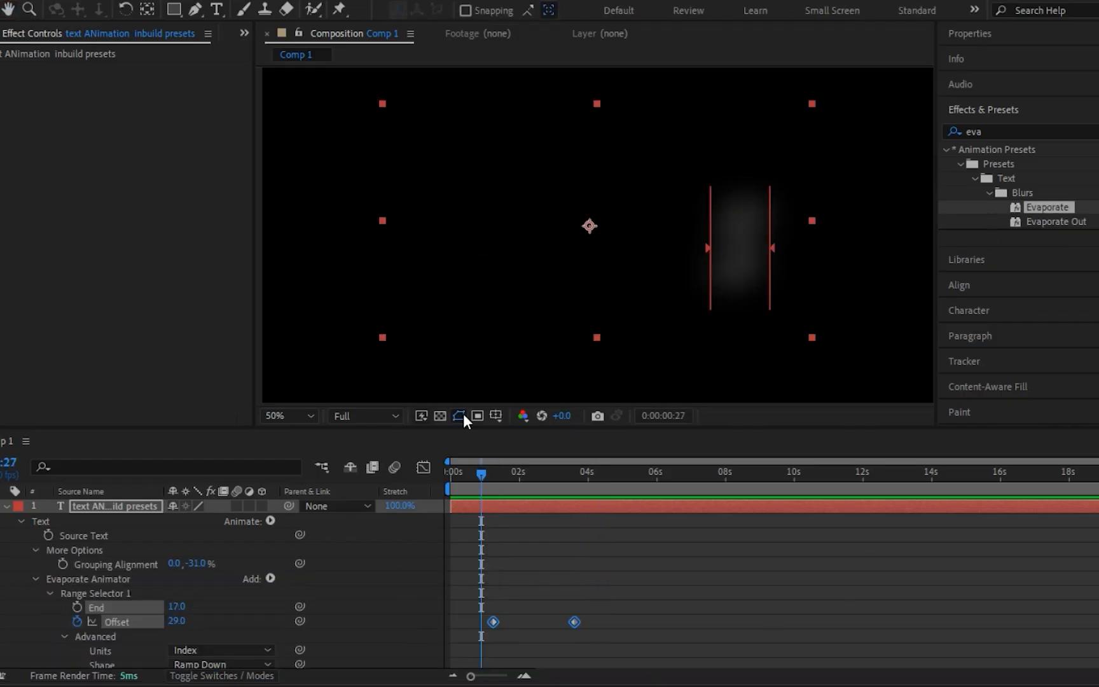
{"action": "right_click", "coordinate": [493, 622]}
{"action": "mouse_move", "coordinate": [636, 607]}
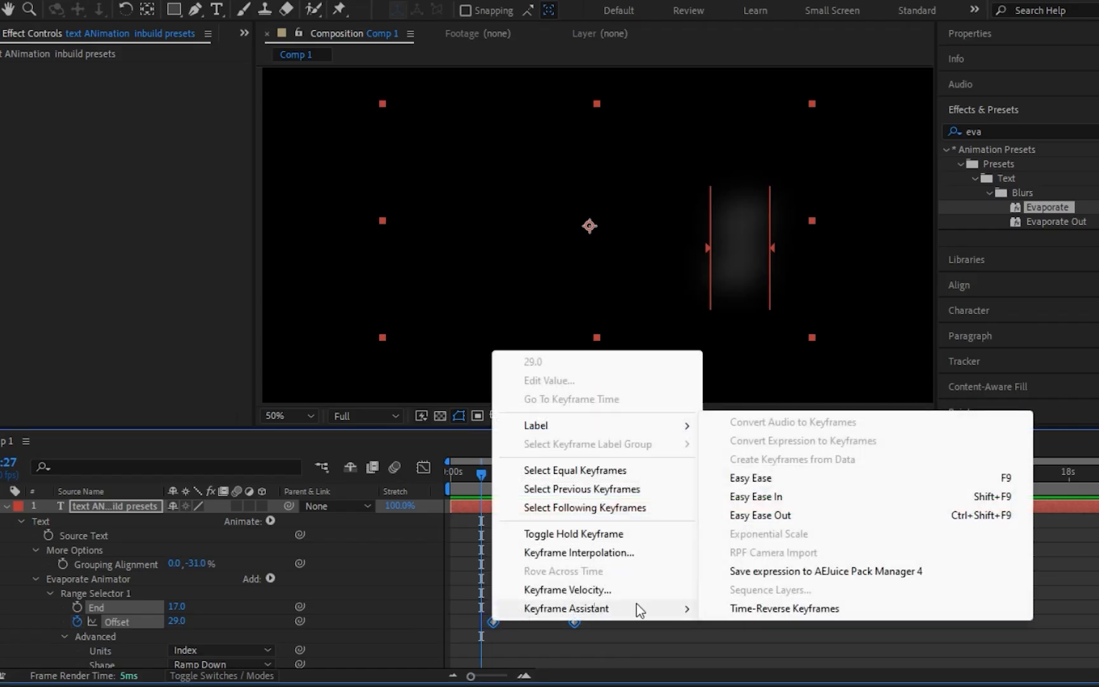
{"action": "left_click", "coordinate": [781, 612]}
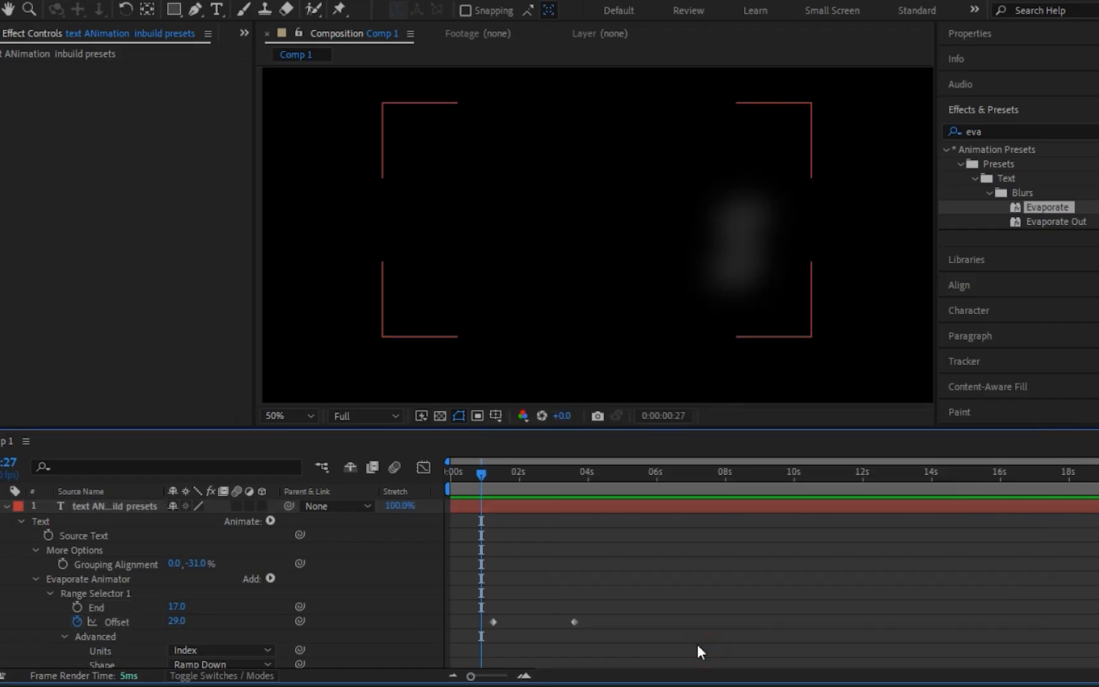
Preview the reversed Evaporate animation and replay it from just before its first keyframe
{"action": "key", "text": "space"}
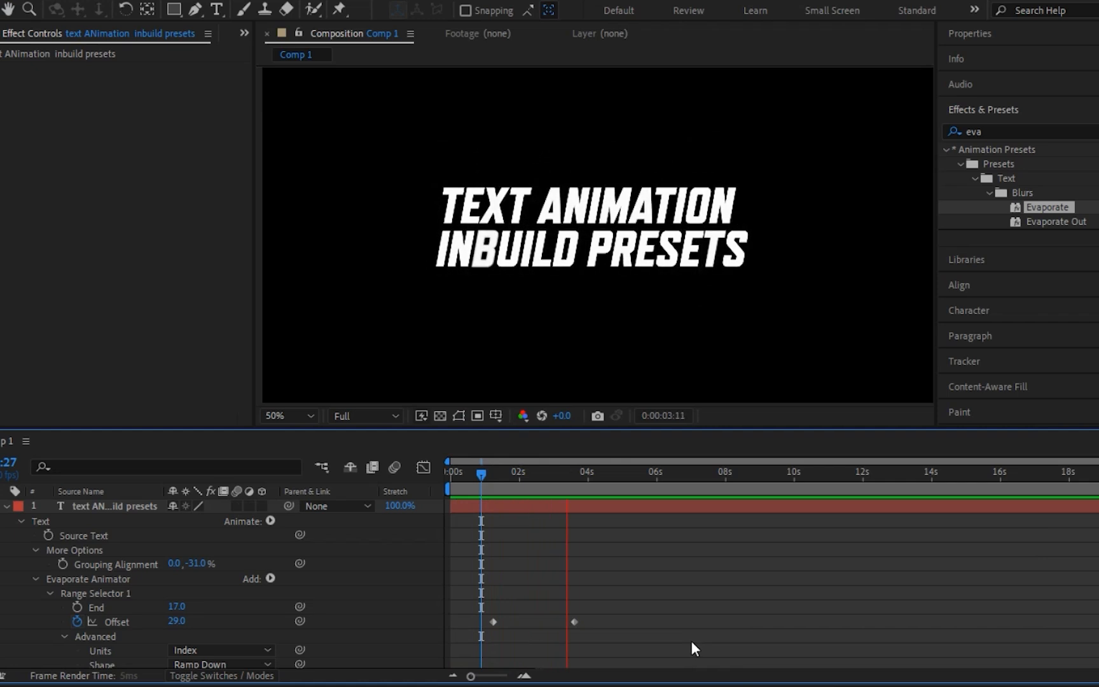
{"action": "left_click_drag", "start_coordinate": [596, 476], "coordinate": [490, 500]}
{"action": "key", "text": "space"}
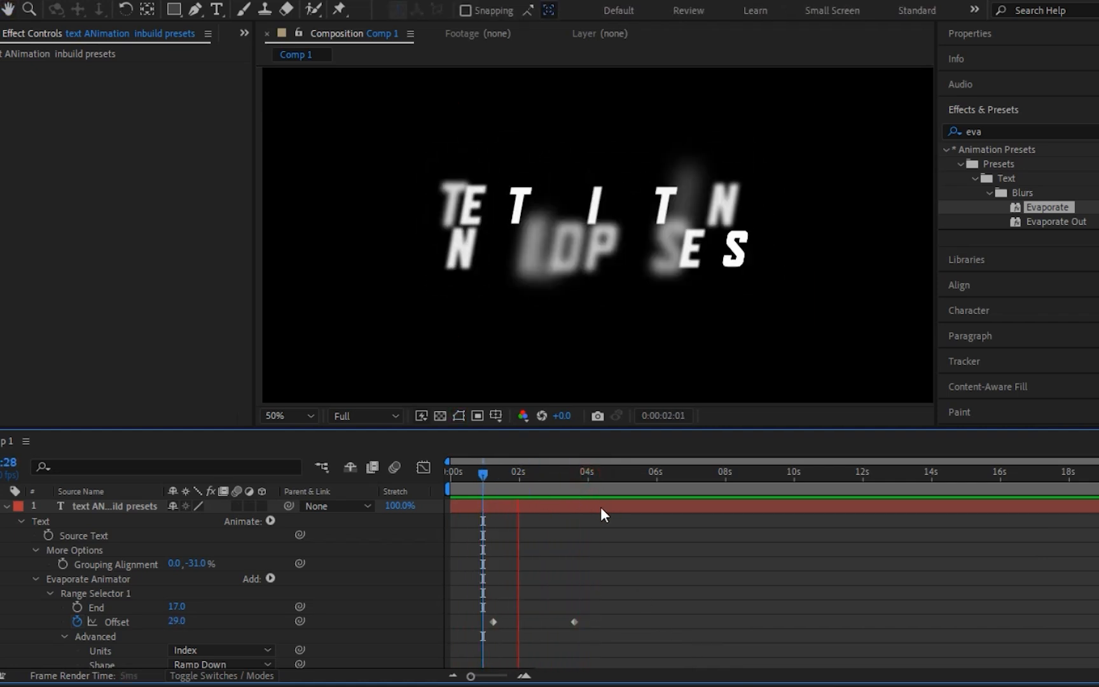
{"action": "key", "text": "space"}
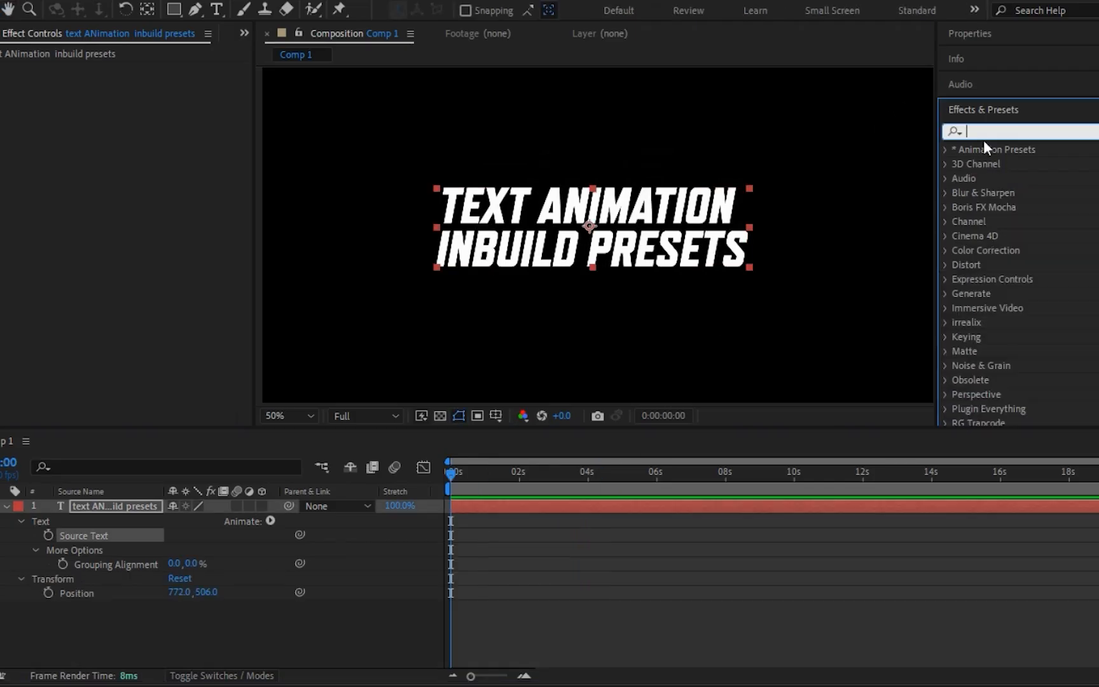
Search the presets for "flu", apply Fluorescent Light to the text layer at 0:00:00:00 and preview it
{"action": "type", "text": "flu"}
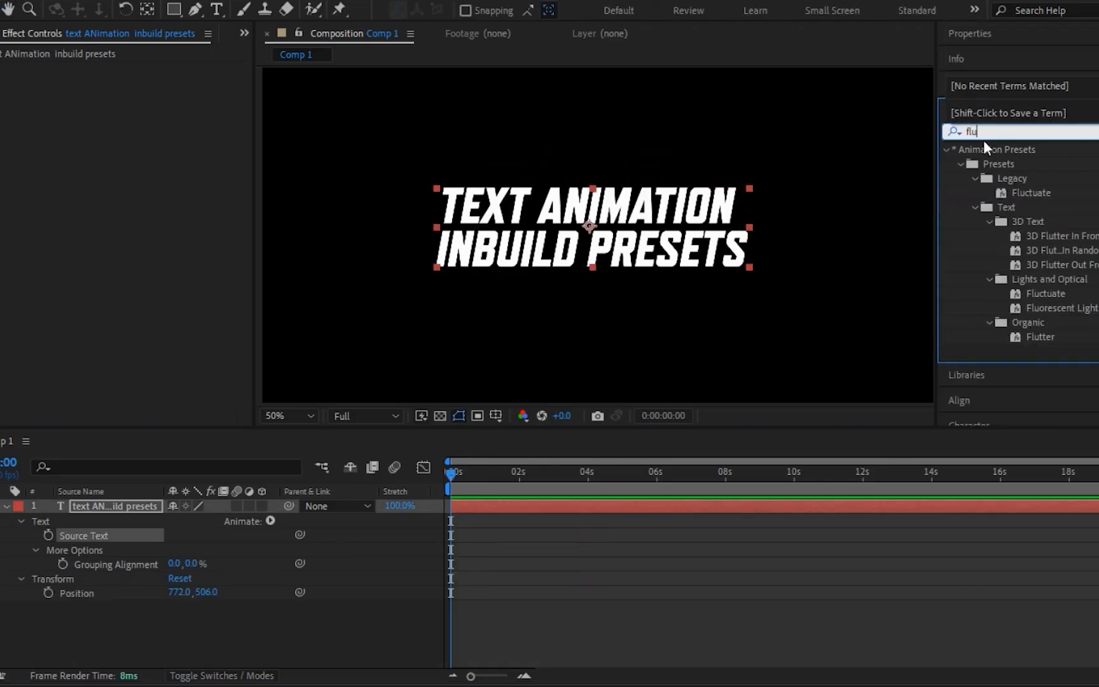
{"action": "left_click", "coordinate": [1074, 307]}
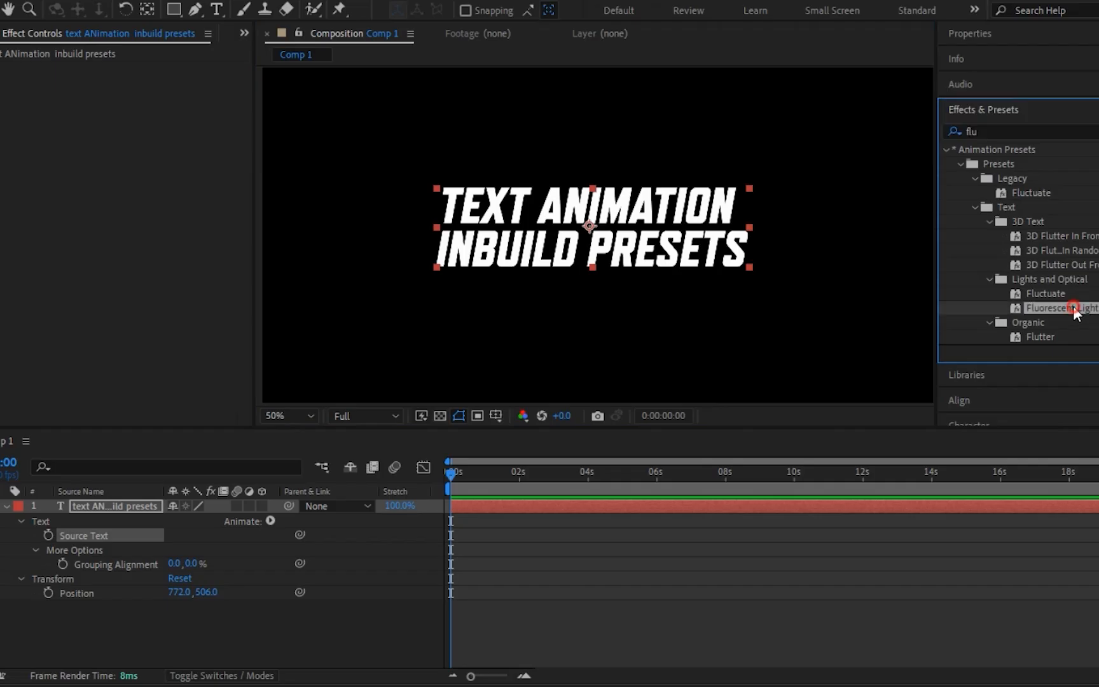
{"action": "left_click_drag", "start_coordinate": [1044, 308], "coordinate": [616, 233]}
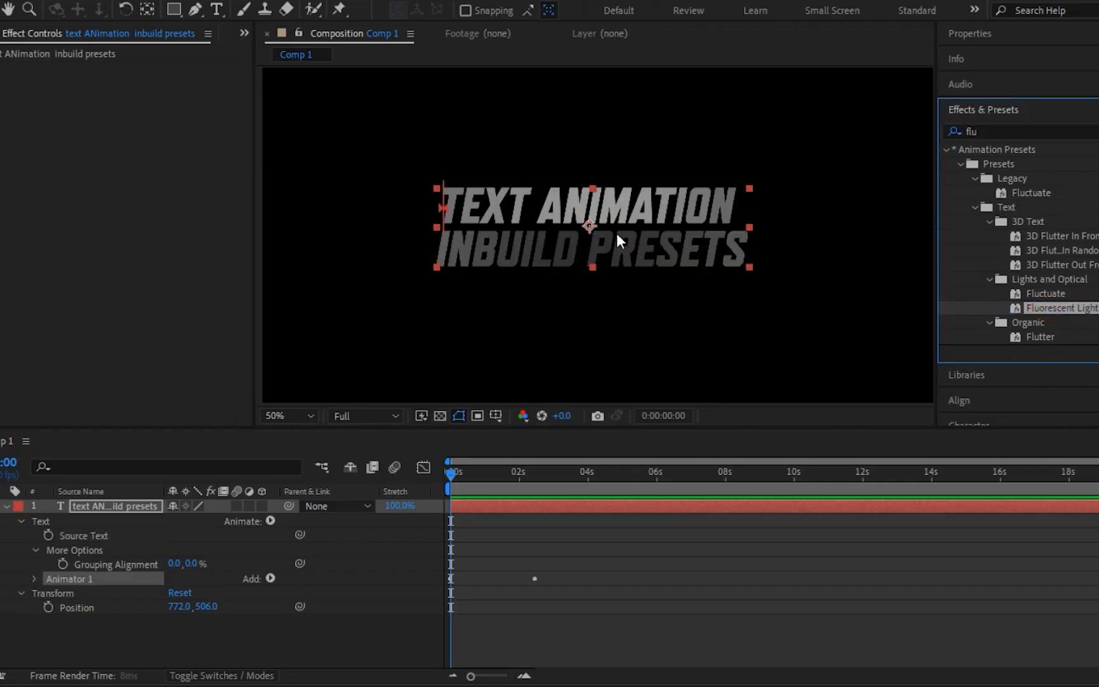
{"action": "key", "text": "space"}
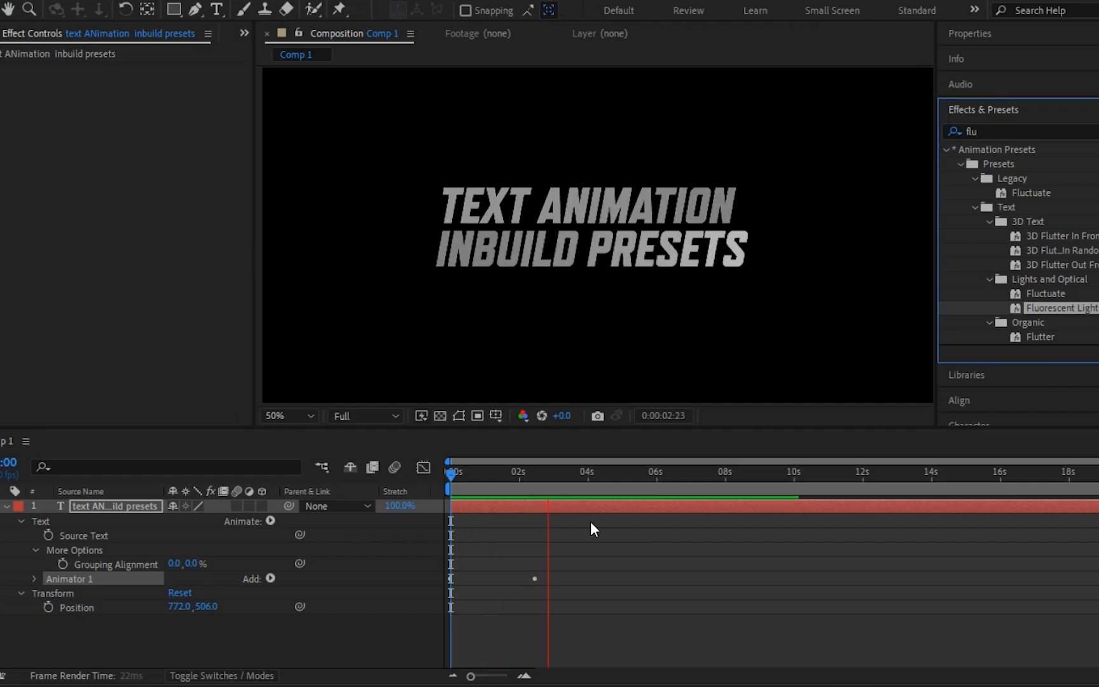
Replay the Fluorescent Light animation from the start of the composition and scrub through it around 2 to 4 seconds
{"action": "key", "text": "space"}
{"action": "left_click", "coordinate": [450, 473]}
{"action": "key", "text": "space"}
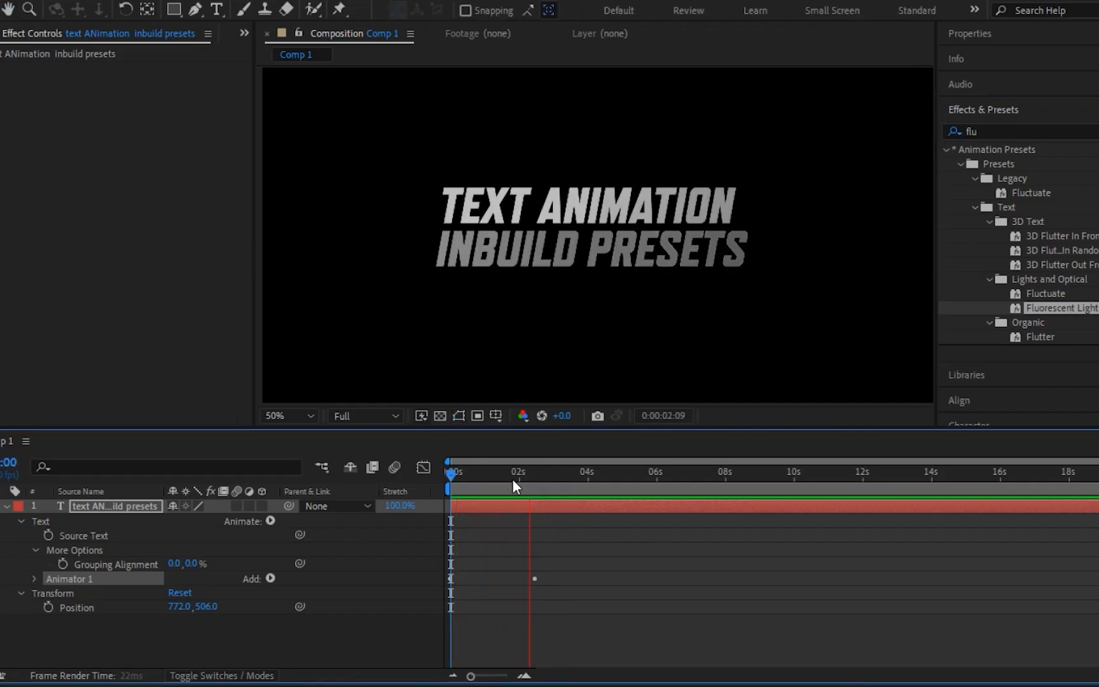
{"action": "left_click", "coordinate": [593, 483]}
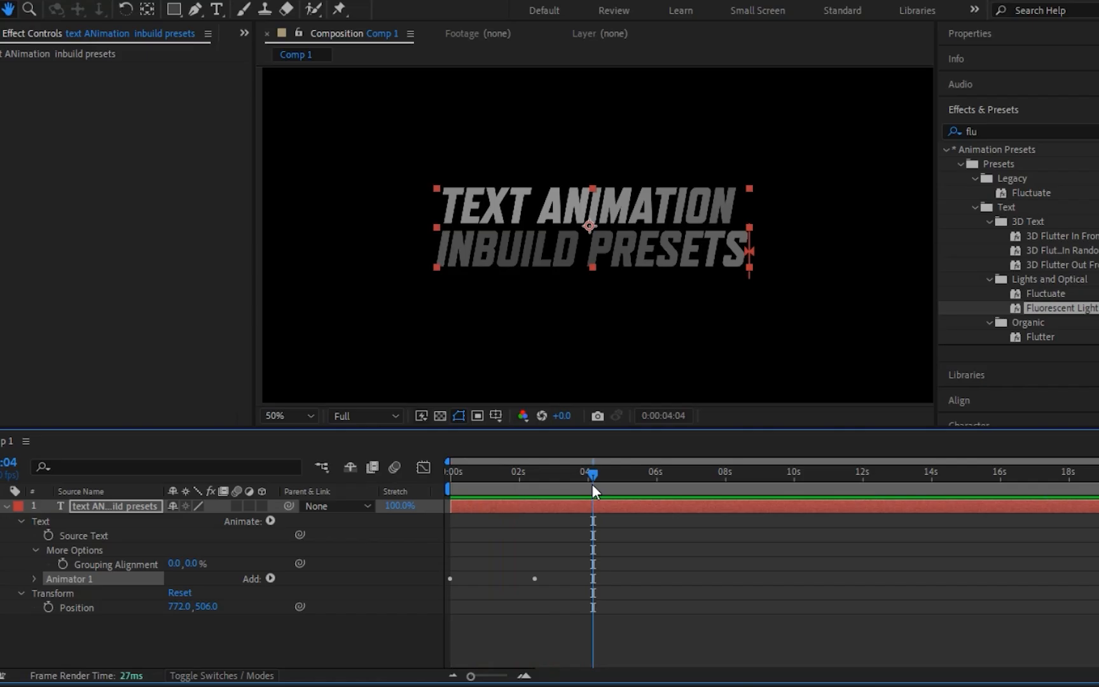
{"action": "left_click_drag", "start_coordinate": [593, 484], "coordinate": [543, 495]}
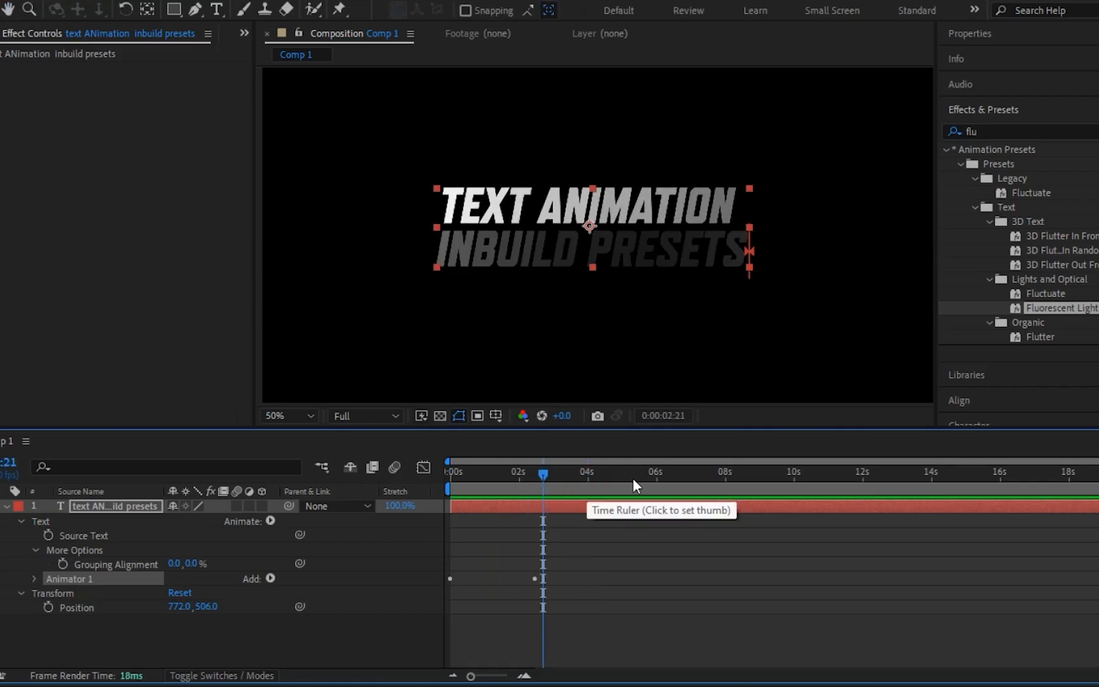
Remove the Fluorescent Light animator from the text layer and search the presets for "3d basic"
{"action": "key", "text": "Delete"}
{"action": "key", "text": "Home"}
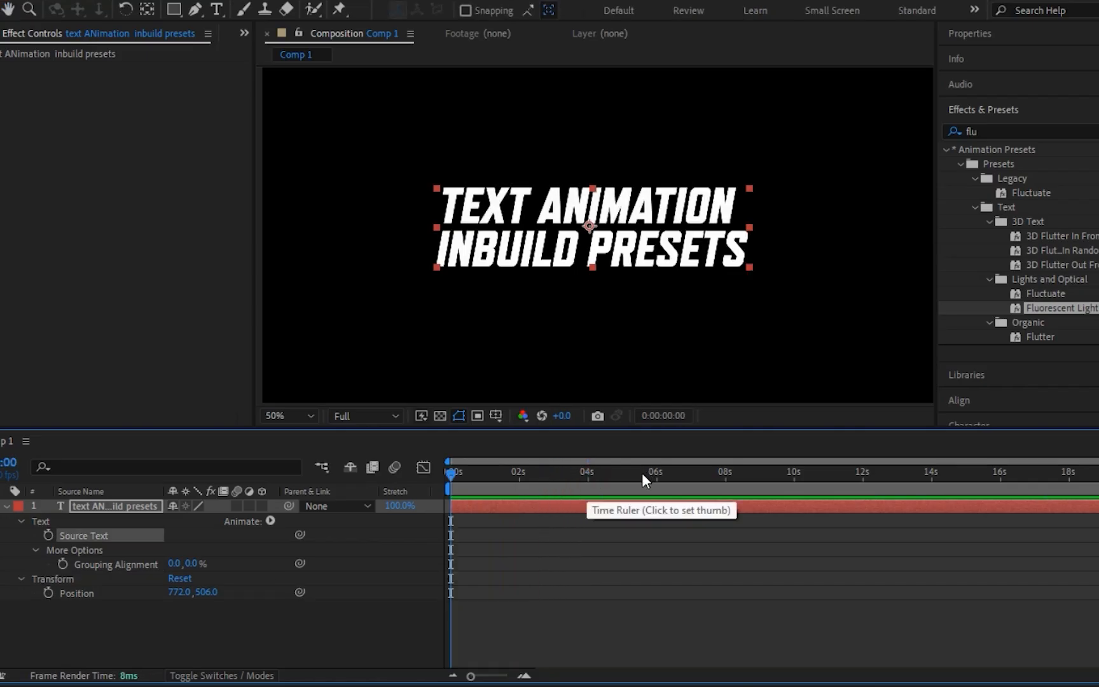
{"action": "type", "text": "3d basic"}
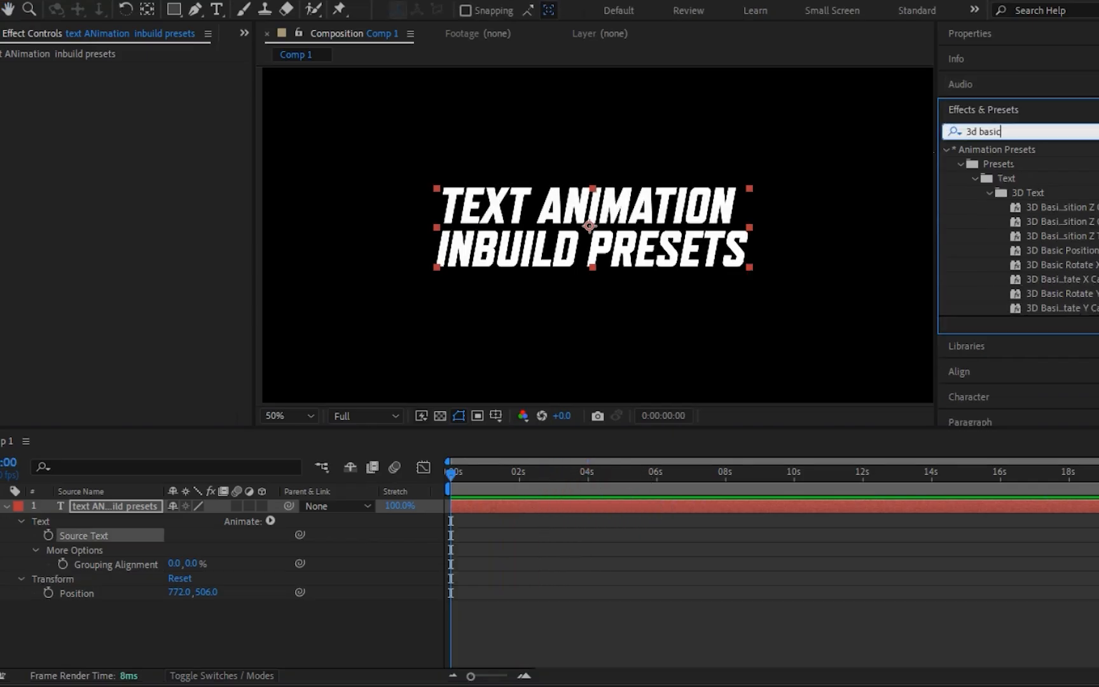
Apply the 3D Basic Rotate Y preset to the text layer at 0:00:00:00 and preview it from the start
{"action": "left_click_drag", "start_coordinate": [1093, 299], "coordinate": [732, 229]}
{"action": "key", "text": "space"}
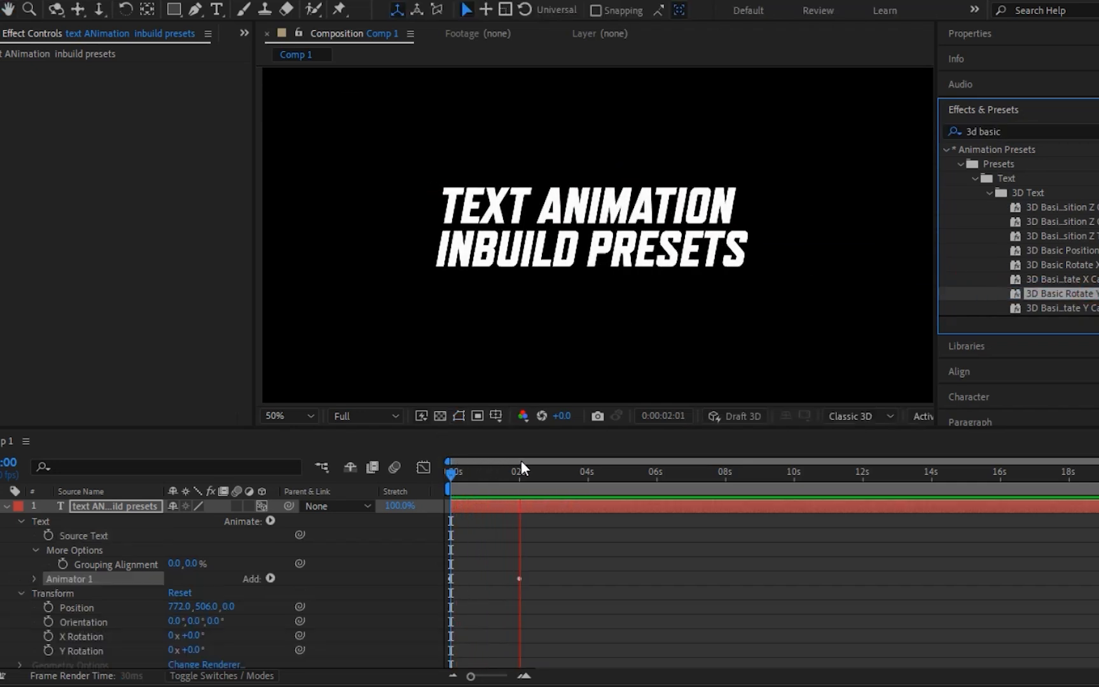
{"action": "left_click_drag", "start_coordinate": [537, 482], "coordinate": [368, 483]}
{"action": "key", "text": "space"}
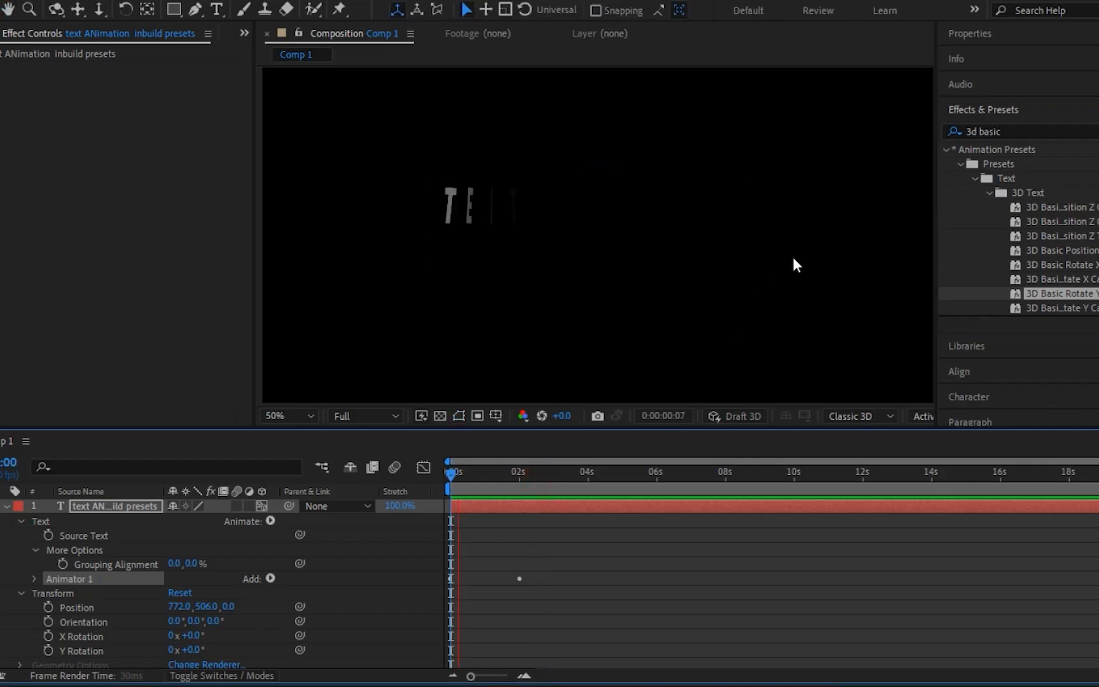
Turn off Faux Italic for the title text and preview the 3D rotation with upright letters
{"action": "left_click", "coordinate": [972, 400]}
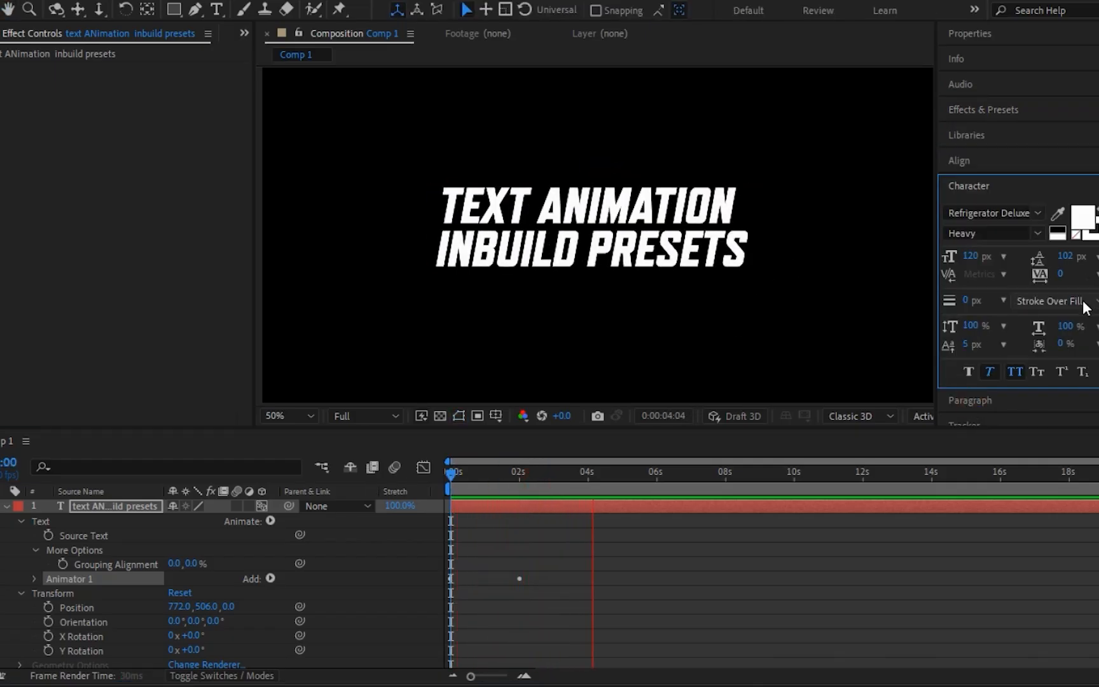
{"action": "left_click", "coordinate": [990, 371]}
{"action": "key", "text": "space"}
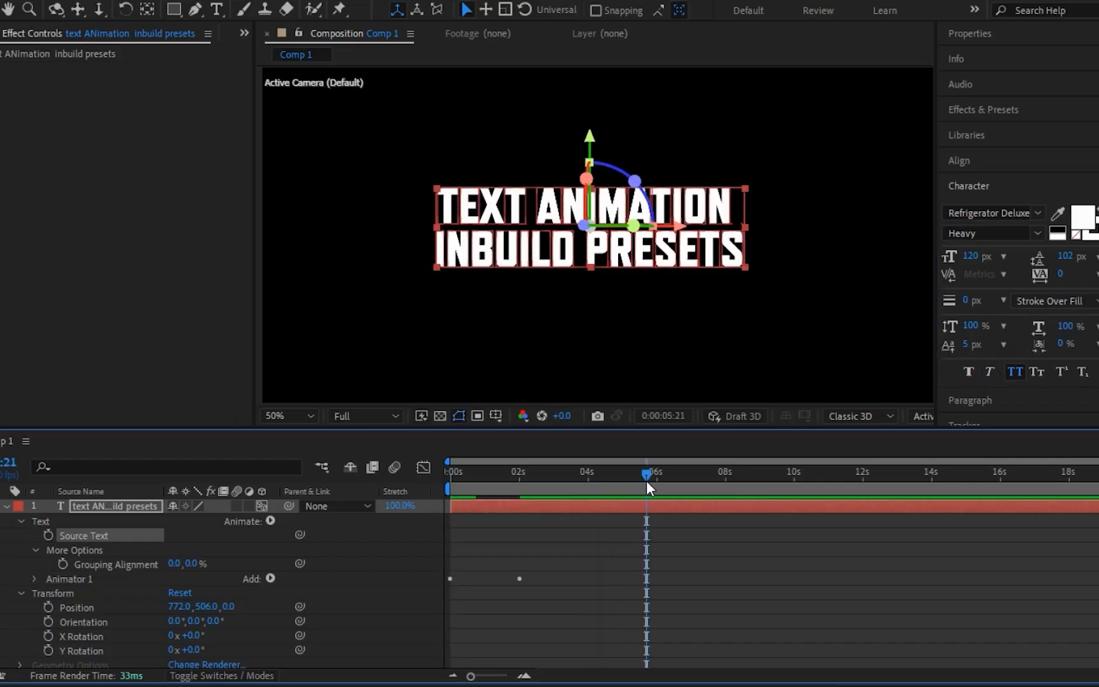
{"action": "key", "text": "space"}
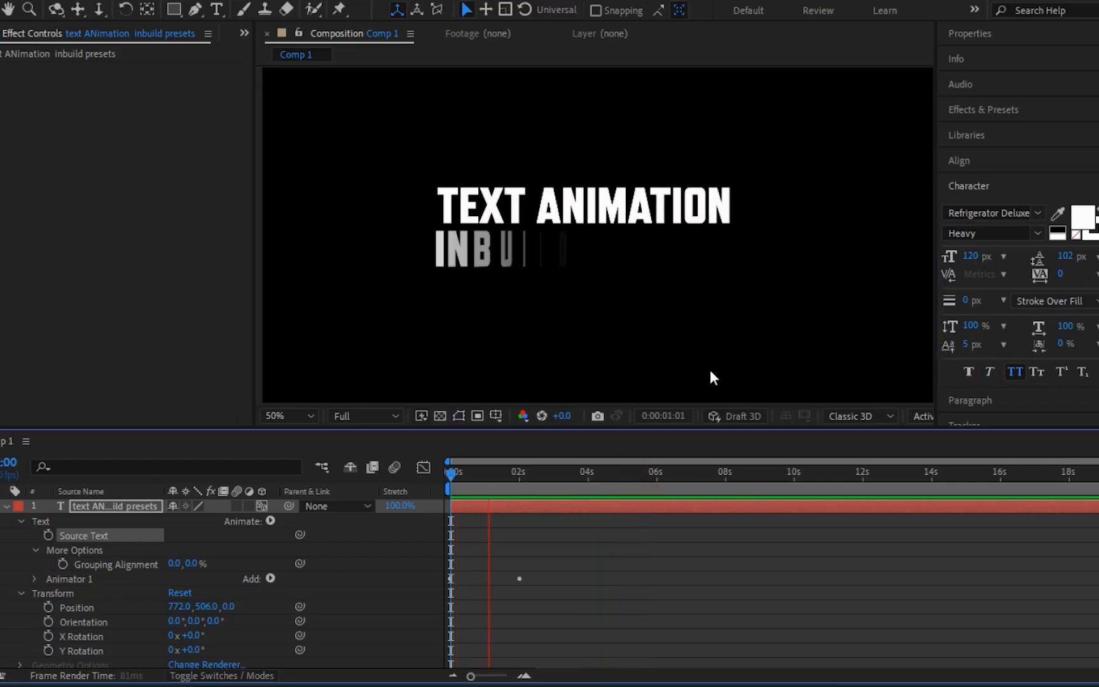
Review the 3D Basic Rotate Y animation by replaying it several times, ending at the start of the composition
{"action": "key", "text": "space"}
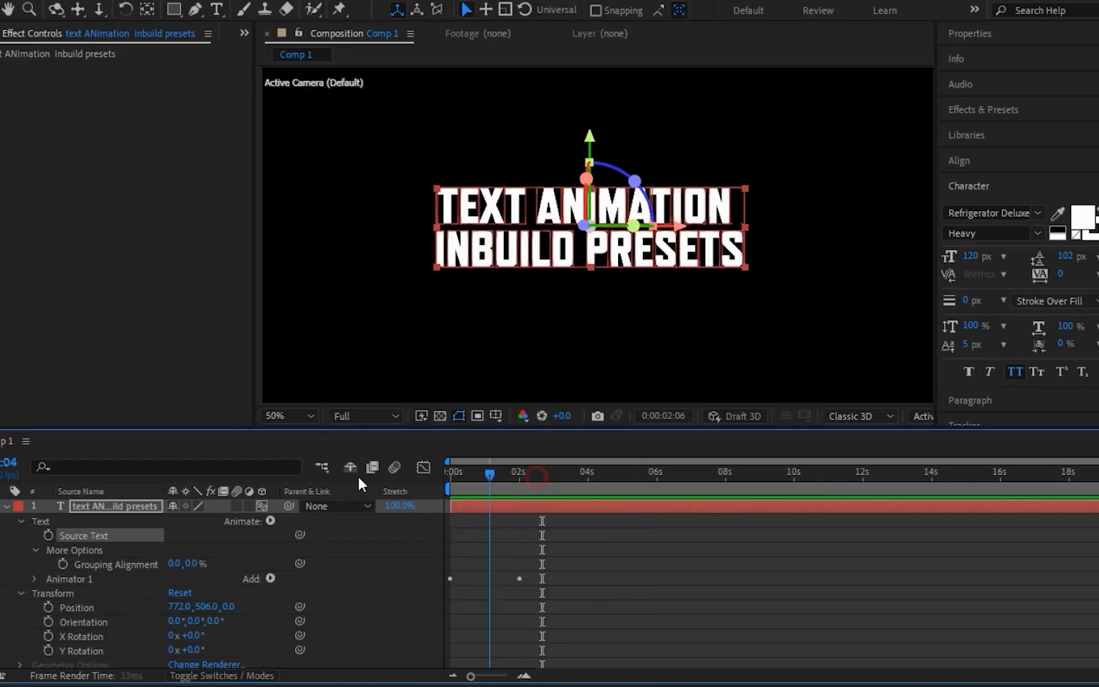
{"action": "key", "text": "space"}
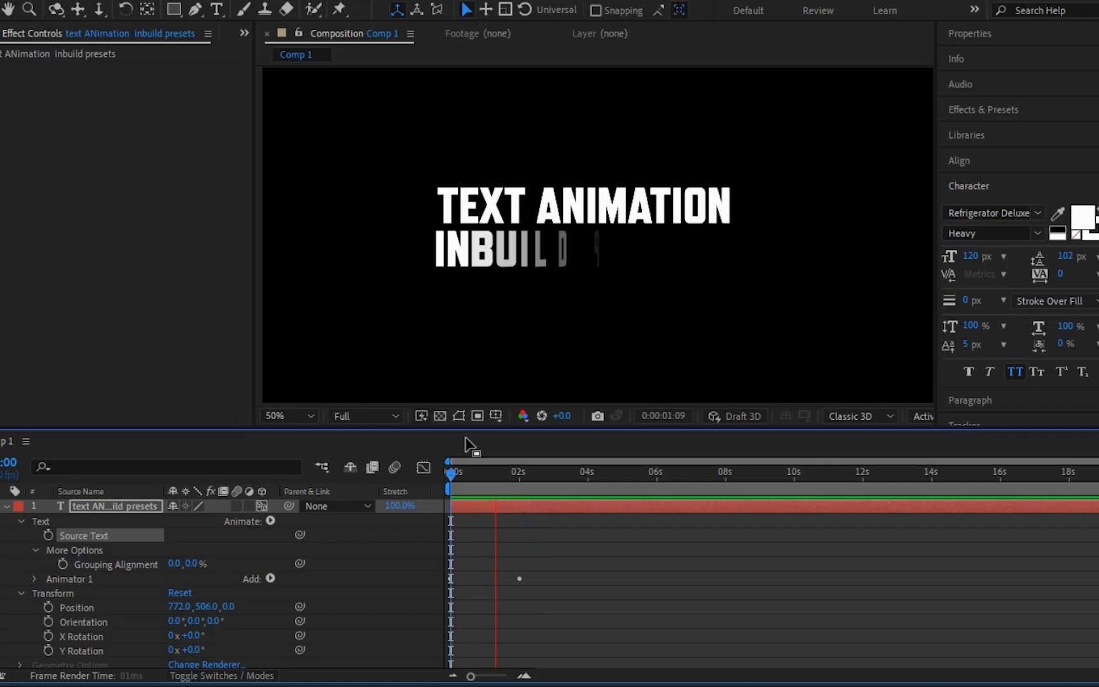
{"action": "key", "text": "space"}
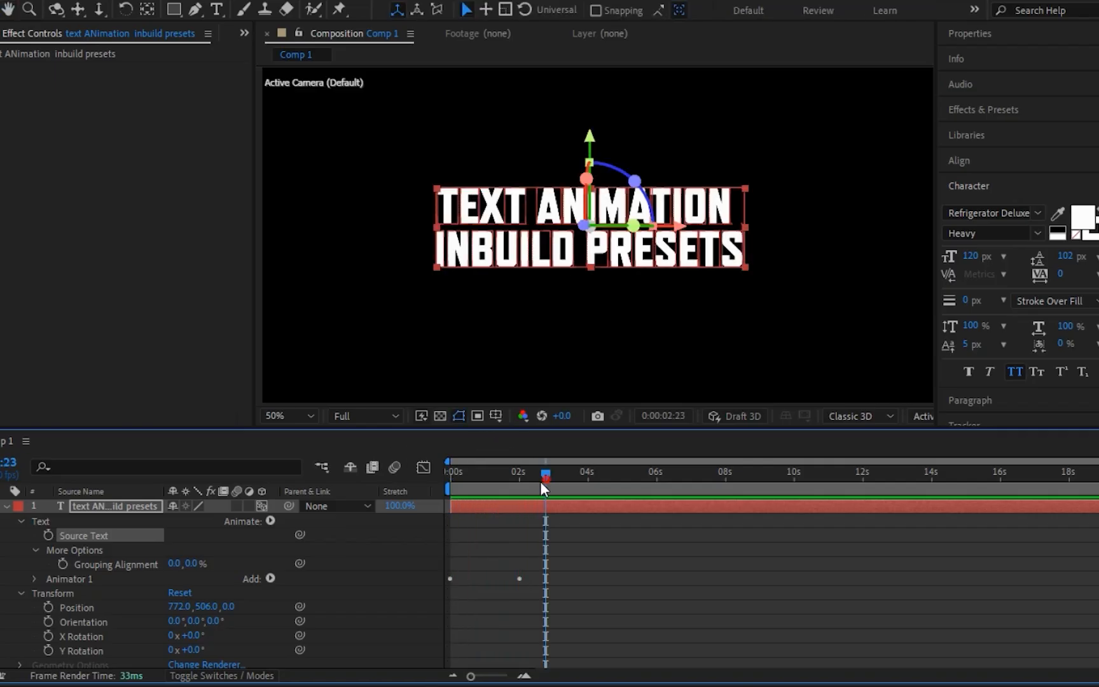
{"action": "key", "text": "space"}
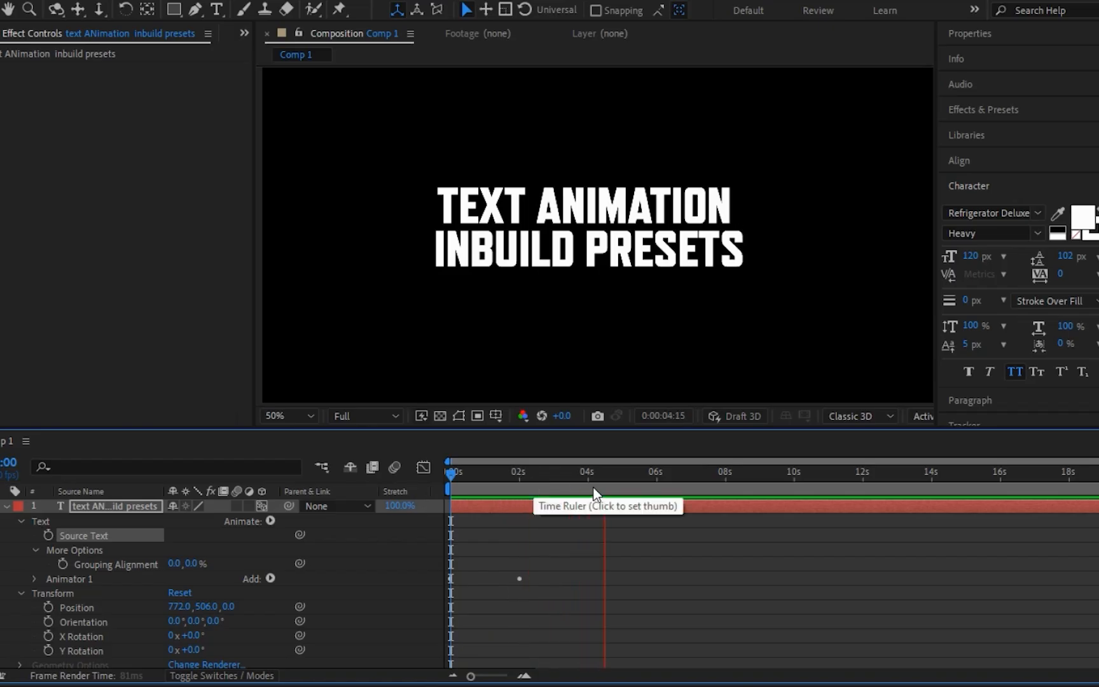
{"action": "left_click", "coordinate": [615, 478]}
{"action": "left_click_drag", "start_coordinate": [615, 478], "coordinate": [338, 499]}
{"action": "key", "text": "space"}
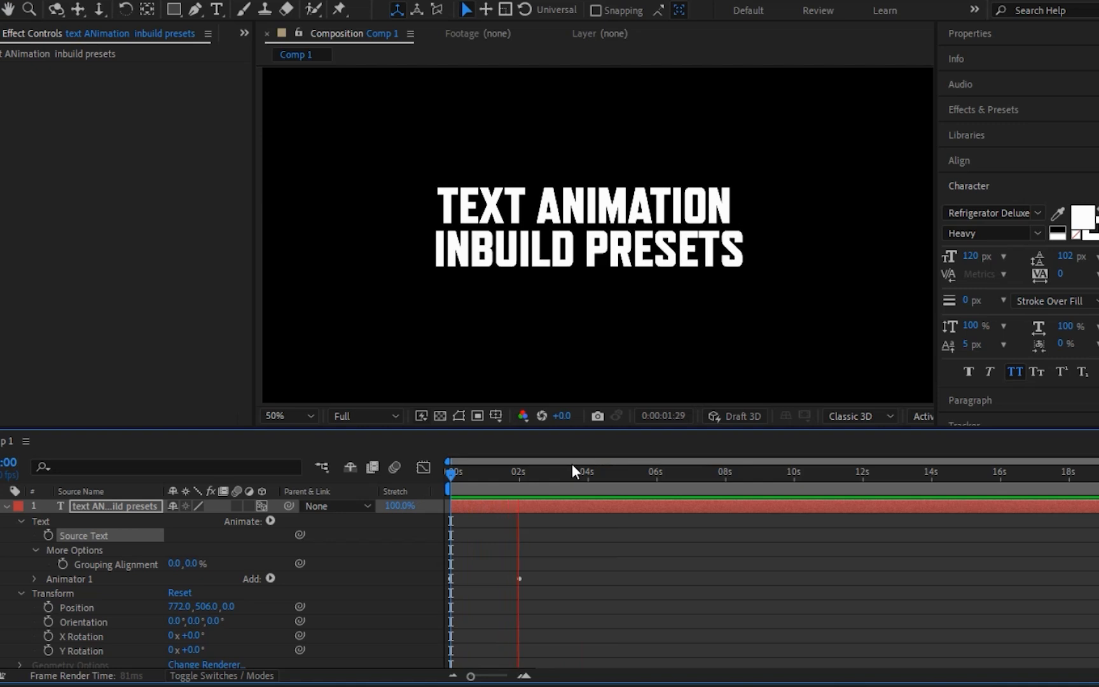
{"action": "key", "text": "space"}
{"action": "left_click", "coordinate": [464, 476]}
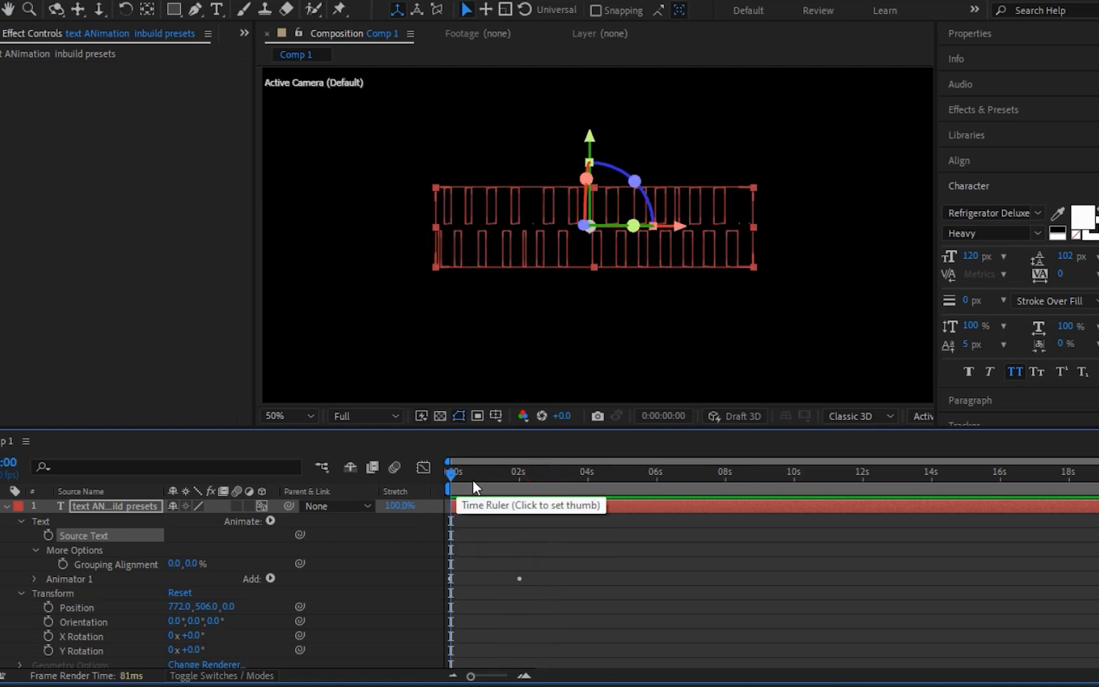
{"action": "key", "text": "space"}
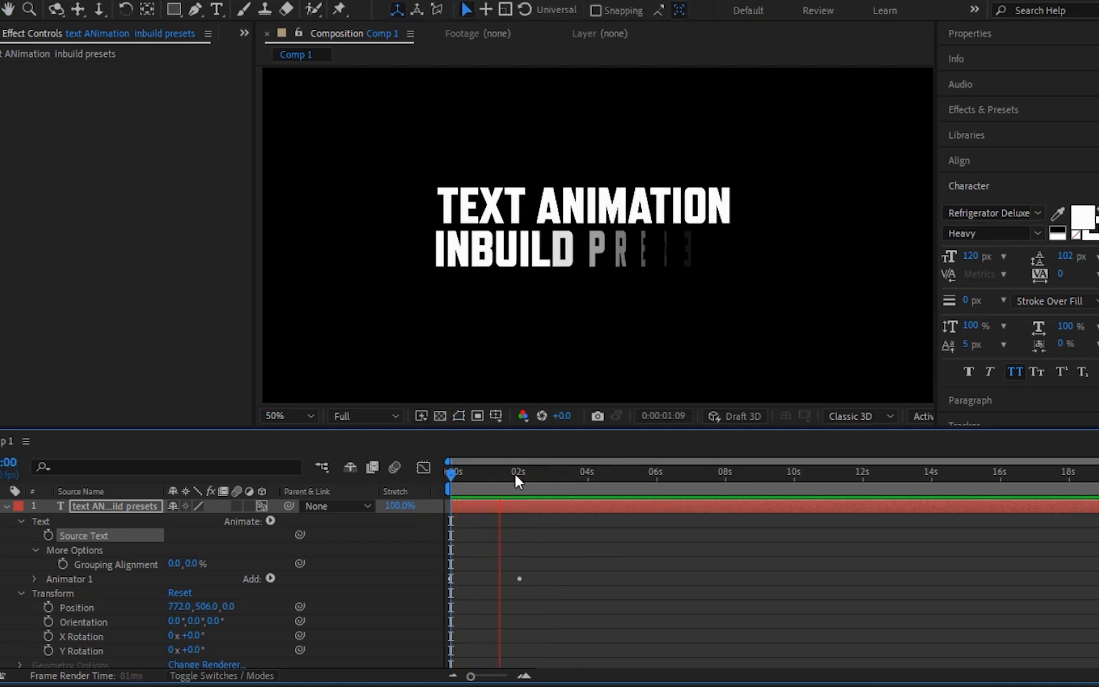
{"action": "key", "text": "space"}
{"action": "key", "text": "Home"}
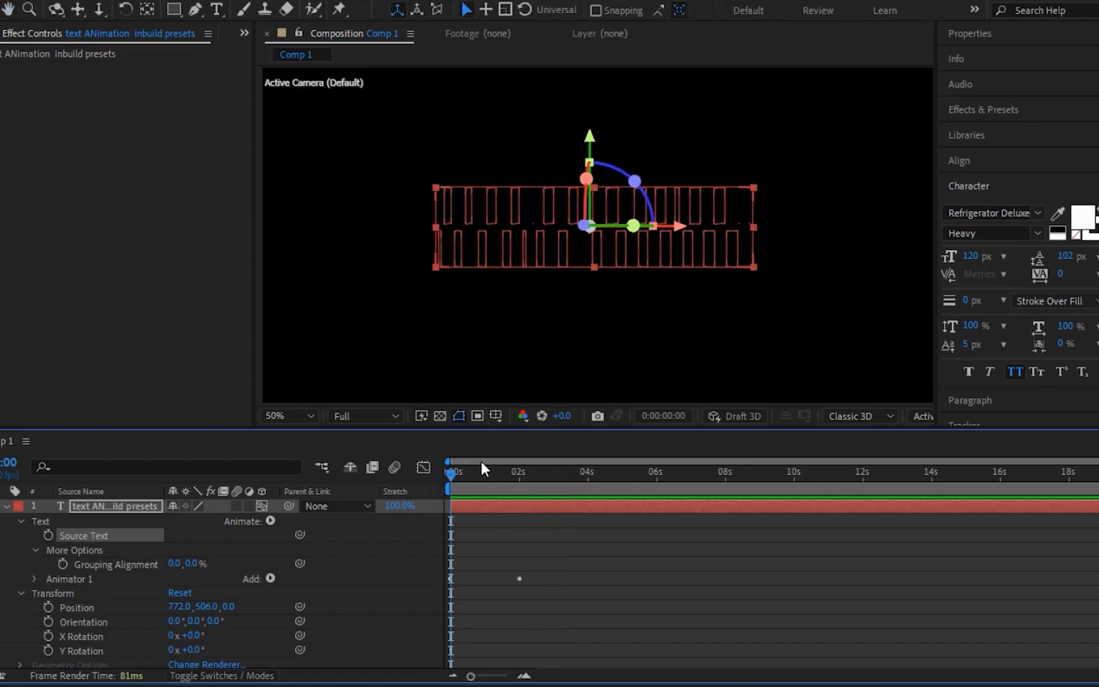